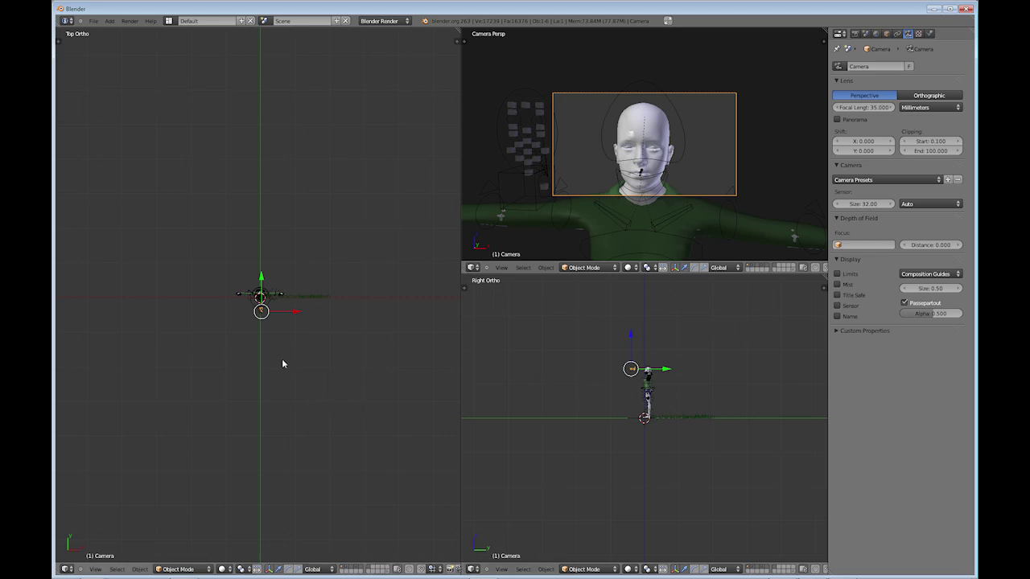
- Render the current camera view to preview the character without hair and return to the viewport
key("F12")
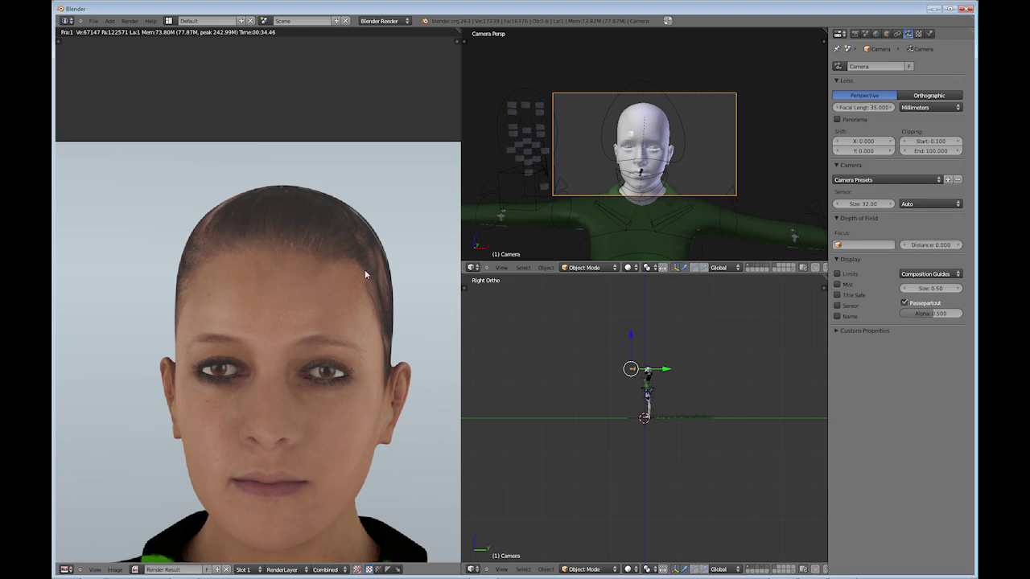
key("Escape")
- Select the character's body mesh by its head instead of the rig's head controller
middle_click_drag(270, 354, 222, 327)
scroll(220, 324, "up", 9)
middle_click_drag(301, 313, 284, 366)
scroll(284, 366, "up", 3)
middle_click_drag(297, 320, 349, 494, "shift")
middle_click_drag(282, 412, 265, 439)
scroll(264, 439, "up", 2)
right_click(269, 311)
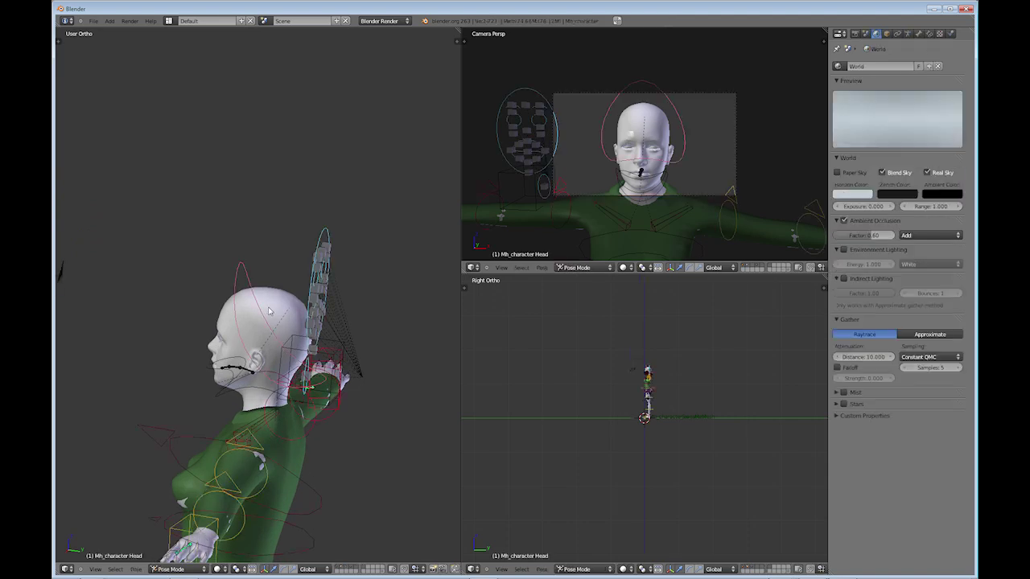
right_click(274, 304)
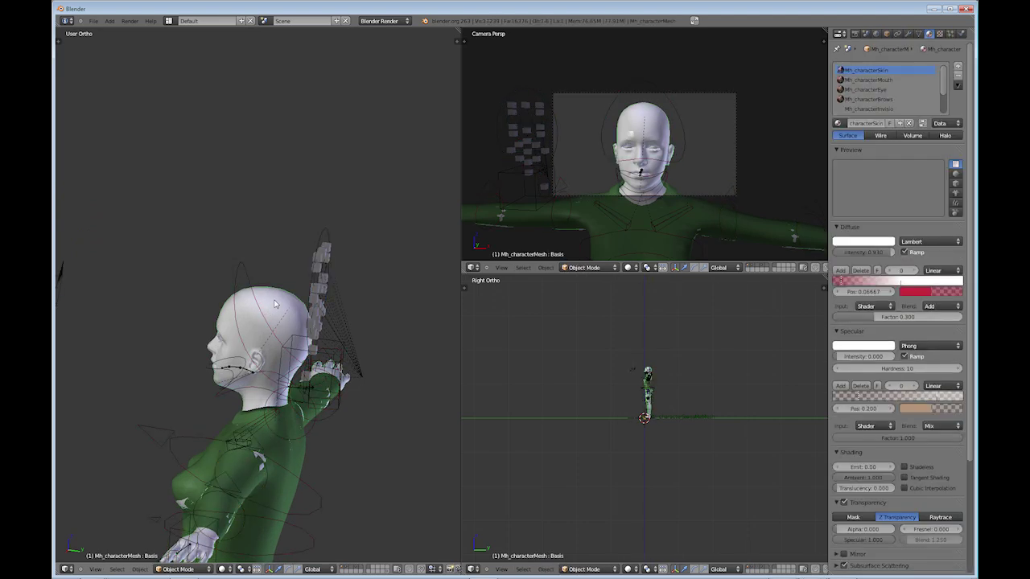
- Show the head from the right side in orthographic view and enter Edit Mode on the body mesh
middle_click_drag(272, 327, 270, 342)
key("KP_3")
scroll(270, 342, "up", 6)
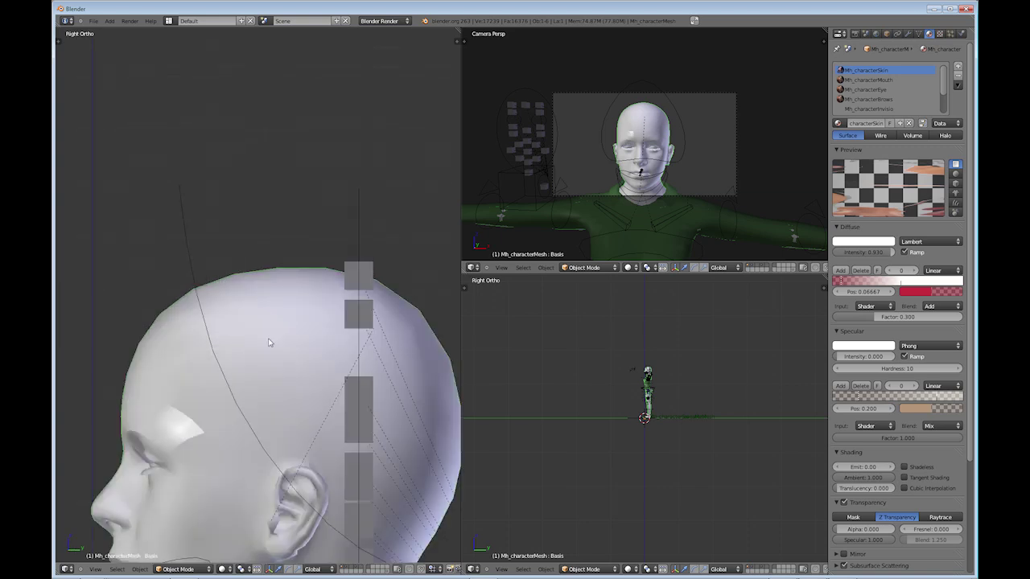
key("Tab")
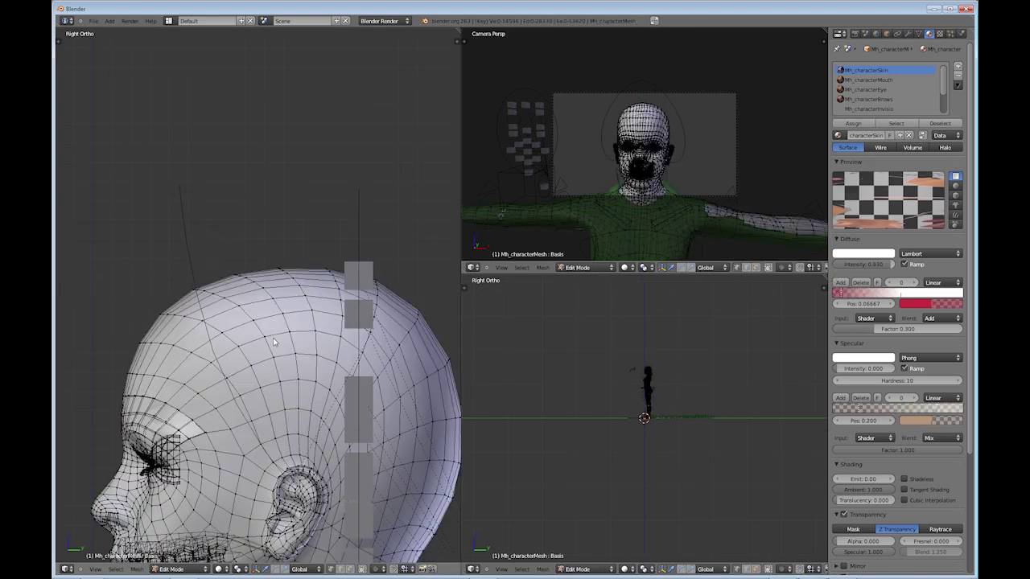
middle_click_drag(273, 342, 242, 242, "shift")
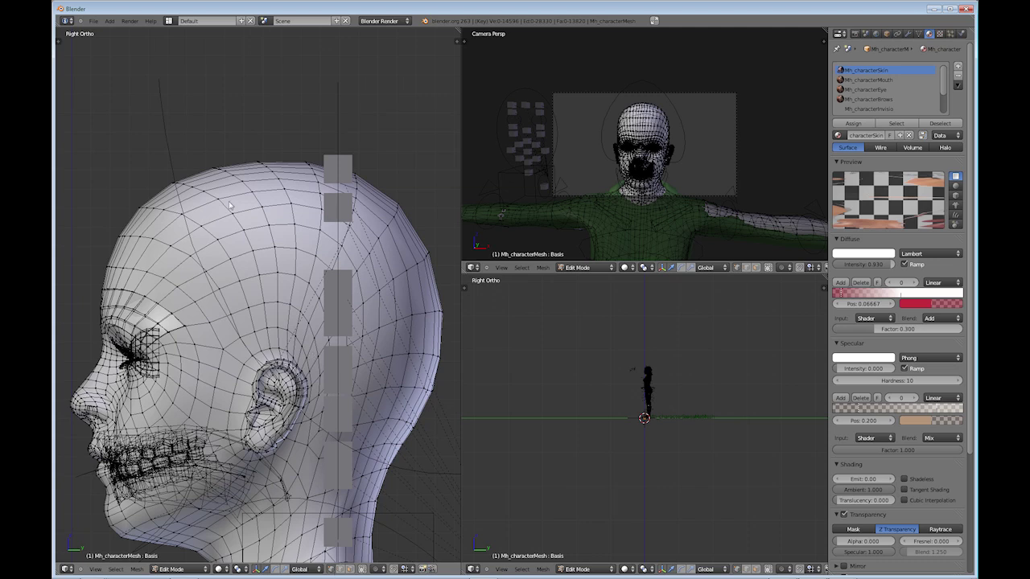
- Circle-select the front hairline vertices across the top of the forehead down toward the temple
key("c")
left_click(142, 211)
right_click(186, 222)
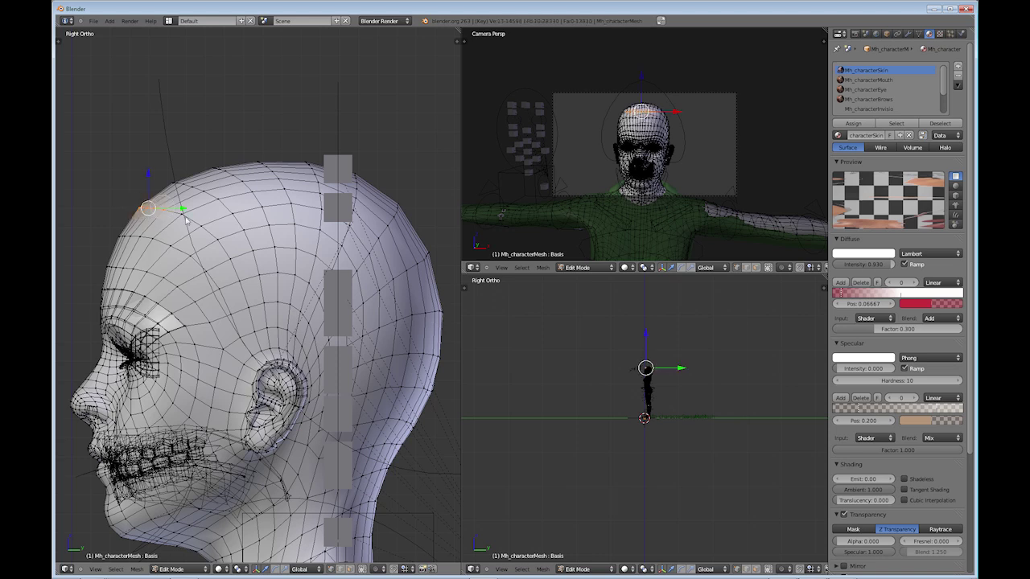
right_click(240, 285, "alt+shift")
key("c")
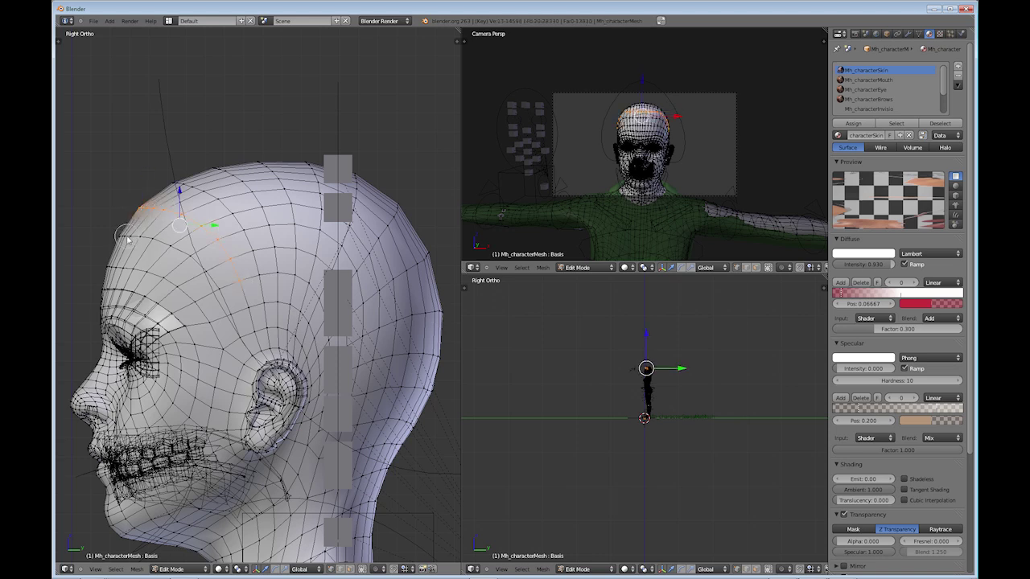
right_click(139, 239)
left_click_drag(128, 239, 174, 243)
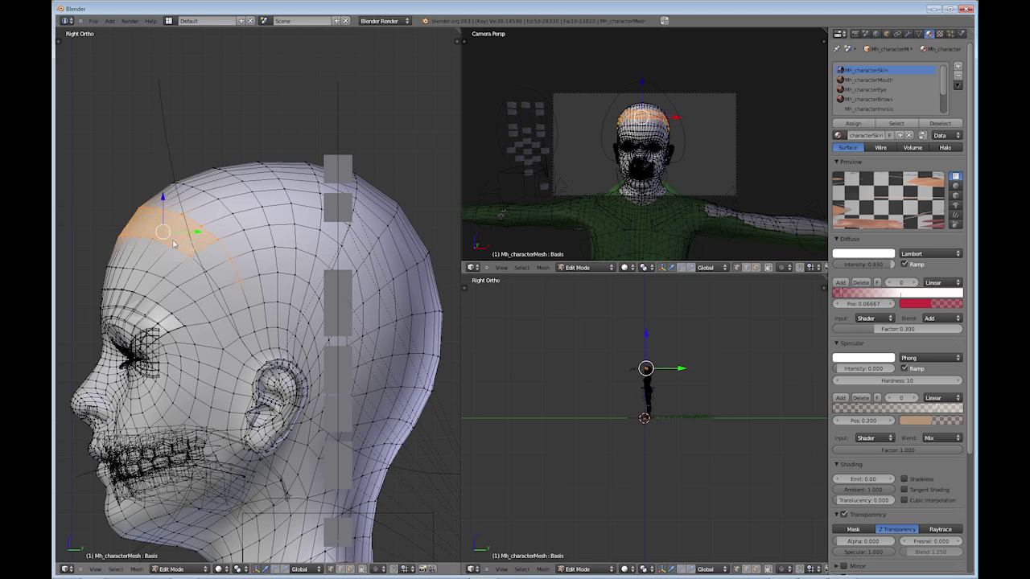
- Extend the circle selection down the hairline past the temple and over the top of the ear
key("c")
right_click(394, 344)
key("c")
right_click(107, 270)
left_click_drag(200, 262, 231, 309)
right_click(247, 326, "alt+shift")
right_click(305, 345, "alt+shift")
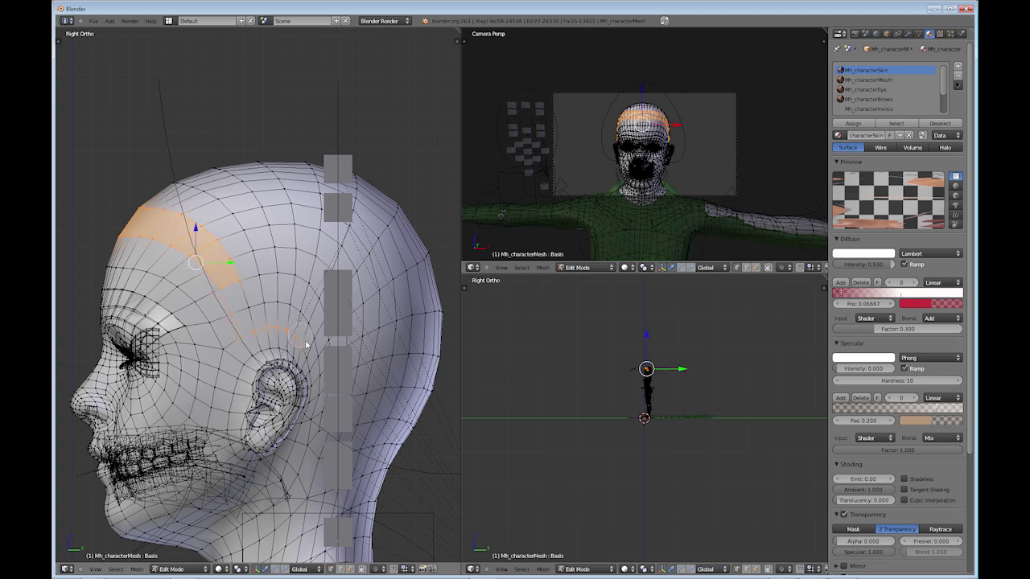
- Add the hairline vertices behind the ear and across the nape to the selection
mouse_move(306, 343)
left_mouse_down()
mouse_move(329, 390)
mouse_move(321, 383)
left_mouse_up()
right_click(347, 395, "alt+shift")
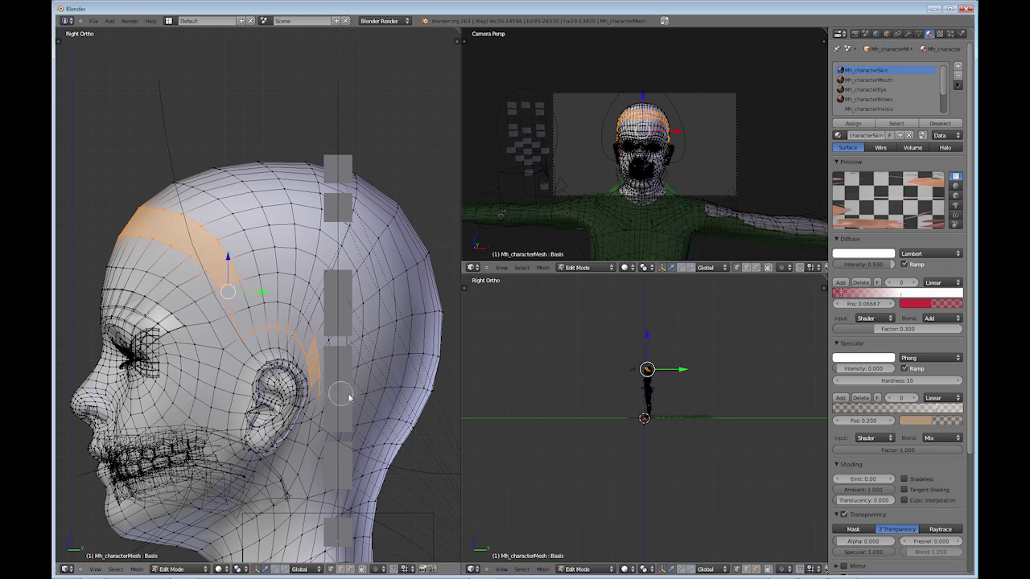
right_click(369, 407, "alt+shift")
right_click(334, 431, "alt+shift")
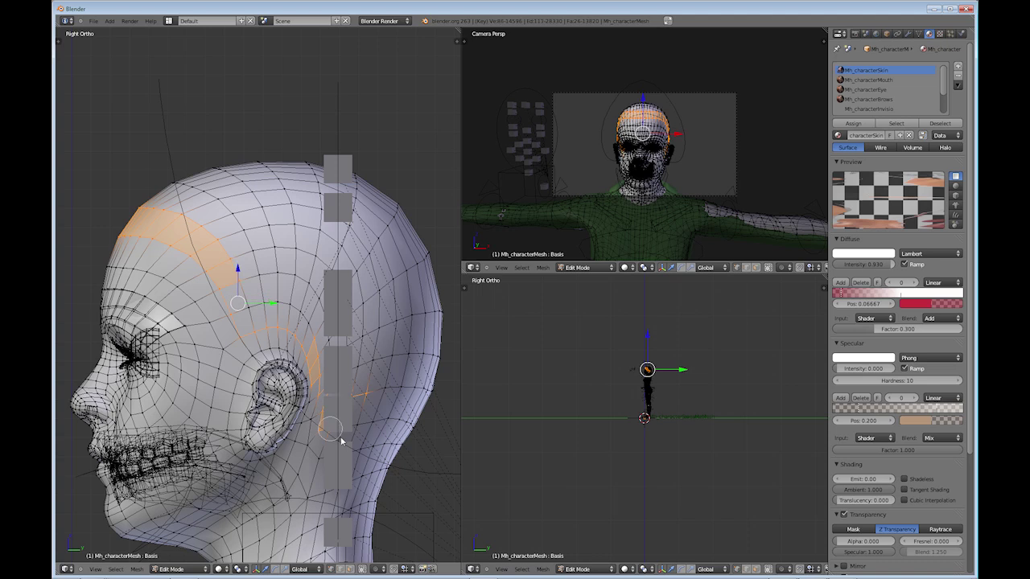
right_click(364, 428, "alt+shift")
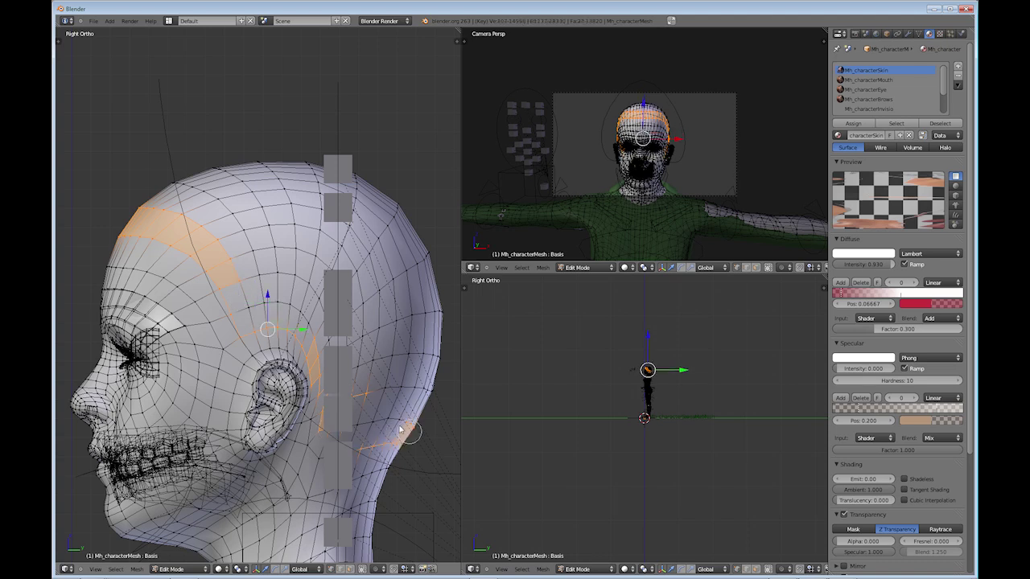
right_click(356, 436, "alt+shift")
right_click(358, 435, "alt+shift")
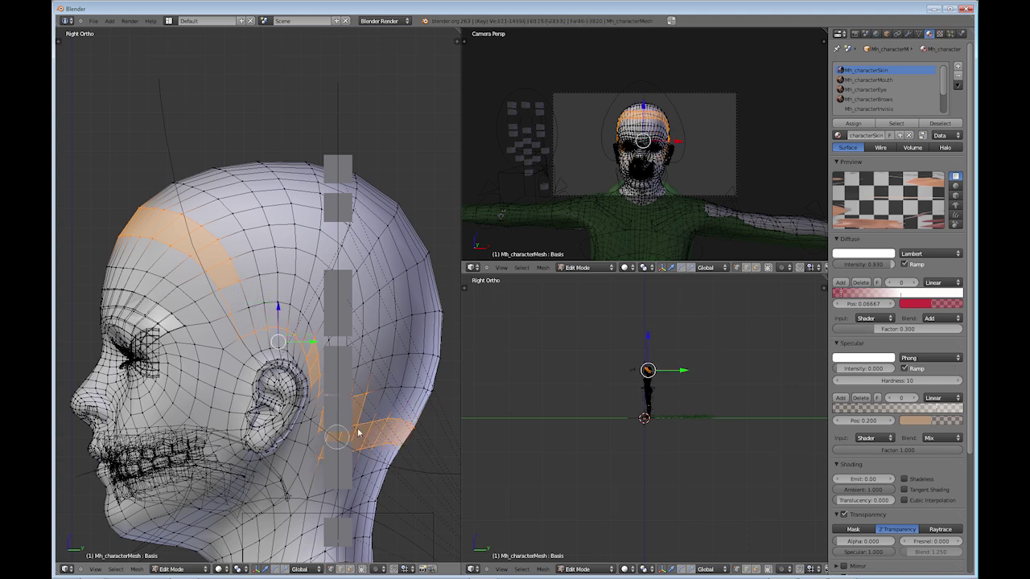
- Add the outer scalp vertices up the back of the head, over the crown and behind the front hairline
right_click(426, 386, "alt+shift")
right_click(411, 233, "alt+shift")
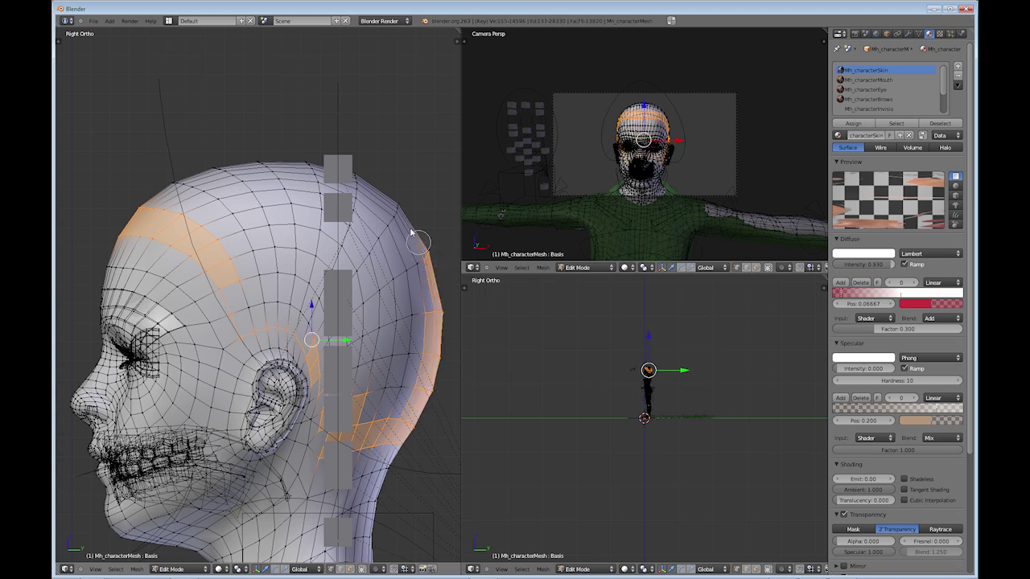
right_click(300, 161, "alt+shift")
right_click(177, 185, "alt+shift")
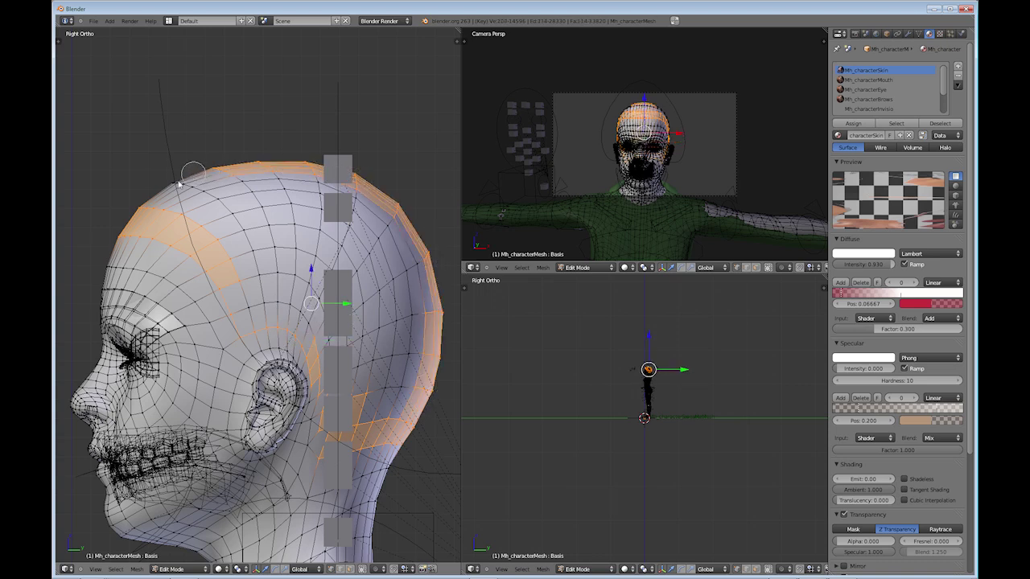
mouse_move(176, 184)
left_mouse_down()
mouse_move(239, 227)
mouse_move(250, 276)
left_mouse_up()
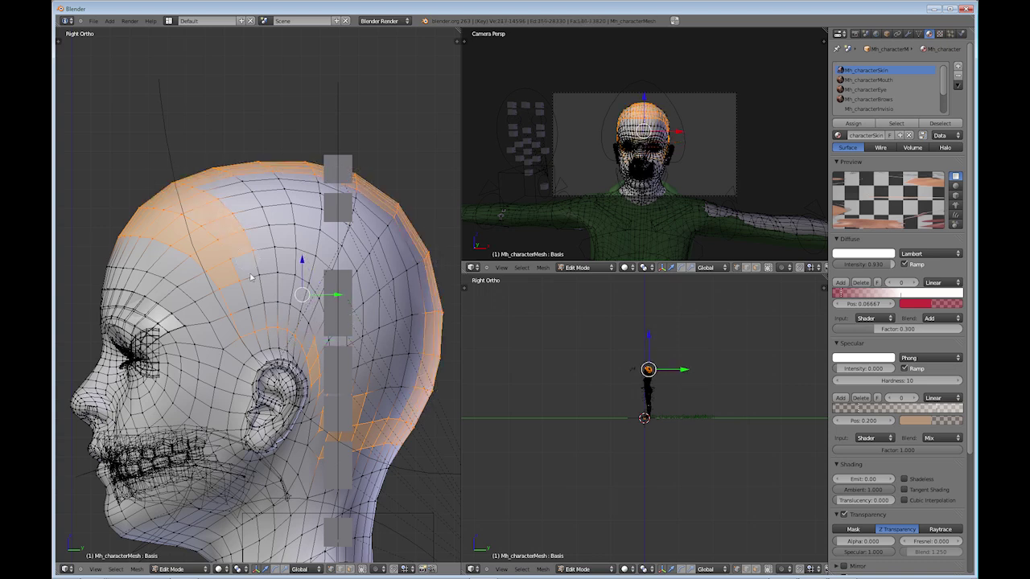
- Add the vertices above and behind the ear and across the lower back of the head to the selection
right_click(259, 290, "alt+shift")
right_click(330, 352, "alt+shift")
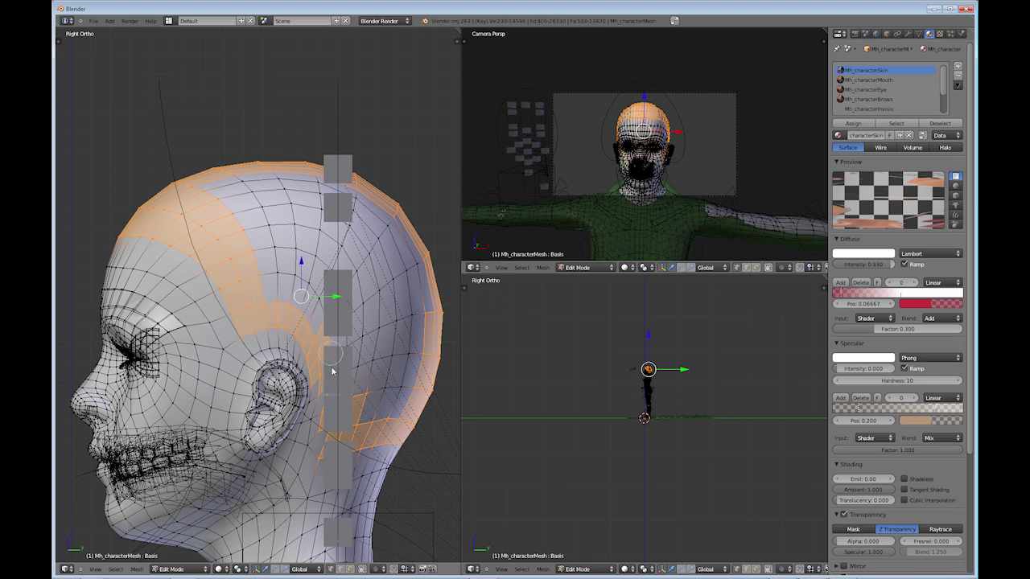
left_click(332, 369)
right_click(404, 380, "alt+shift")
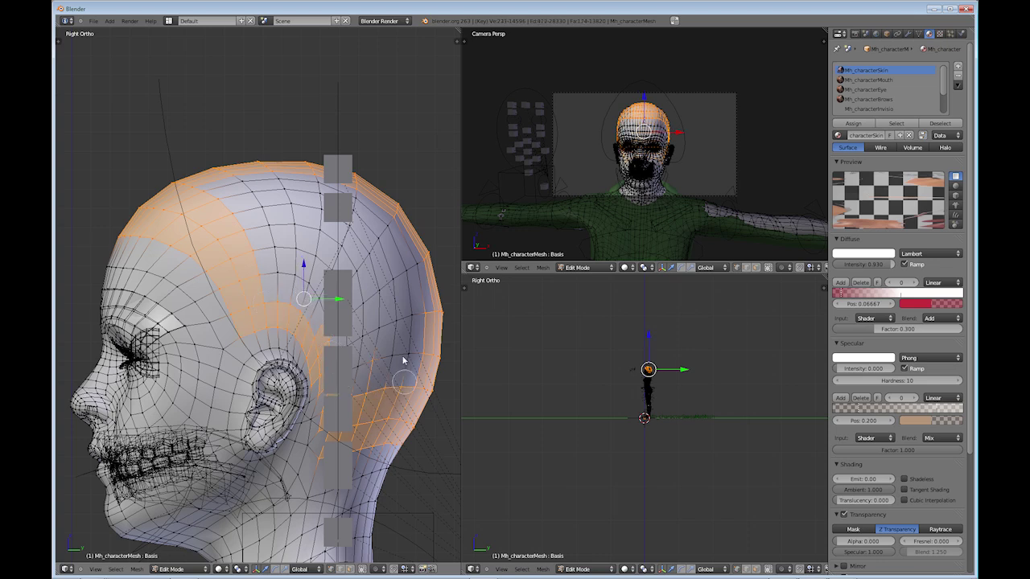
right_click(351, 360, "alt+shift")
right_click(415, 317, "alt+shift")
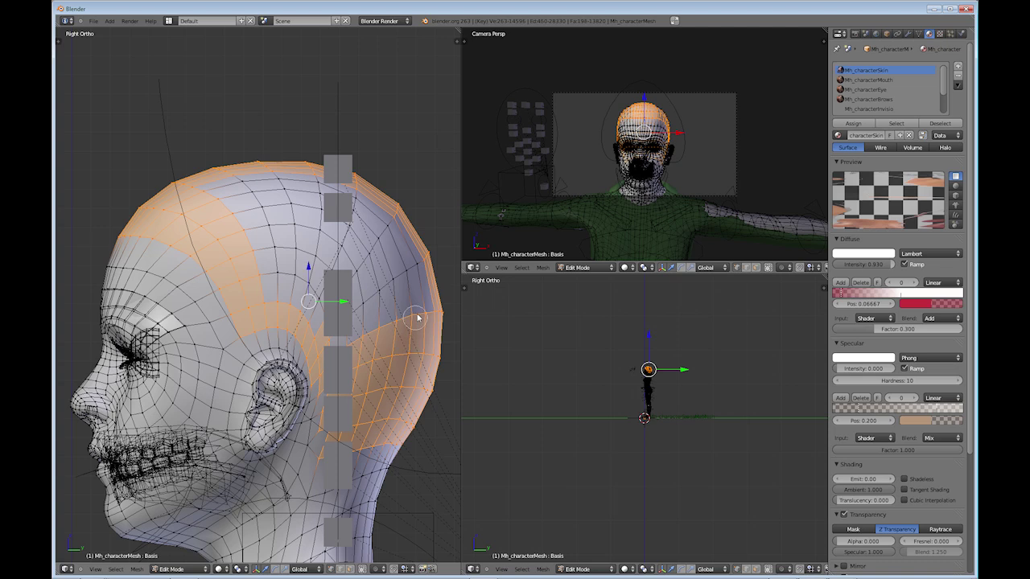
- Fill in the remaining vertices on the upper back and side of the scalp and check the selection from behind
right_click(410, 269, "alt+shift")
mouse_move(412, 270)
left_mouse_down()
mouse_move(371, 255)
mouse_move(375, 217)
mouse_move(345, 201)
mouse_move(220, 183)
mouse_move(310, 201)
mouse_move(355, 223)
mouse_move(284, 211)
left_mouse_up()
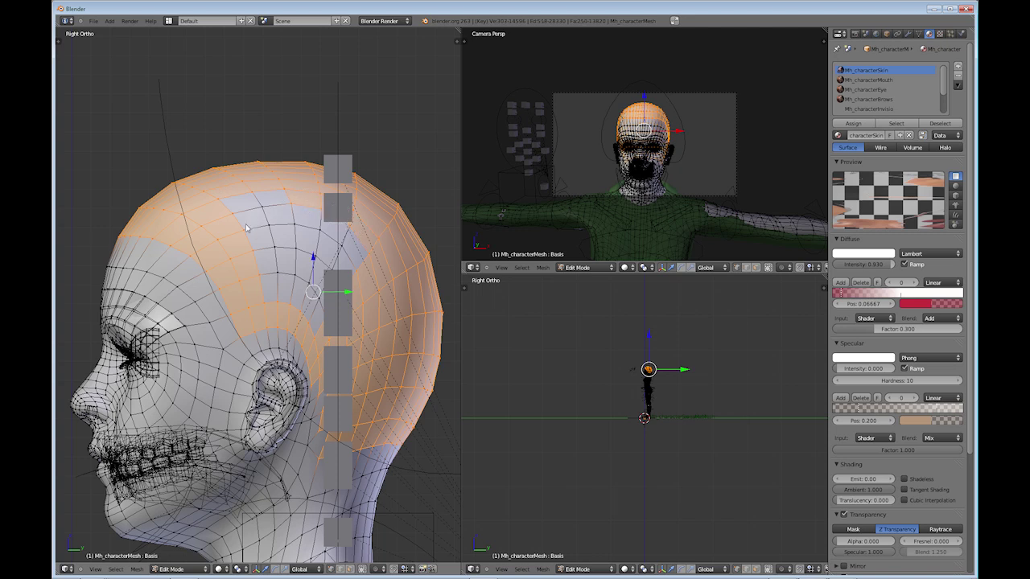
right_click(351, 272, "alt+shift")
right_click(313, 234, "alt+shift")
right_click(332, 245, "alt+shift")
right_click(316, 286, "alt+shift")
right_click(296, 275, "alt+shift")
right_click(273, 273, "alt+shift")
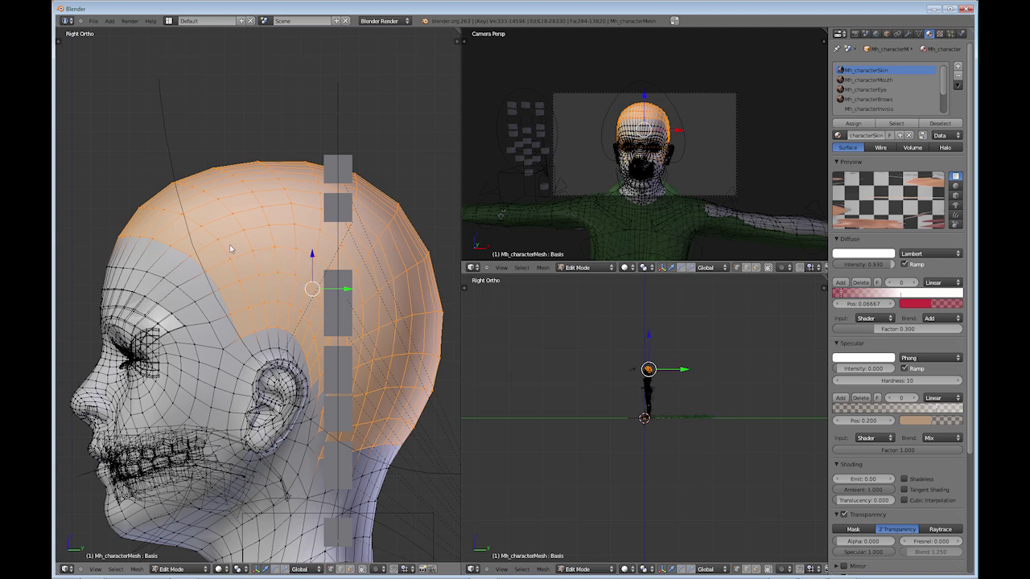
middle_click_drag(230, 245, 373, 318)
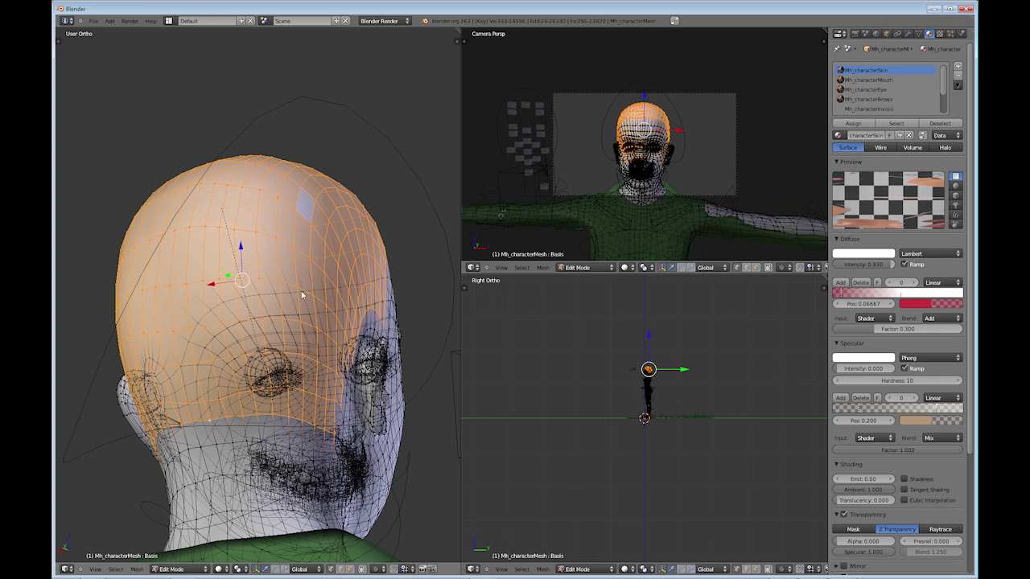
middle_click_drag(301, 295, 458, 276)
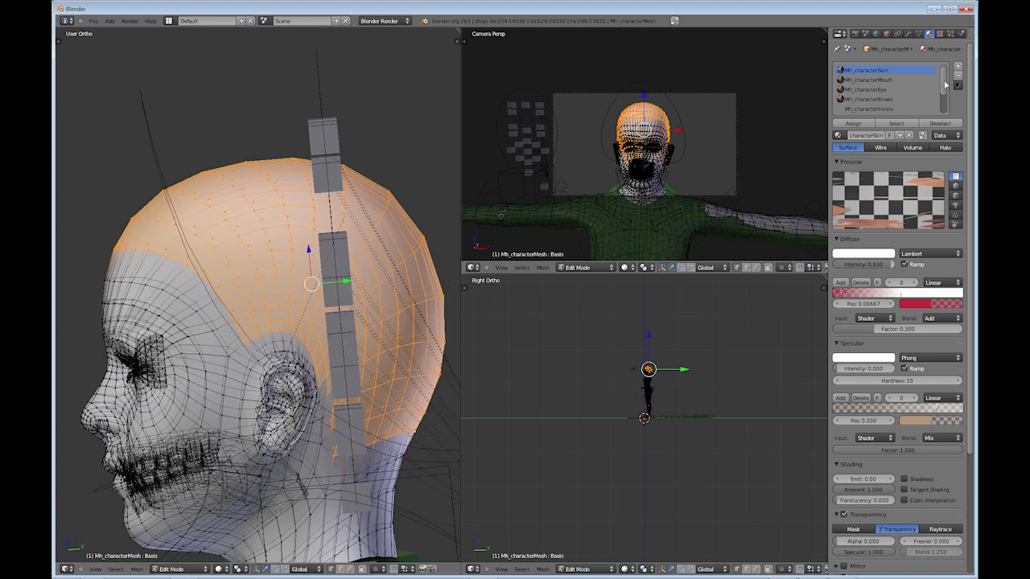
- Create a new vertex group named Scalp and assign the selected head vertices to it
left_click(918, 37)
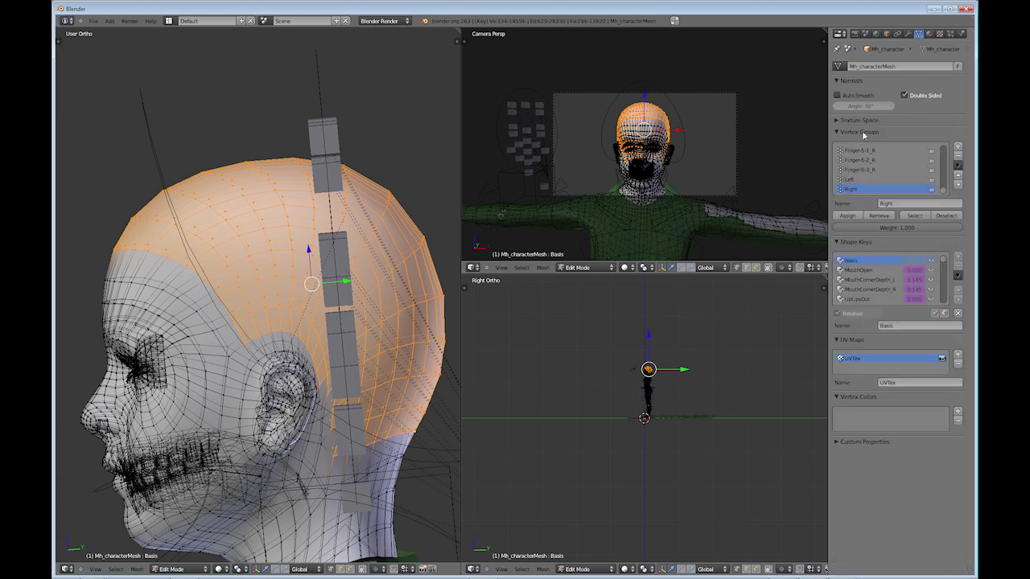
left_click(958, 146)
left_click(901, 205)
type("Scalp")
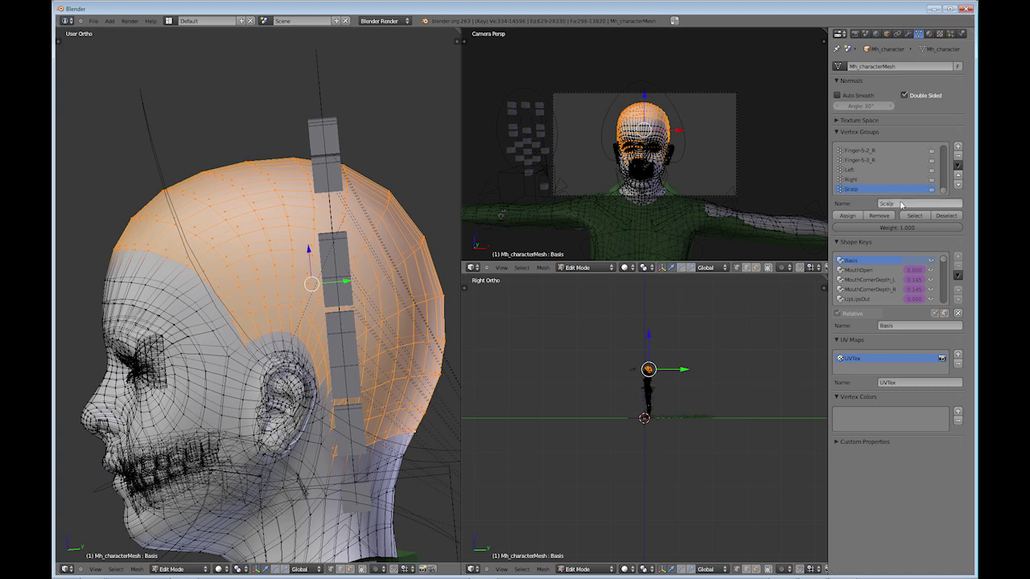
key("Return")
left_click(848, 215)
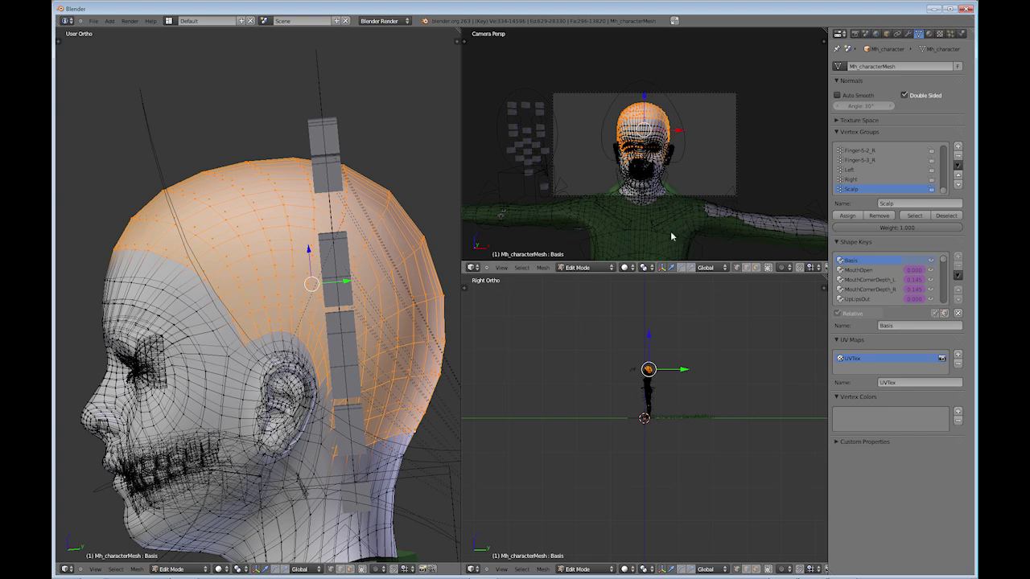
- Test the Scalp group by deselecting and reselecting its vertices, deselect them again, and return to Object Mode
left_click(951, 215)
left_click(915, 216)
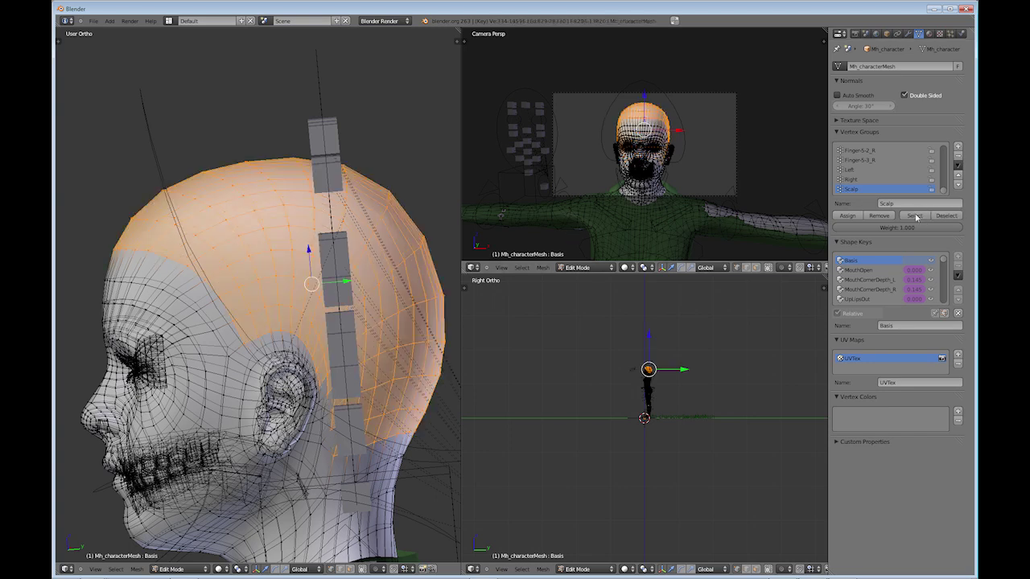
left_click(946, 216)
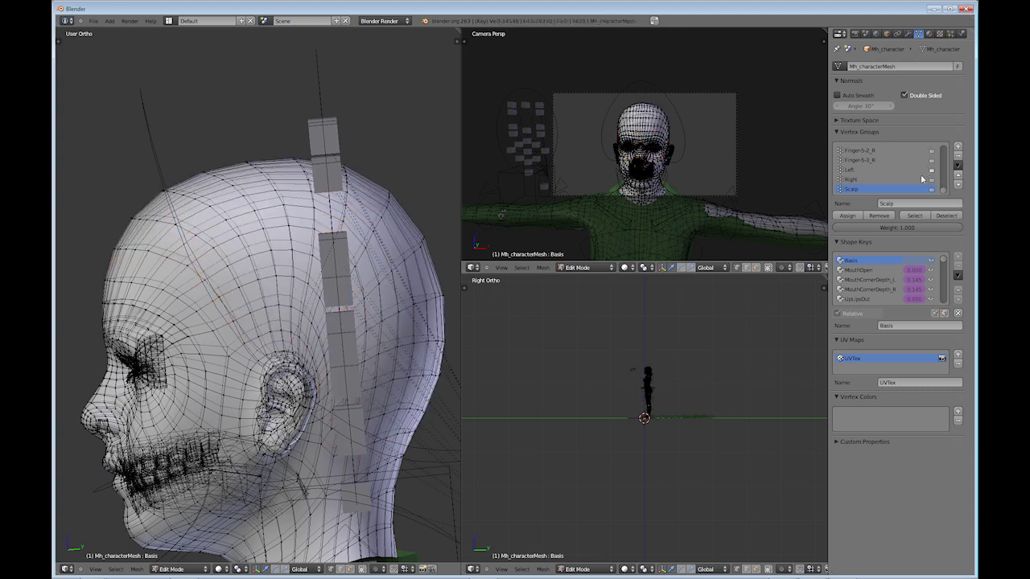
key("Tab")
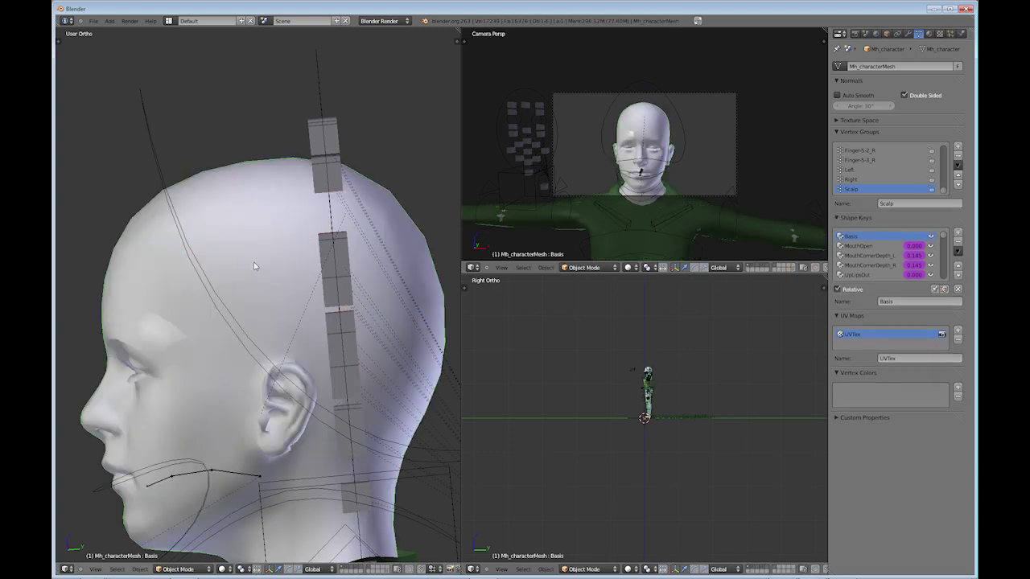
- Add a particle system named Hair to the character mesh and set its type to Hair
middle_click_drag(247, 282, 281, 290)
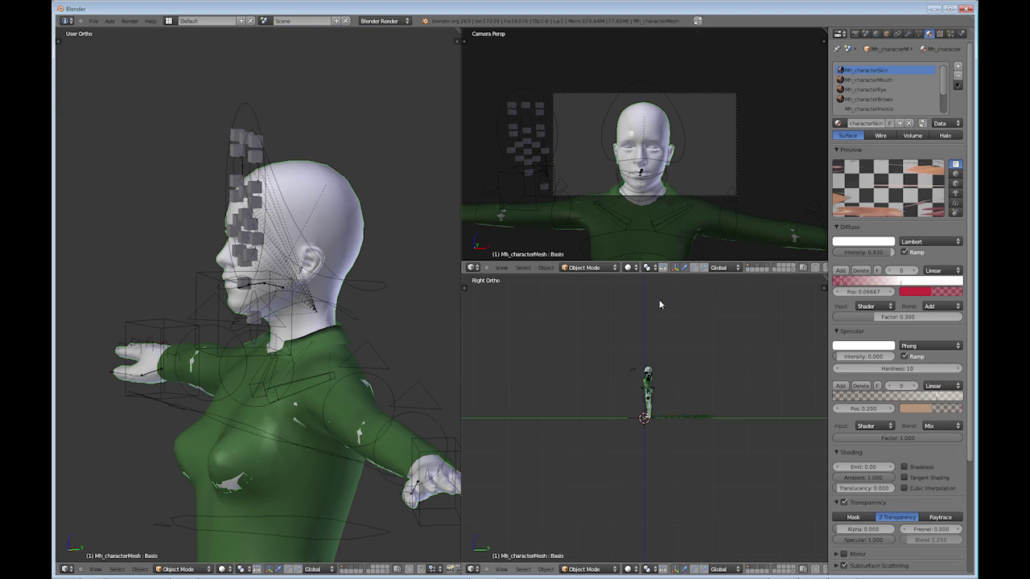
left_click(950, 35)
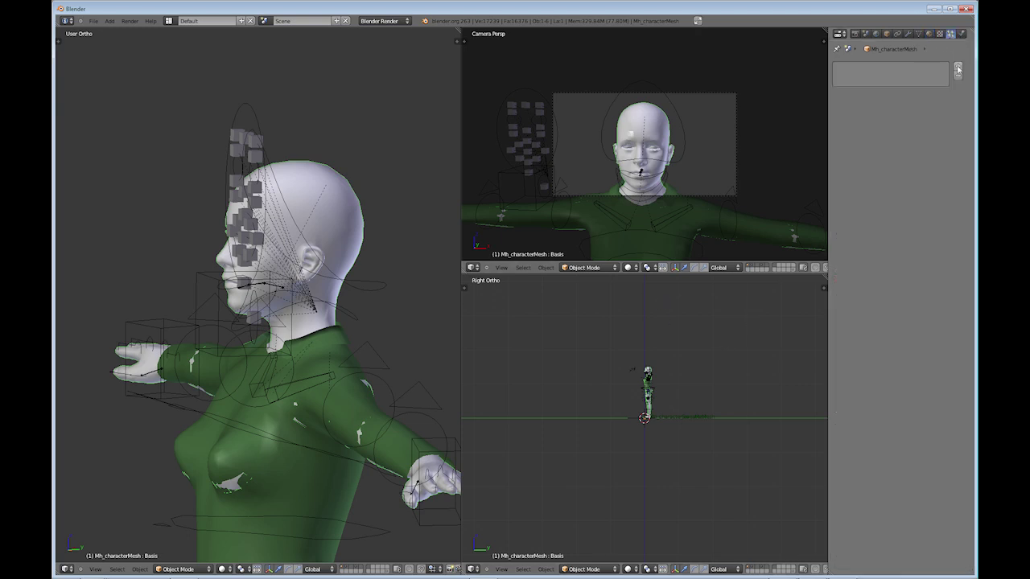
left_click(957, 70)
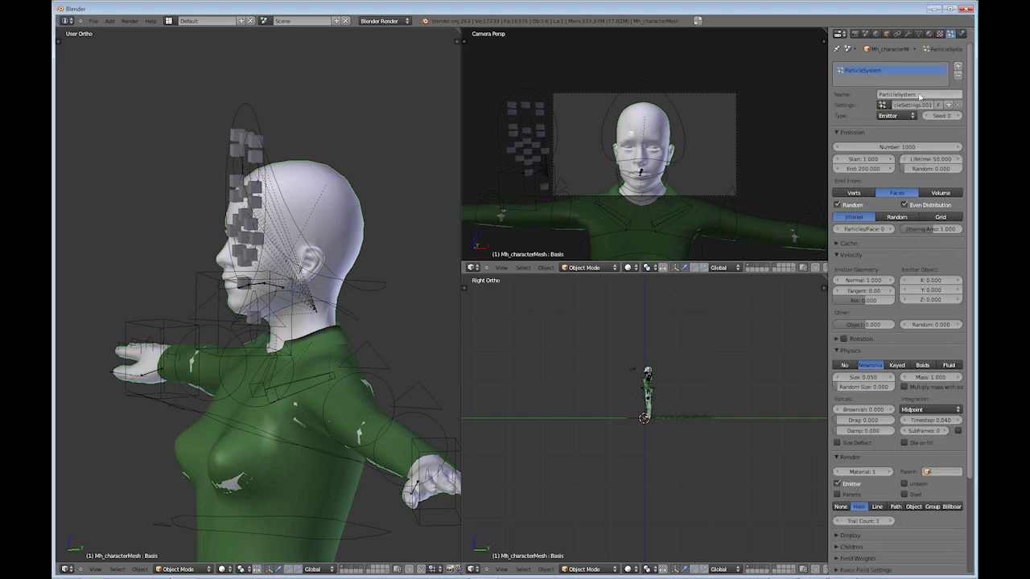
left_click(920, 96)
type("Hair")
key("Return")
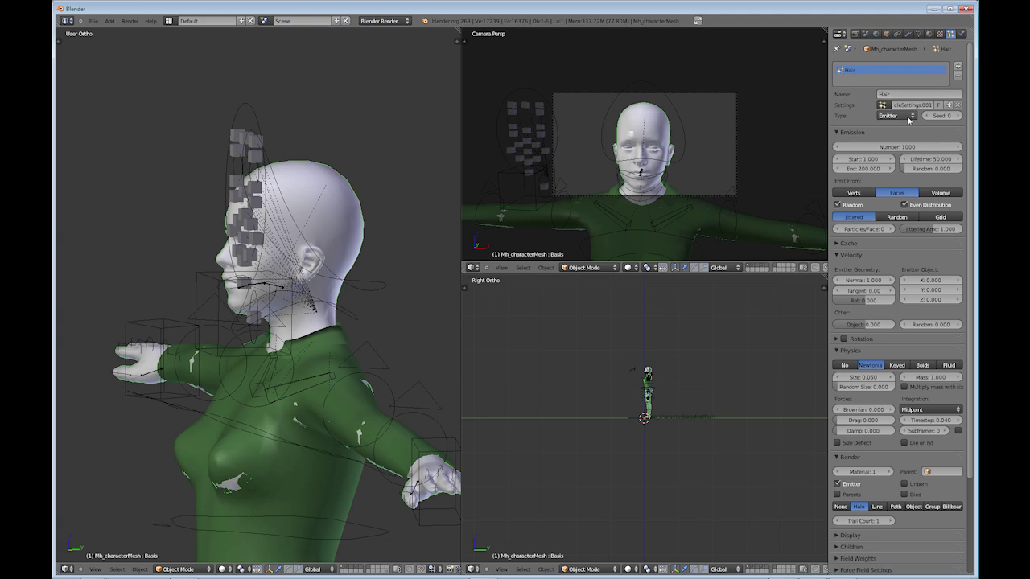
left_click(908, 117)
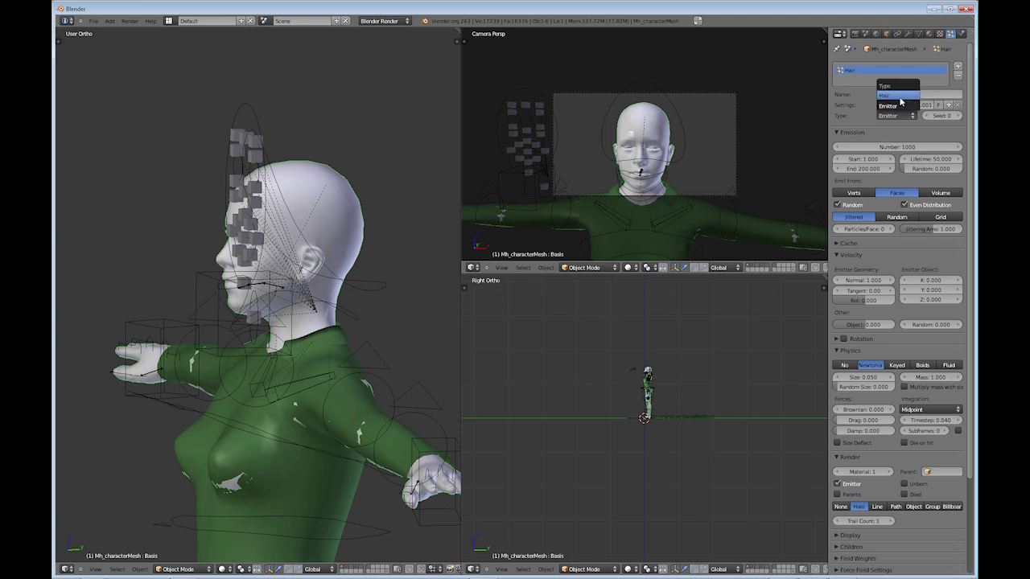
left_click(901, 100)
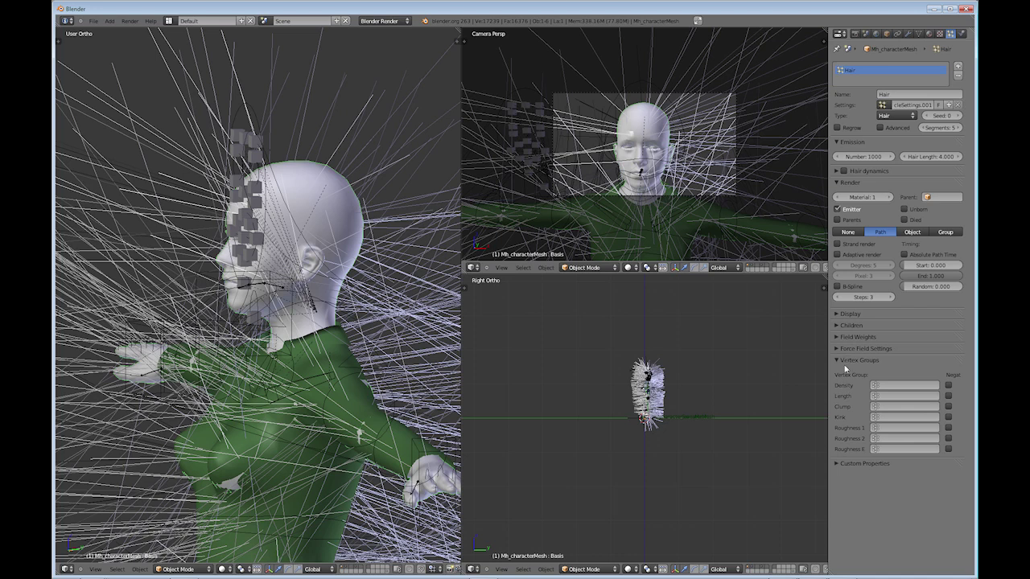
- Restrict the hair particles' density to the Scalp vertex group and view the hair around the head
left_click(874, 386)
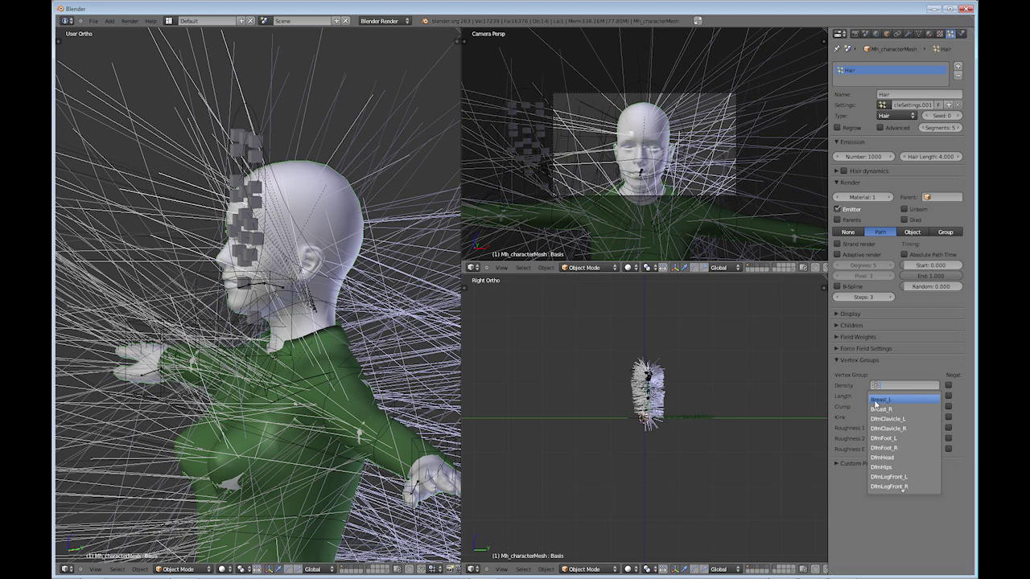
type("scale")
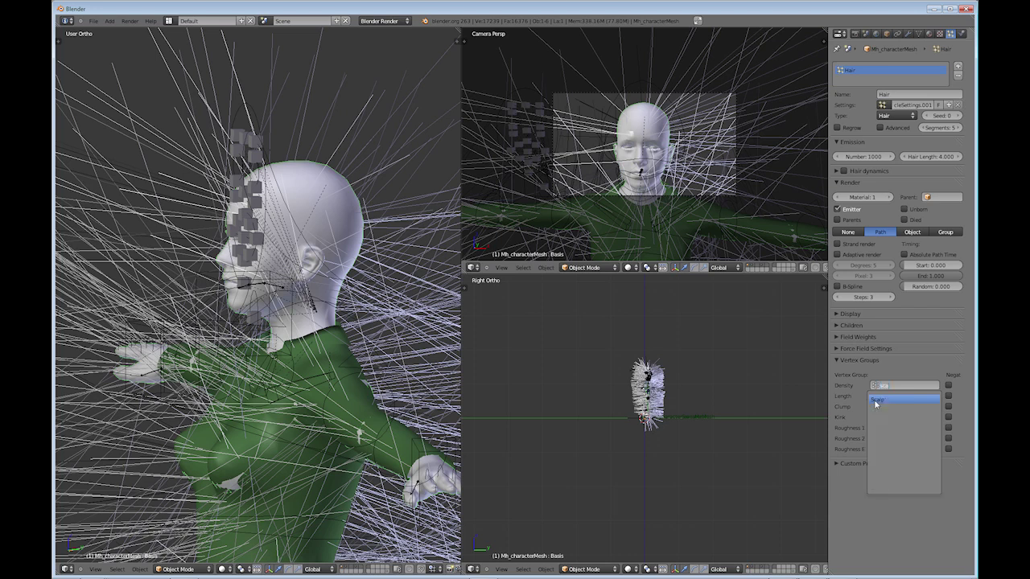
left_click(876, 401)
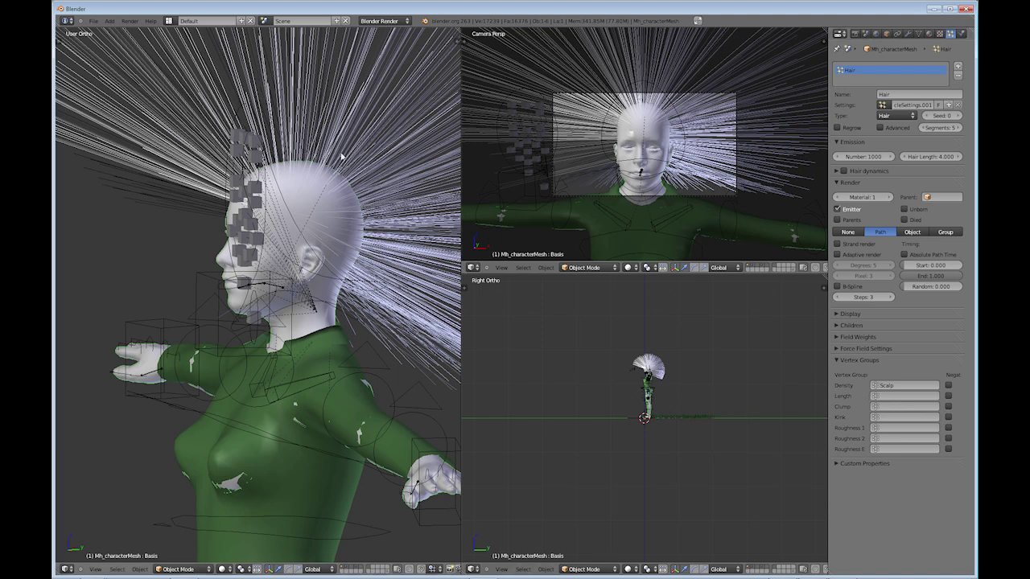
scroll(322, 185, "down", 3)
middle_click_drag(256, 298, 370, 294)
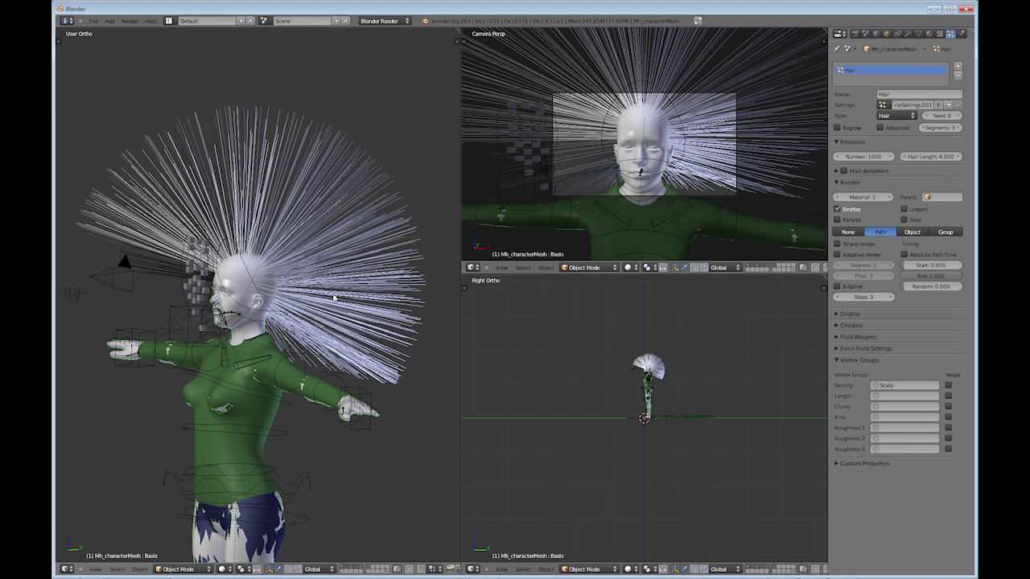
- Shorten the hair particles to a length of 3.180 and check them in side view
middle_click_drag(325, 298, 265, 302)
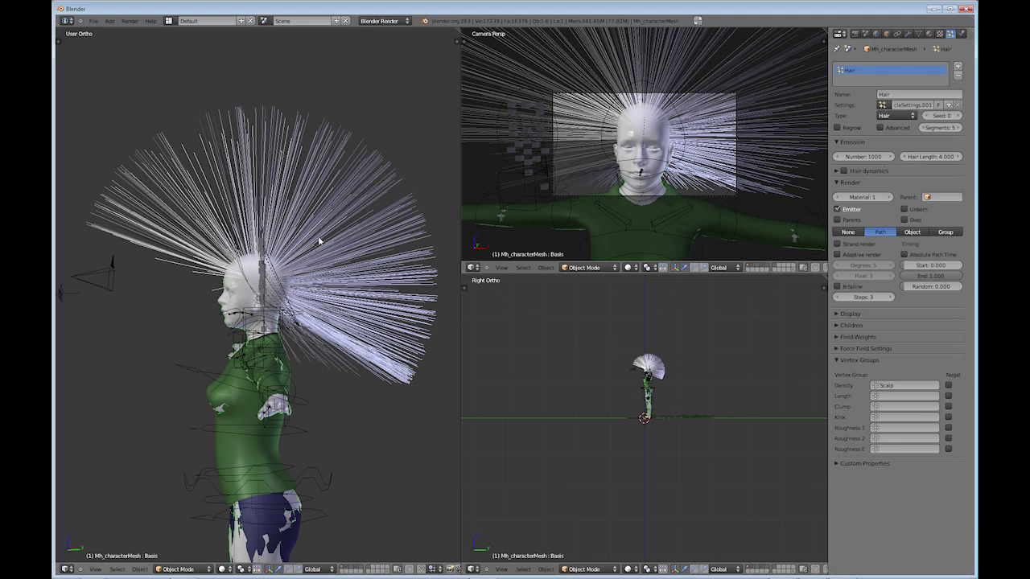
mouse_move(943, 161)
left_mouse_down()
mouse_move(858, 157)
mouse_move(924, 161)
left_mouse_up()
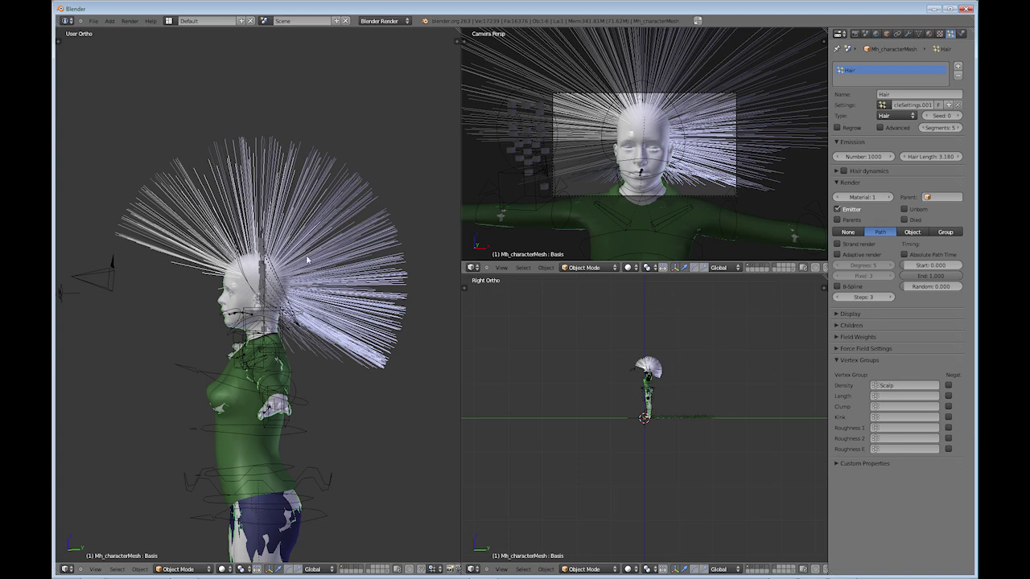
mouse_move(310, 259)
middle_mouse_down()
mouse_move(367, 260)
mouse_move(364, 231)
mouse_move(311, 256)
middle_mouse_up()
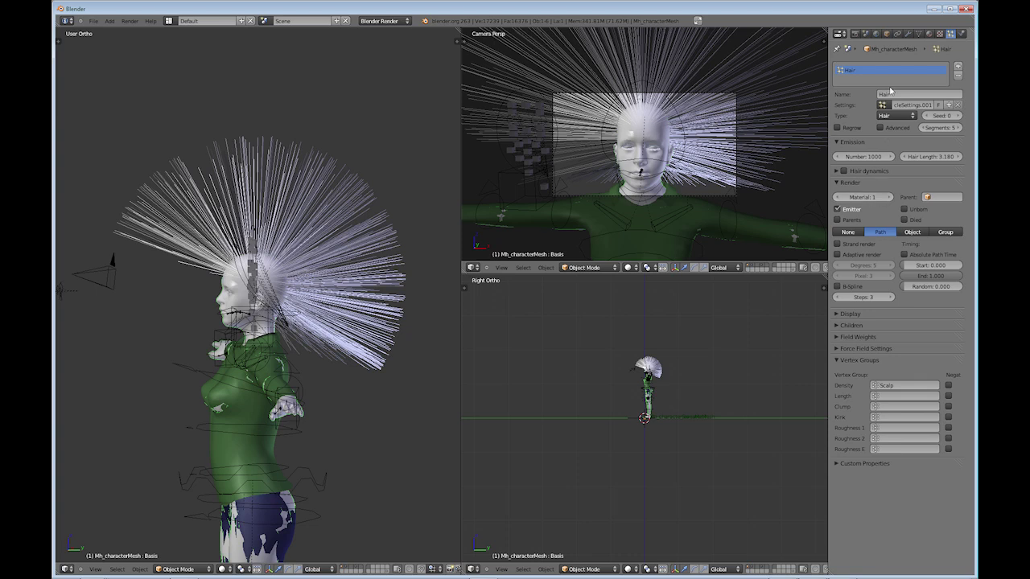
- Add a new material named Hair to the character mesh and darken its diffuse color to dark gray
left_click(929, 34)
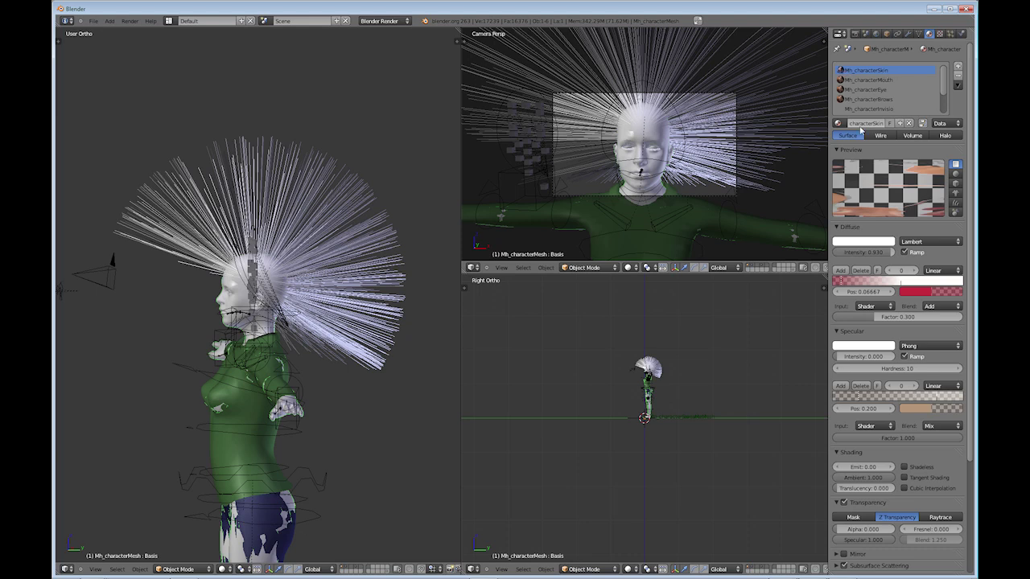
left_click(958, 70)
left_click(877, 123)
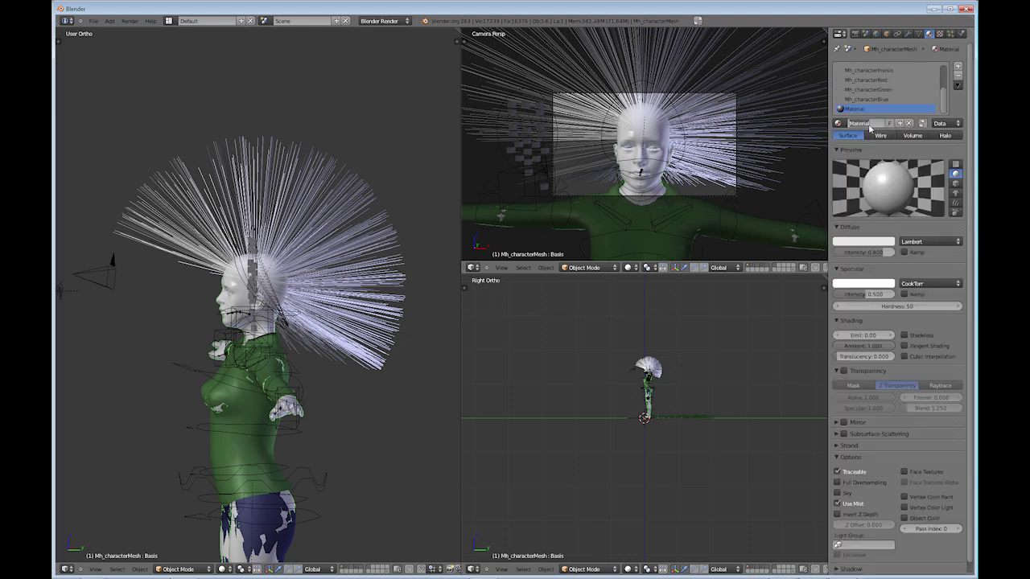
left_click(868, 123)
key("Return")
left_click(864, 242)
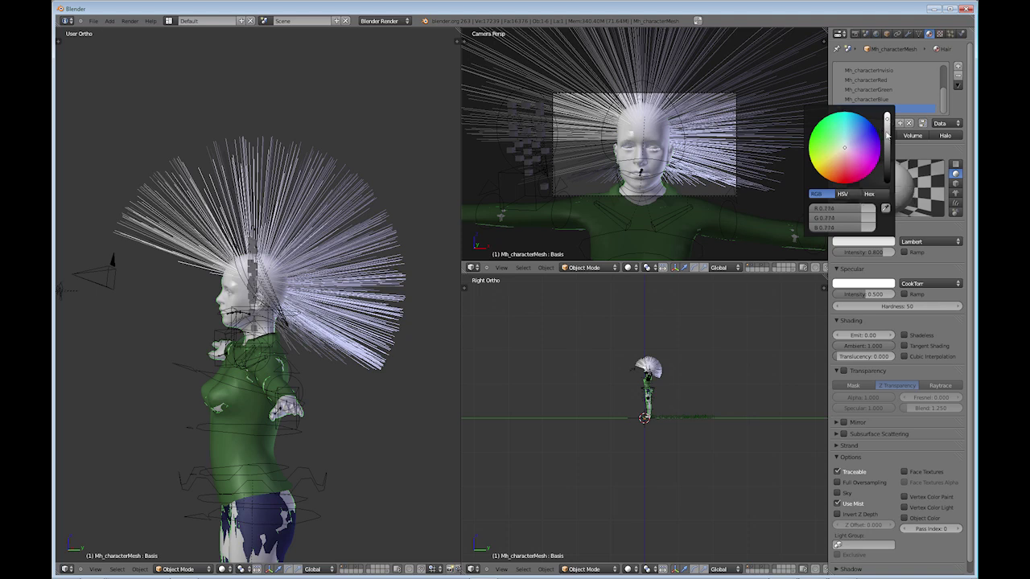
left_click_drag(887, 120, 889, 166)
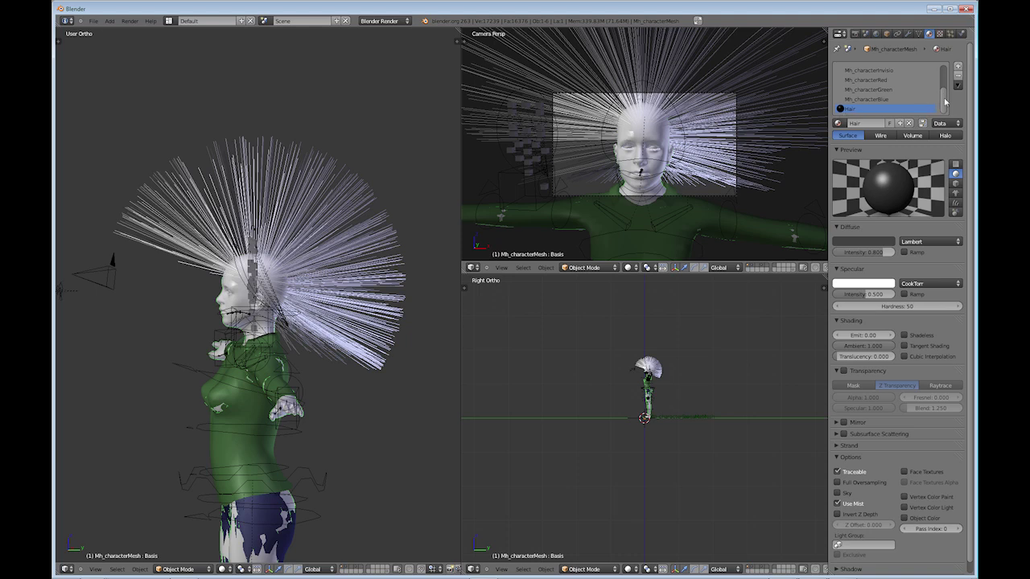
- Count through the mesh's material slots to Hair and set the hair particles' render material to 9
left_click_drag(947, 101, 947, 70)
left_click(879, 71)
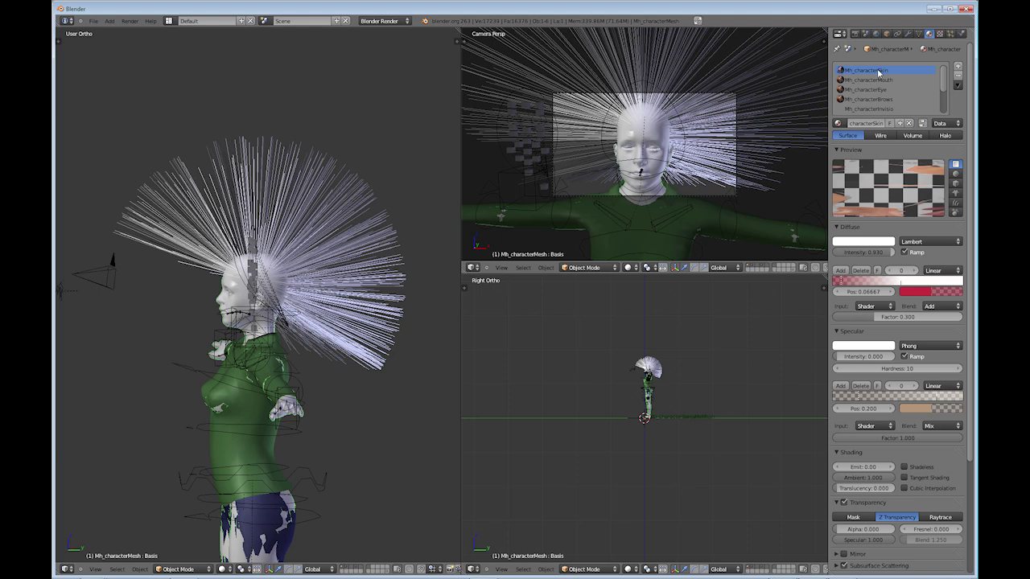
key("Down")
key("Down")
scroll(878, 70, "down", 3, "ctrl")
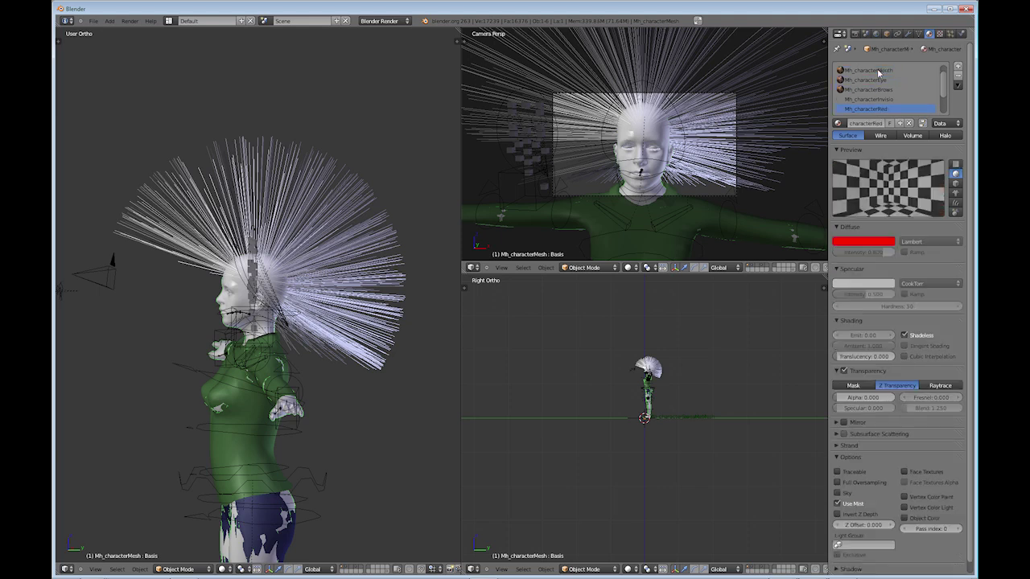
scroll(878, 71, "down", 3, "ctrl")
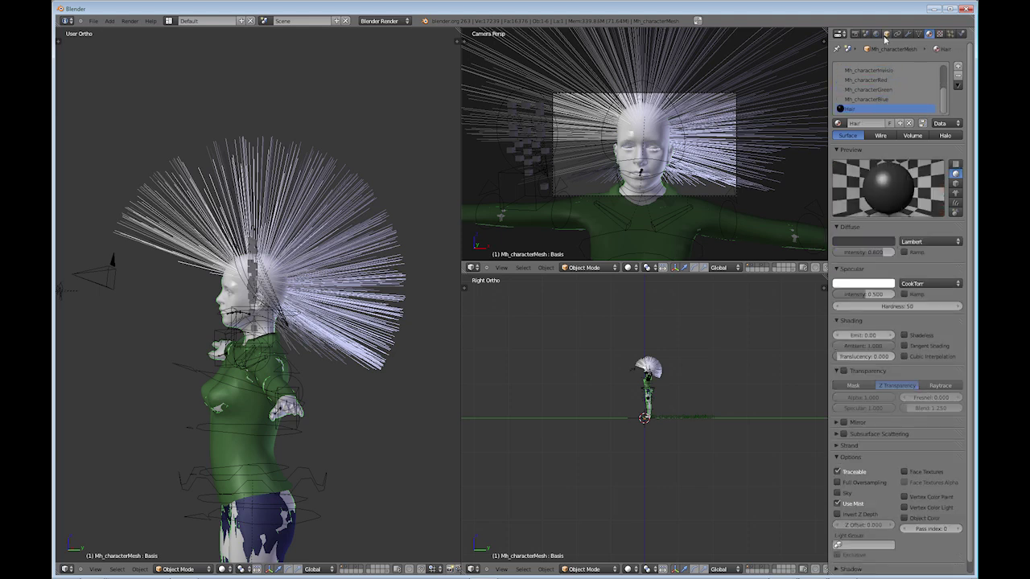
left_click(951, 34)
left_click(889, 198)
left_click(889, 197)
left_click(889, 197)
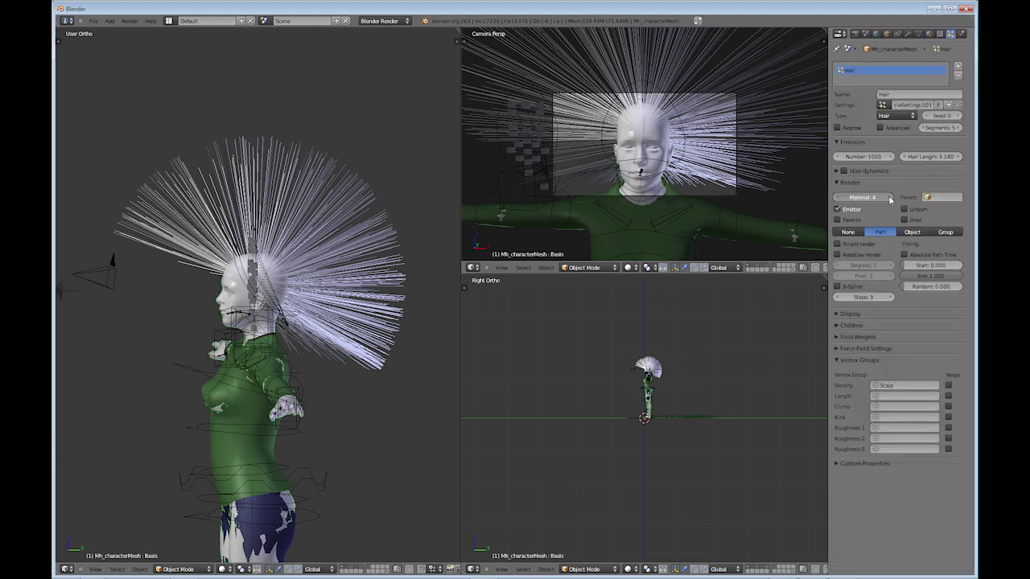
left_click(889, 197)
left_click(889, 197)
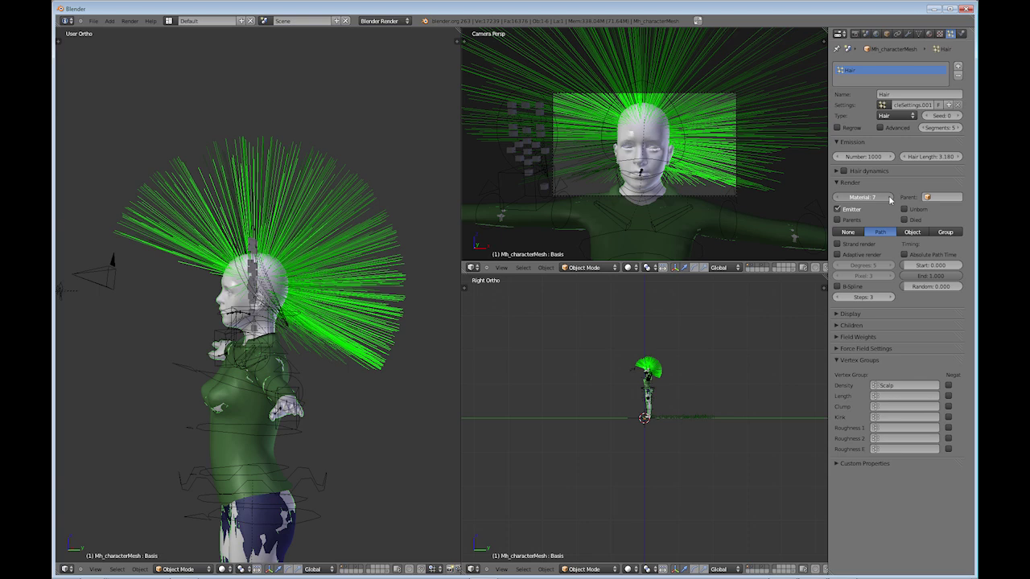
left_click(889, 198)
left_click(889, 197)
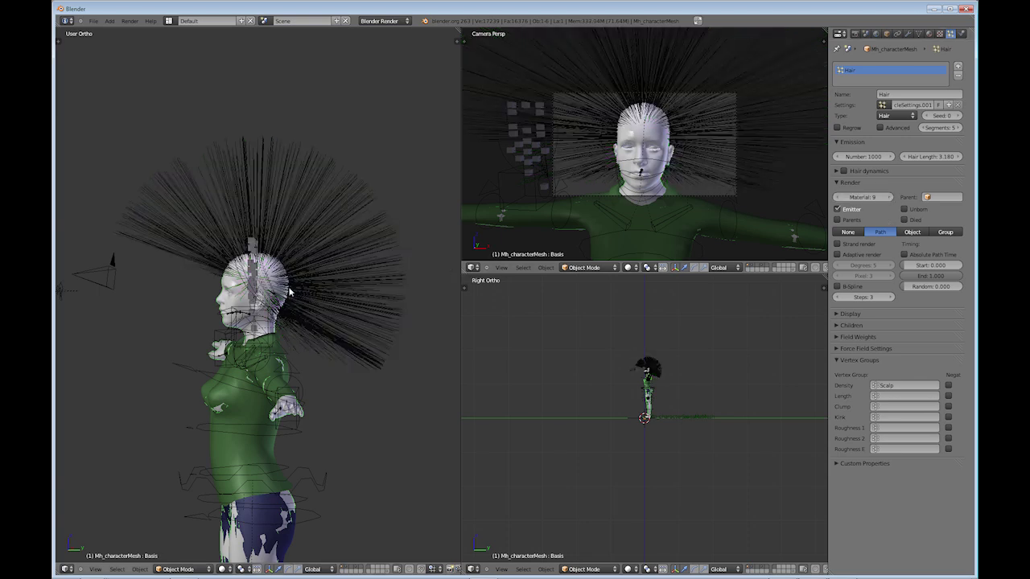
mouse_move(290, 292)
middle_mouse_down()
mouse_move(372, 280)
mouse_move(328, 292)
mouse_move(283, 284)
middle_mouse_up()
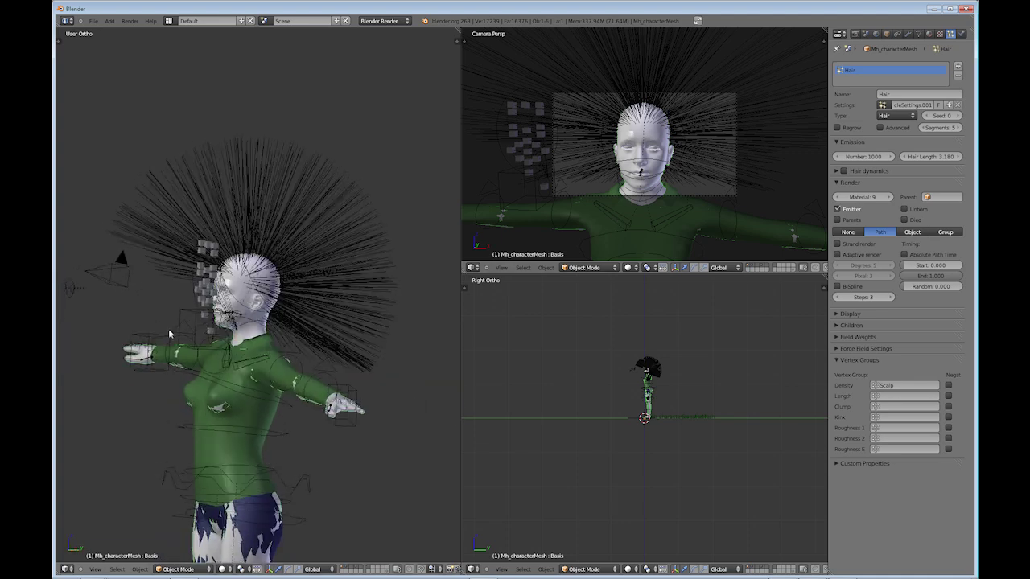
- Move the camera away from the character to about X 3.66, Y -17.74 and raise it to about Z 16.66
right_click(112, 272)
scroll(201, 335, "down", 4)
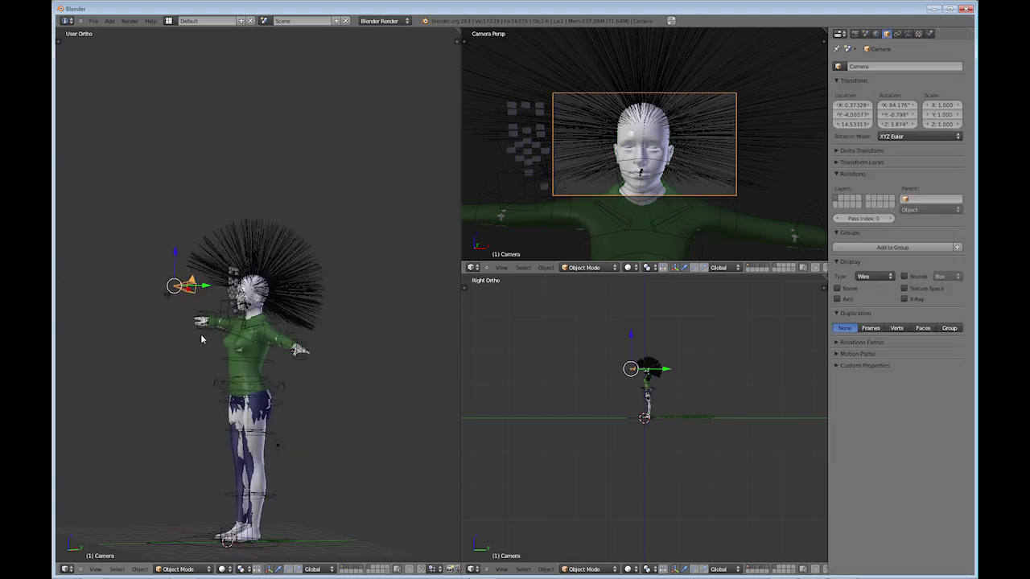
middle_click_drag(200, 334, 194, 389)
key("KP_7")
scroll(254, 385, "down", 1)
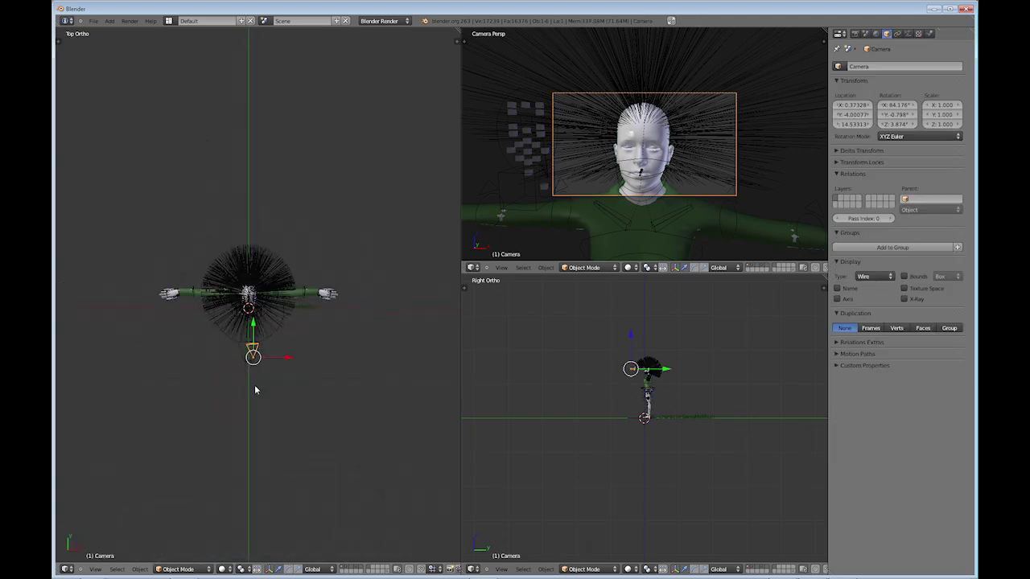
key("g")
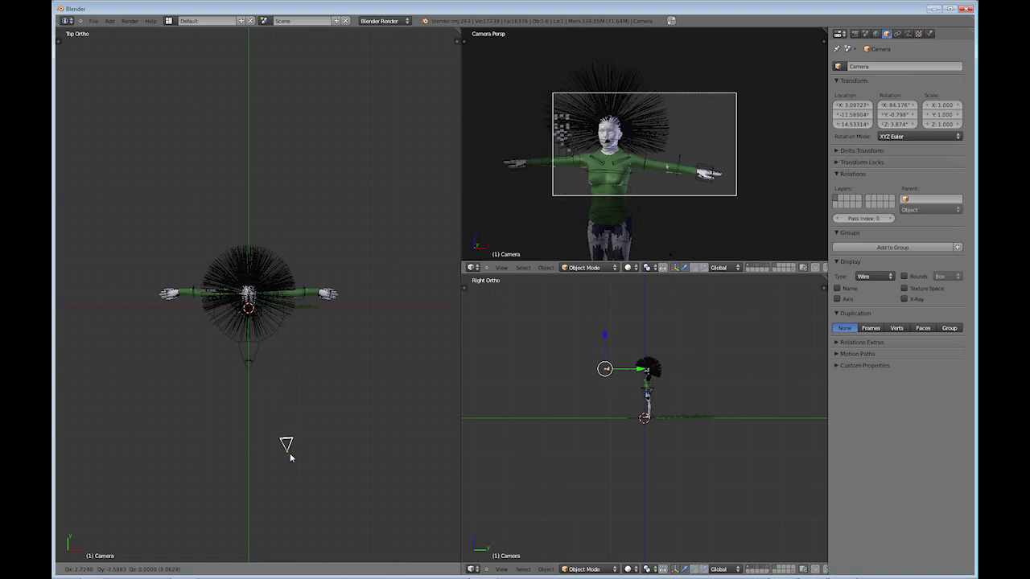
left_click(295, 523)
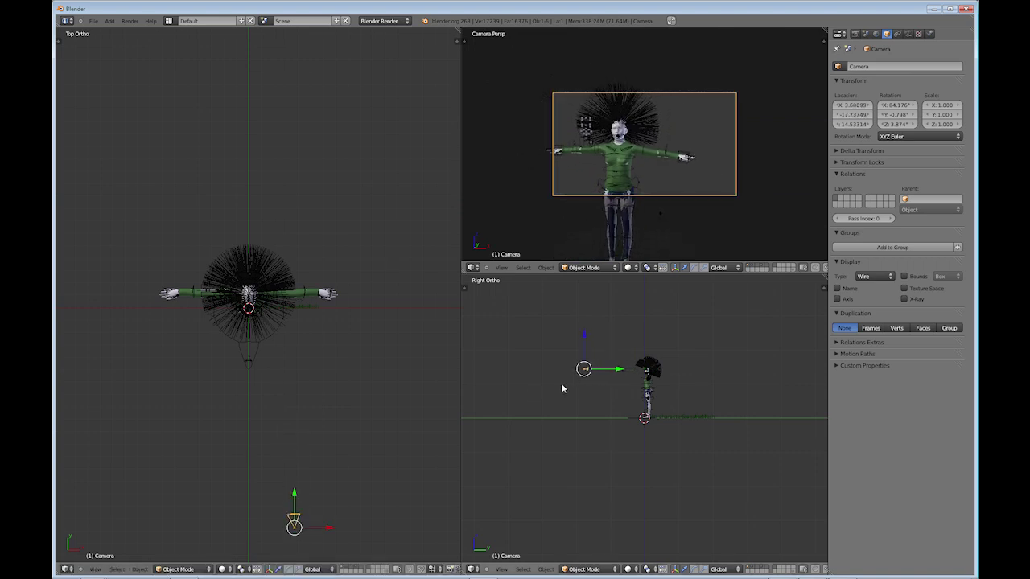
key("g")
key("z")
left_click(583, 330)
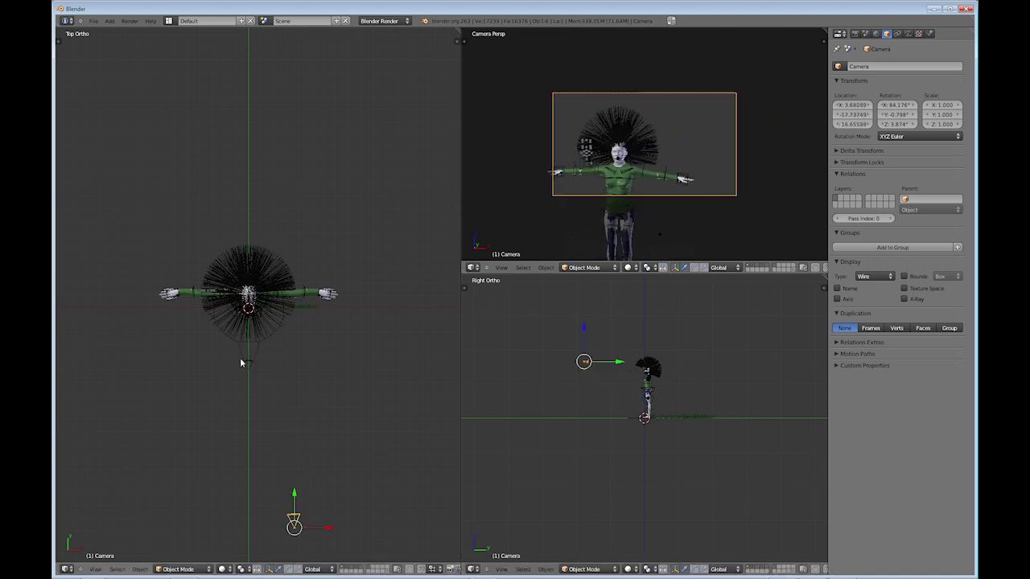
- Rotate the camera to about 18.2° around Z and shift it to about X 6.86, Y -18.02
scroll(292, 388, "down", 1)
key("r")
left_click(327, 472)
key("g")
left_click(357, 478)
- Render the camera view to examine the hair on the head, and return to the 3D view
key("F12")
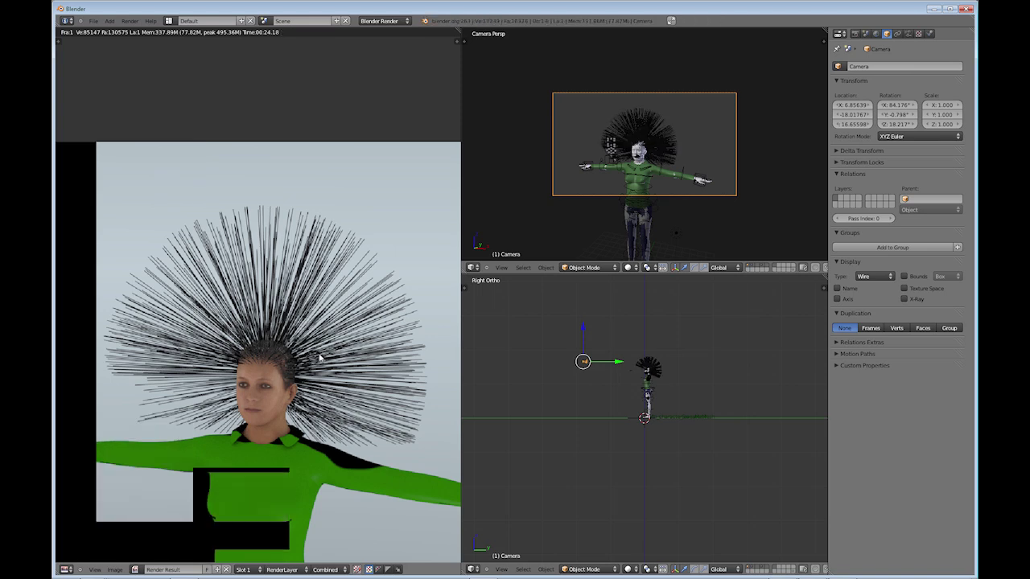
key("Escape")
middle_click_drag(328, 350, 302, 444)
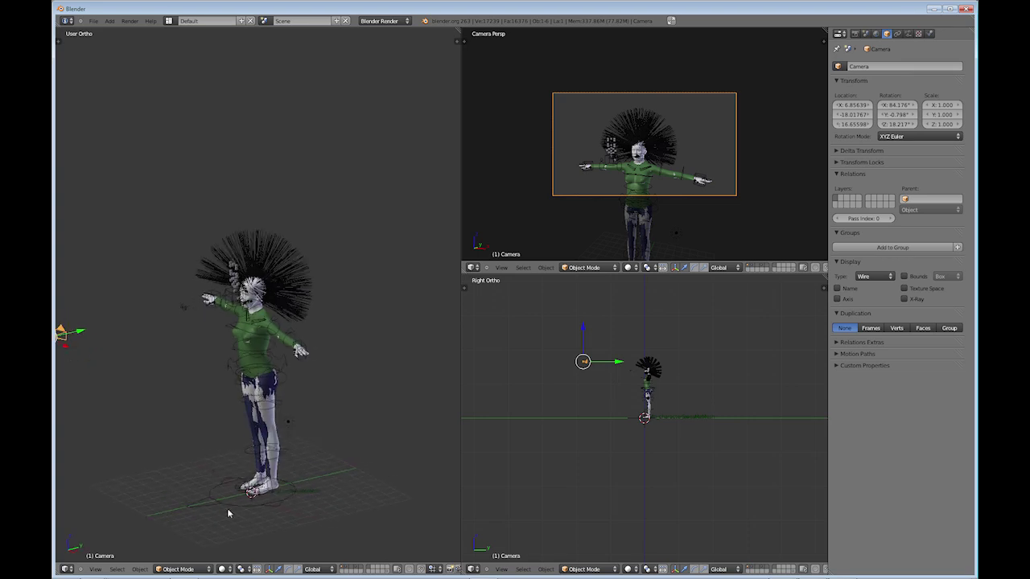
- Select the character mesh and switch it to Particle Mode
left_click(207, 568)
scroll(288, 291, "up", 3)
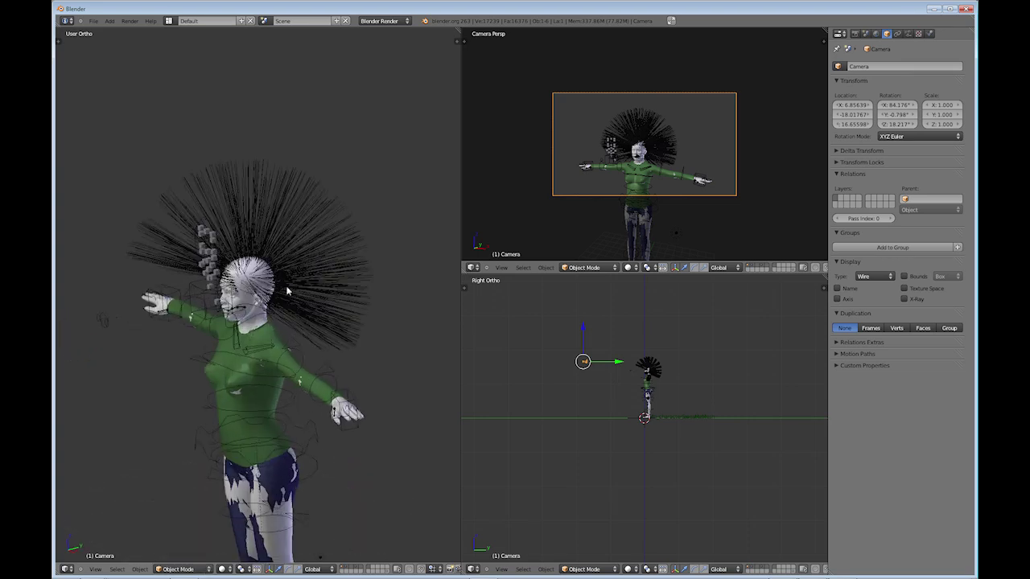
right_click(254, 284)
right_click(258, 267)
right_click(260, 268)
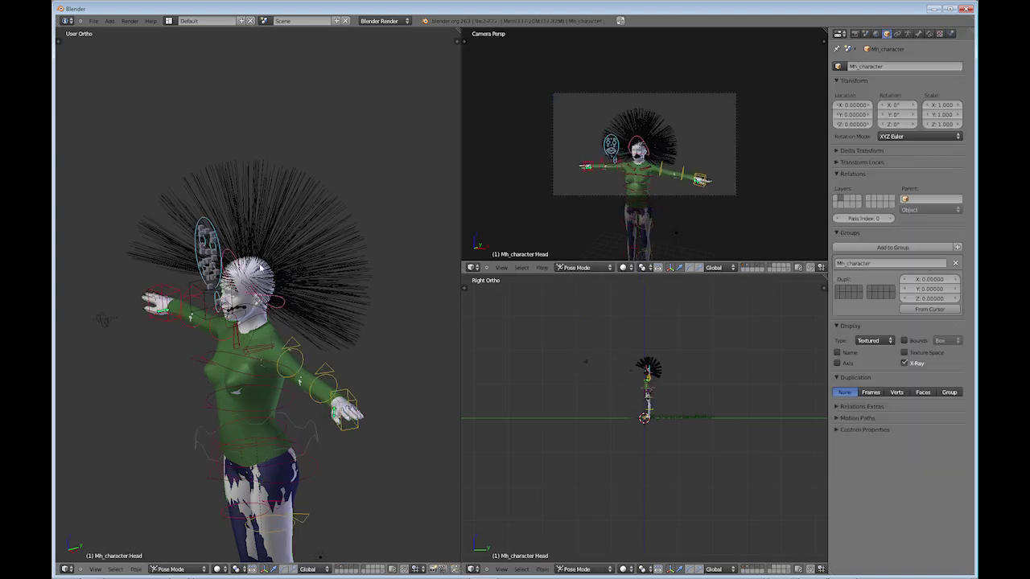
right_click(260, 268)
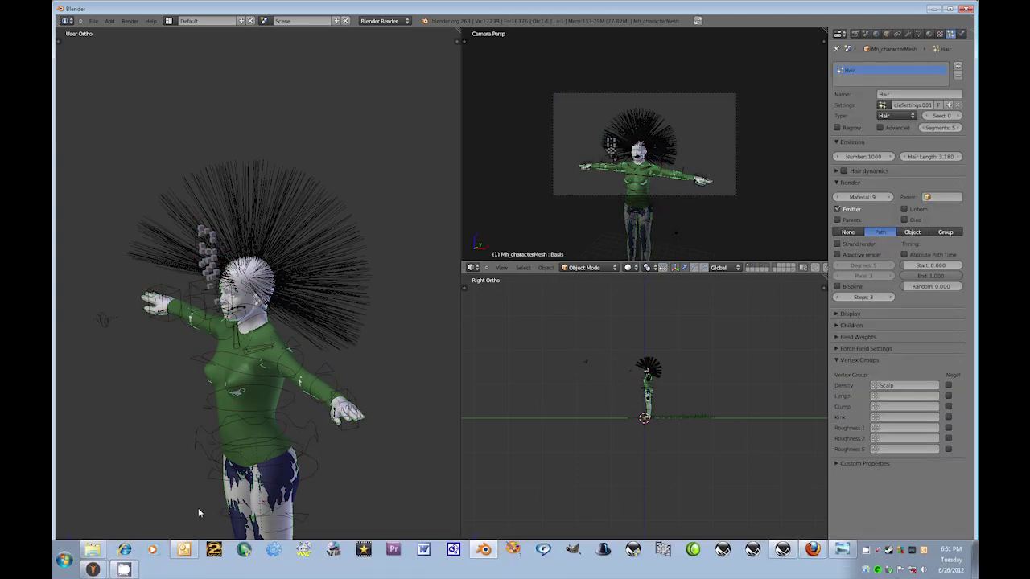
left_click(201, 569)
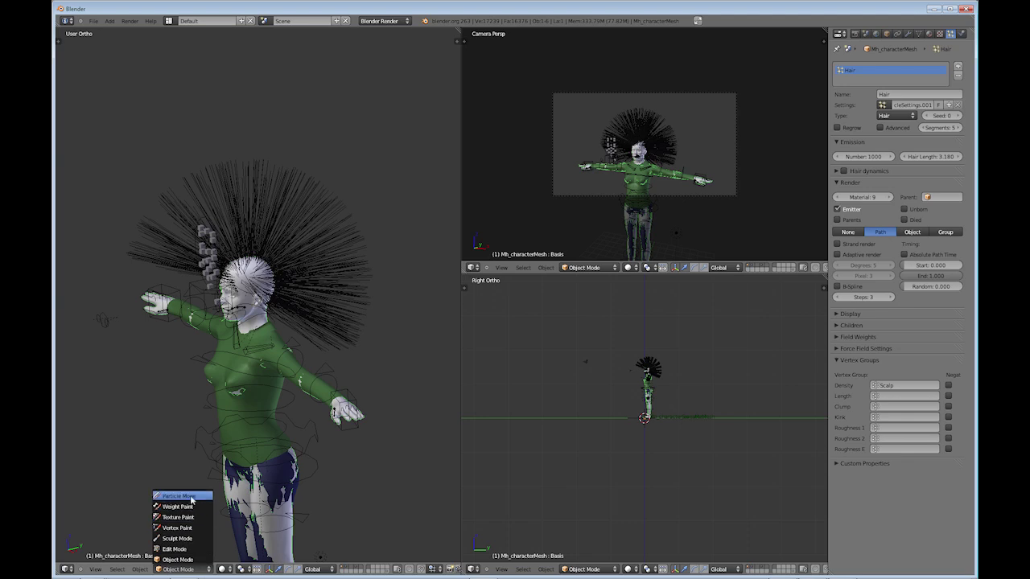
left_click(191, 500)
- With the Comb brush in the right side view, comb the hair on the front and top of the head backward
middle_click_drag(240, 420, 238, 372)
key("t")
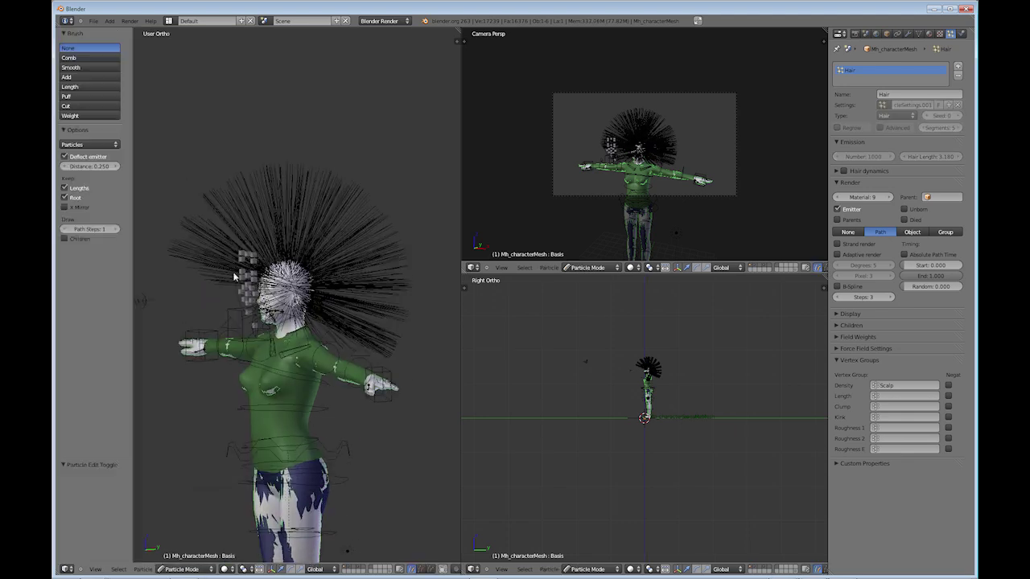
left_click(69, 58)
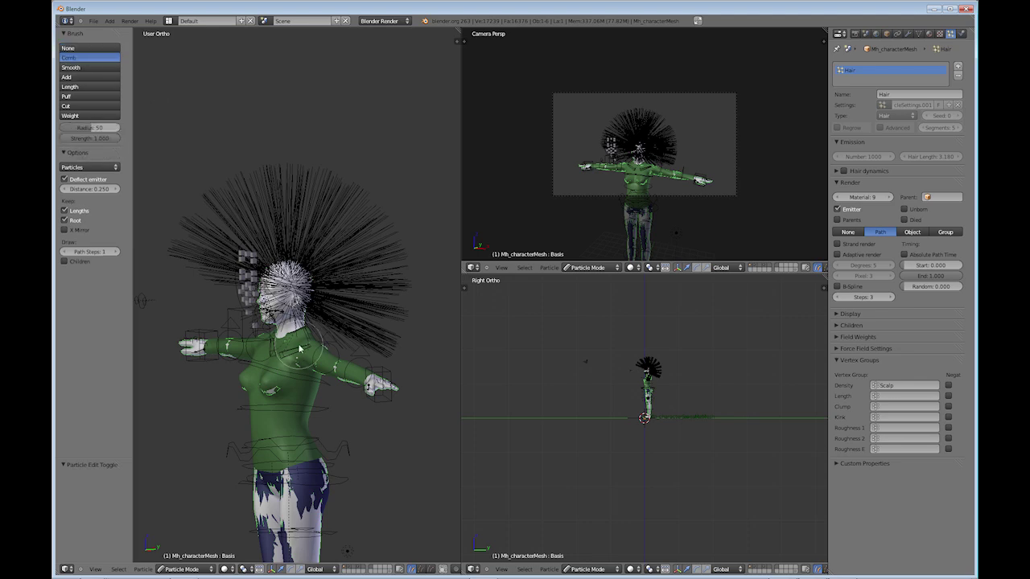
key("KP_3")
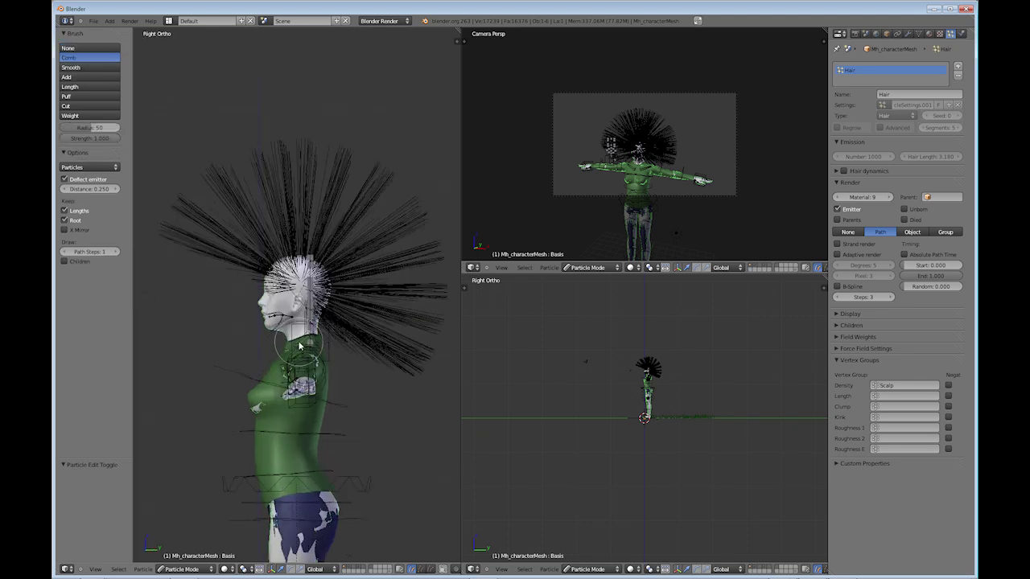
scroll(213, 264, "up", 2)
left_click_drag(213, 264, 382, 256)
left_click_drag(291, 255, 406, 220)
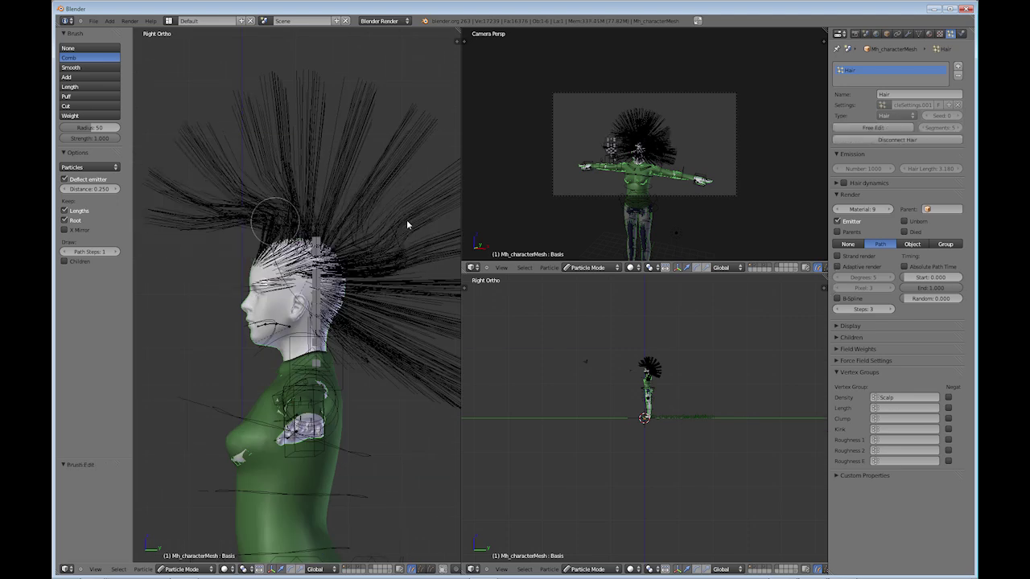
left_click_drag(242, 225, 460, 227)
left_click_drag(196, 246, 462, 175)
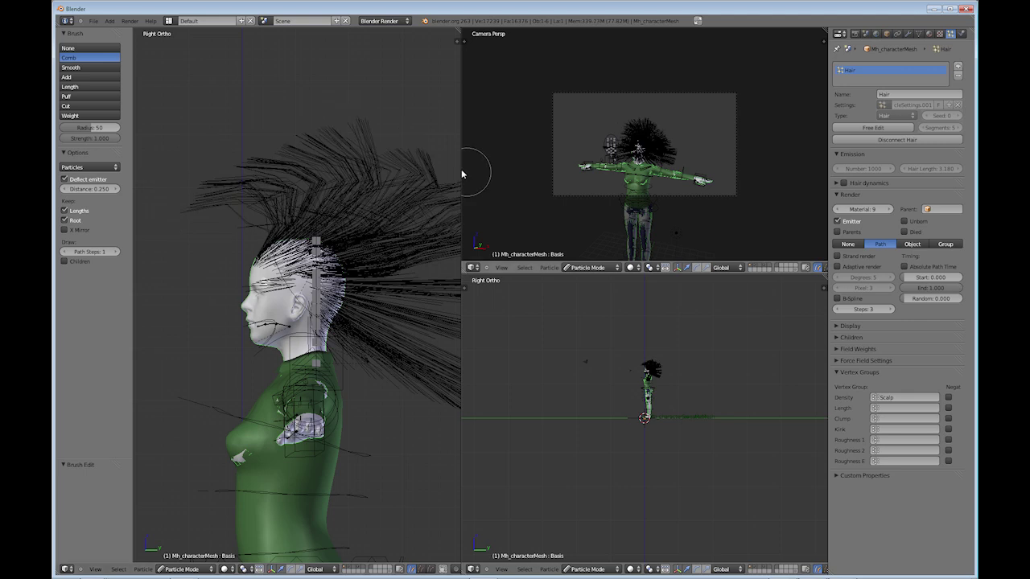
left_click_drag(216, 211, 463, 154)
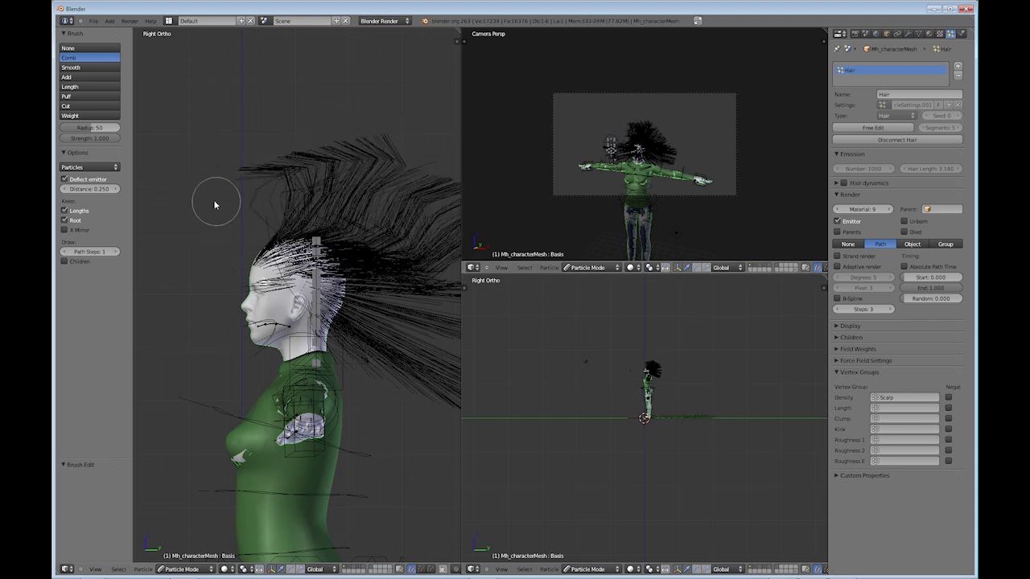
left_click_drag(214, 204, 432, 171)
mouse_move(303, 174)
left_mouse_down()
mouse_move(455, 194)
mouse_move(499, 213)
left_mouse_up()
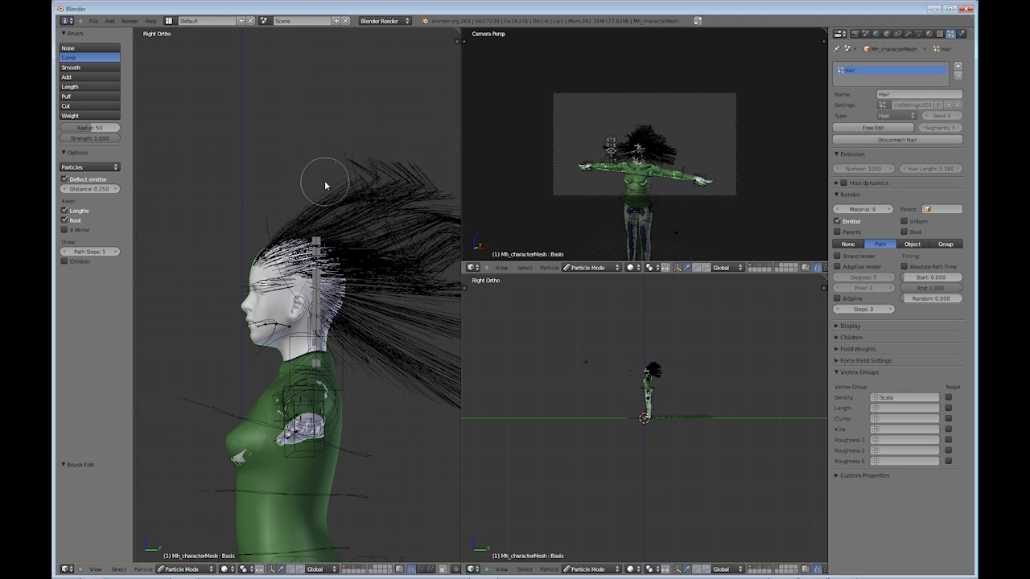
- Comb the swept-back hair downward behind the head and neck in the side view
mouse_move(341, 186)
left_mouse_down()
mouse_move(379, 202)
mouse_move(434, 298)
left_mouse_up()
mouse_move(368, 214)
left_mouse_down()
mouse_move(397, 336)
mouse_move(435, 356)
mouse_move(426, 351)
left_mouse_up()
mouse_move(246, 255)
left_mouse_down()
mouse_move(424, 234)
mouse_move(386, 184)
mouse_move(361, 185)
mouse_move(396, 231)
mouse_move(416, 357)
mouse_move(400, 463)
mouse_move(389, 434)
left_mouse_up()
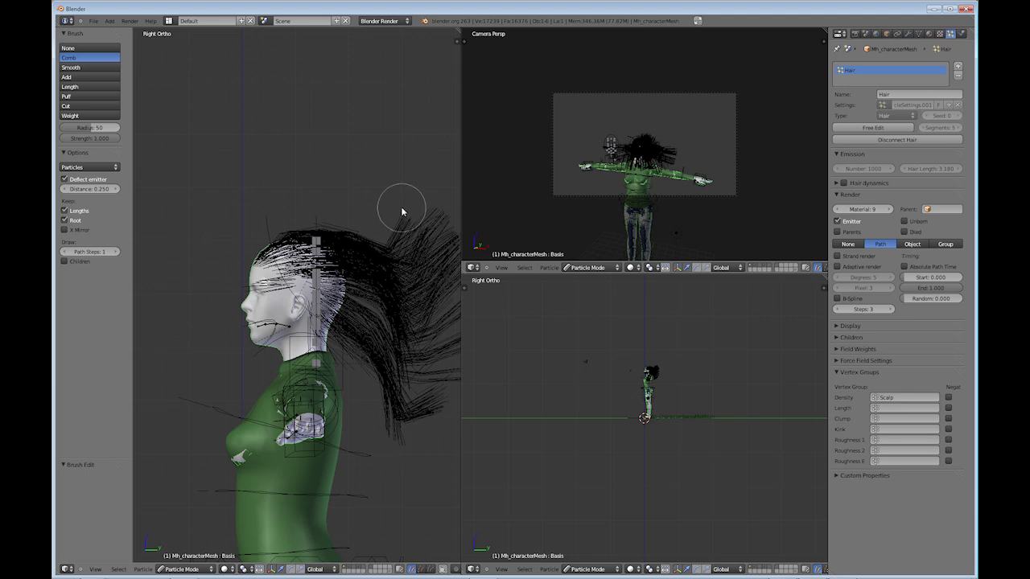
mouse_move(401, 206)
left_mouse_down()
mouse_move(429, 281)
mouse_move(399, 464)
left_mouse_up()
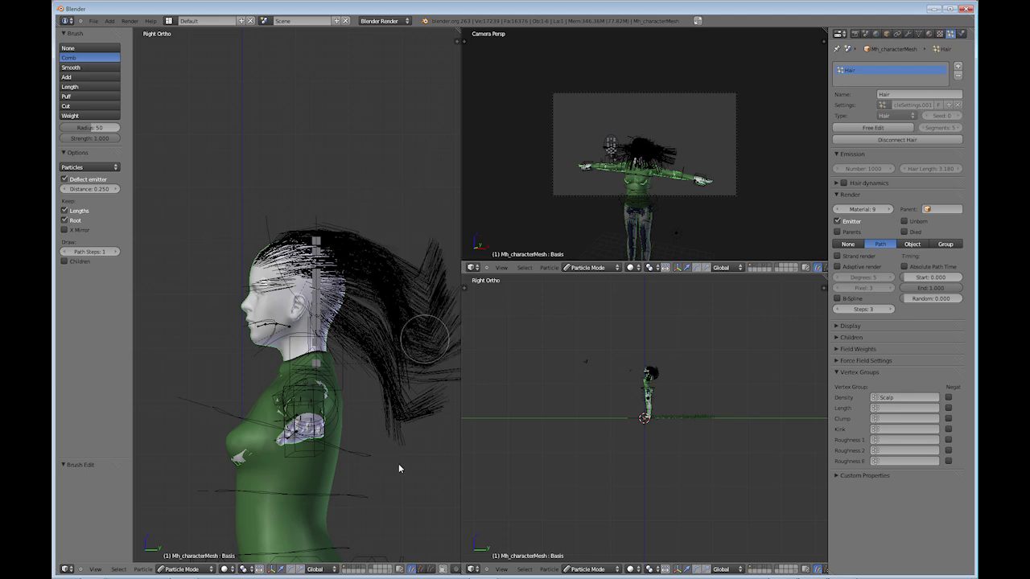
left_click_drag(326, 220, 338, 372)
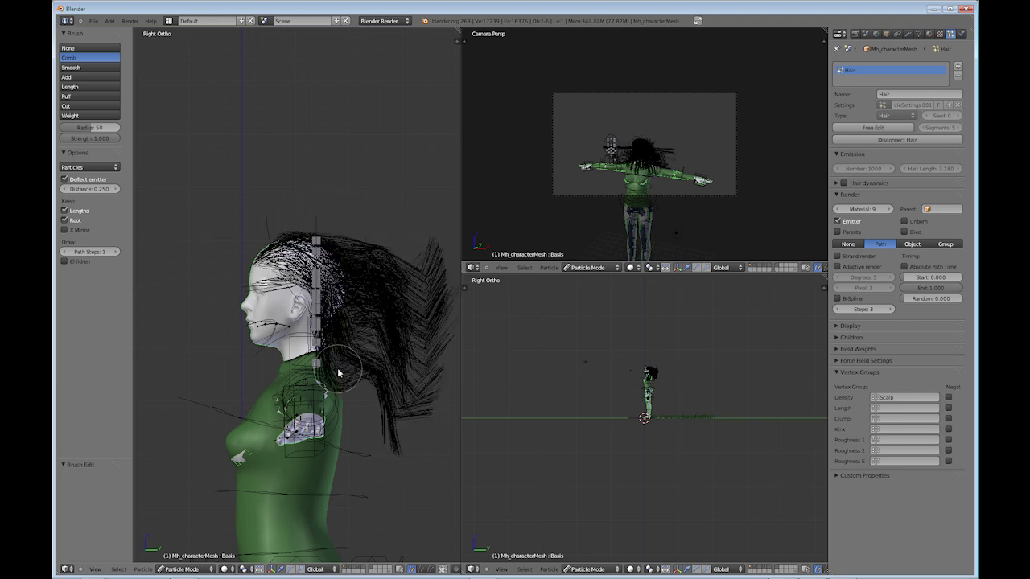
mouse_move(426, 287)
left_mouse_down()
mouse_move(427, 321)
mouse_move(386, 475)
left_mouse_up()
left_click_drag(423, 255, 385, 459)
mouse_move(434, 336)
left_mouse_down()
mouse_move(416, 401)
mouse_move(376, 452)
left_mouse_up()
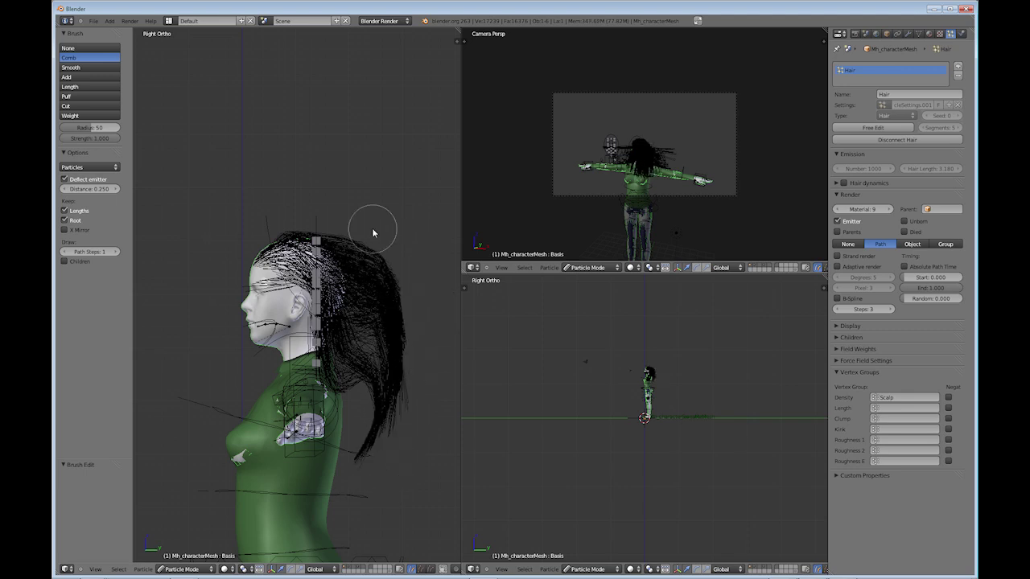
- Comb the hair at the back straight down so that it hangs close along the character's back
left_click_drag(373, 233, 347, 471)
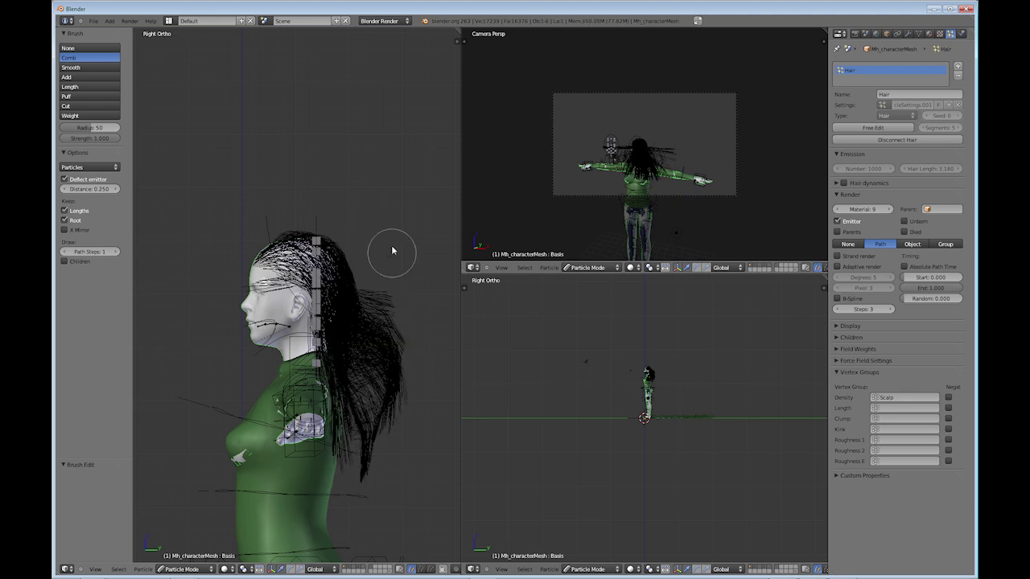
left_click_drag(392, 250, 363, 491)
mouse_move(381, 335)
left_mouse_down()
mouse_move(377, 428)
mouse_move(386, 419)
left_mouse_up()
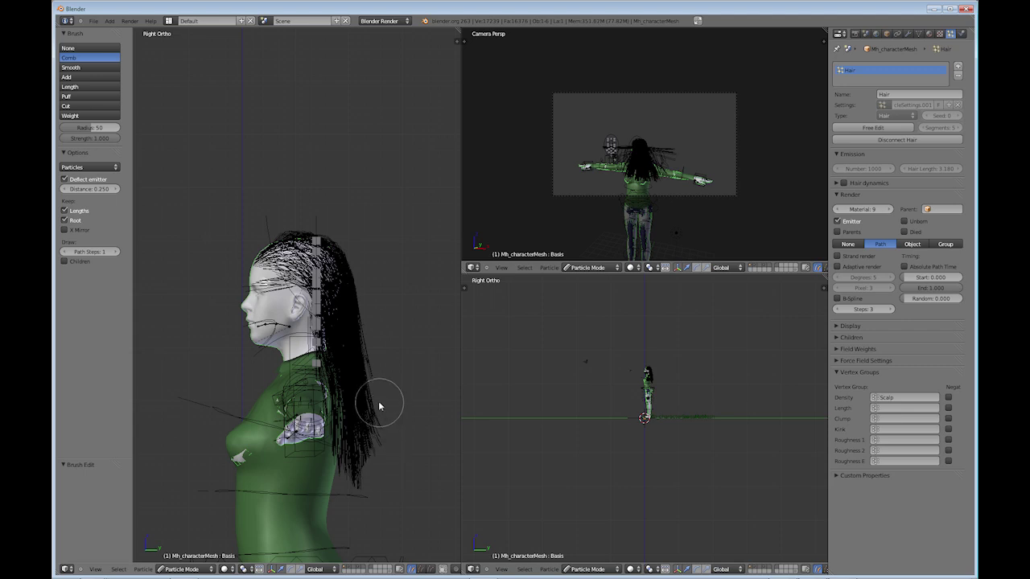
mouse_move(251, 291)
left_mouse_down()
mouse_move(274, 263)
mouse_move(356, 292)
mouse_move(349, 326)
mouse_move(372, 467)
left_mouse_up()
left_click_drag(369, 253, 368, 416)
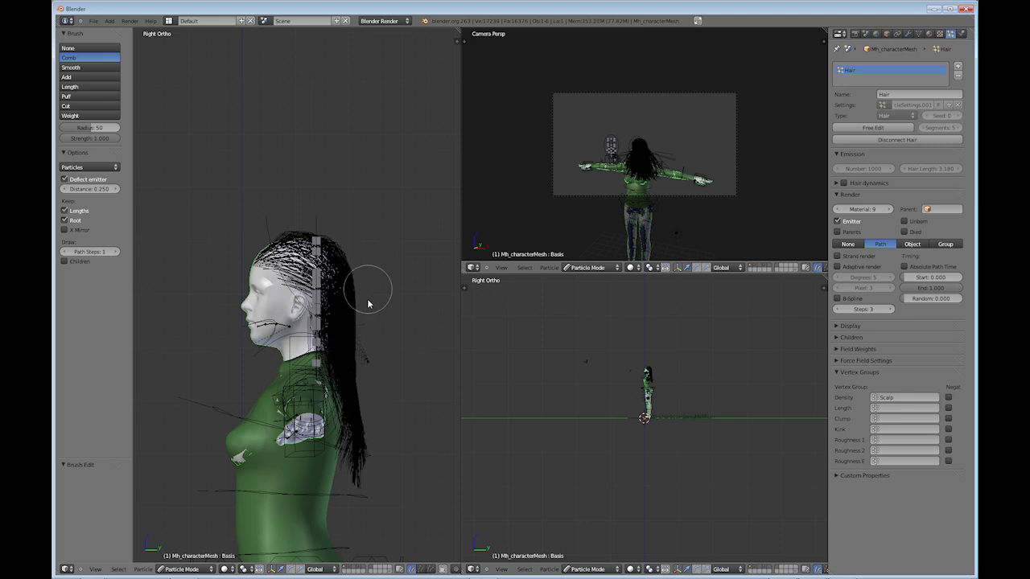
left_click_drag(365, 326, 370, 425)
middle_click_drag(232, 371, 317, 367)
- From the front view, comb the outspread side strands inward and down over the shoulders toward the body's centre
key("KP_1")
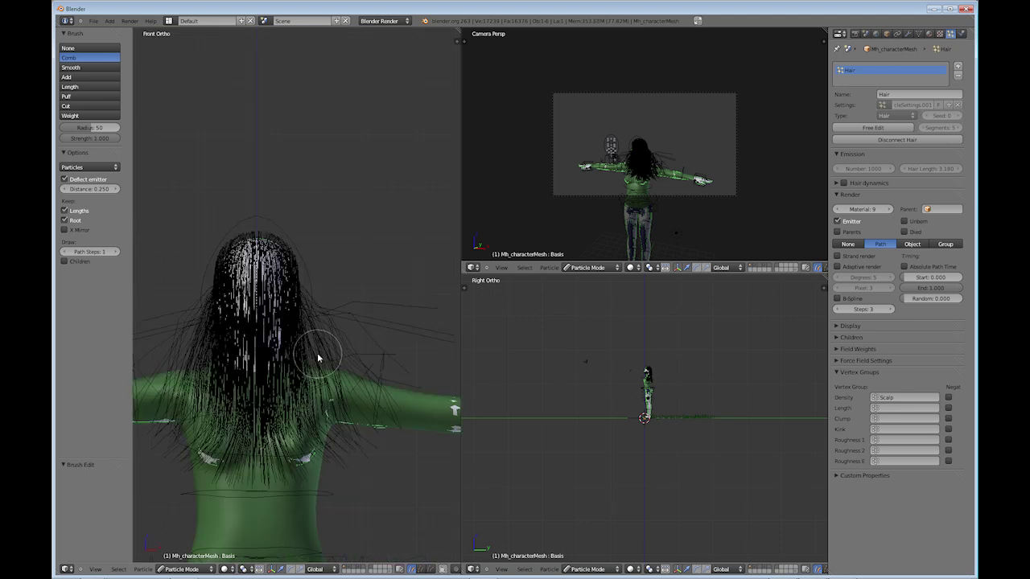
scroll(317, 353, "up", 3)
scroll(316, 365, "down", 5)
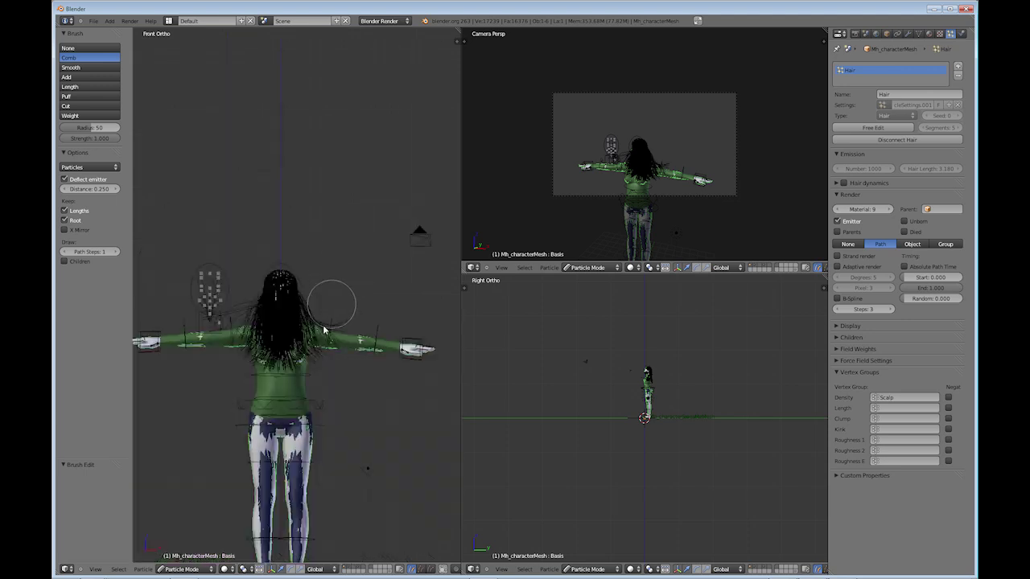
mouse_move(211, 239)
left_mouse_down()
mouse_move(250, 354)
mouse_move(263, 294)
left_mouse_up()
mouse_move(284, 228)
left_mouse_down()
mouse_move(284, 362)
mouse_move(344, 303)
mouse_move(306, 348)
mouse_move(197, 304)
mouse_move(260, 345)
mouse_move(262, 320)
mouse_move(234, 367)
left_mouse_up()
left_click(234, 363)
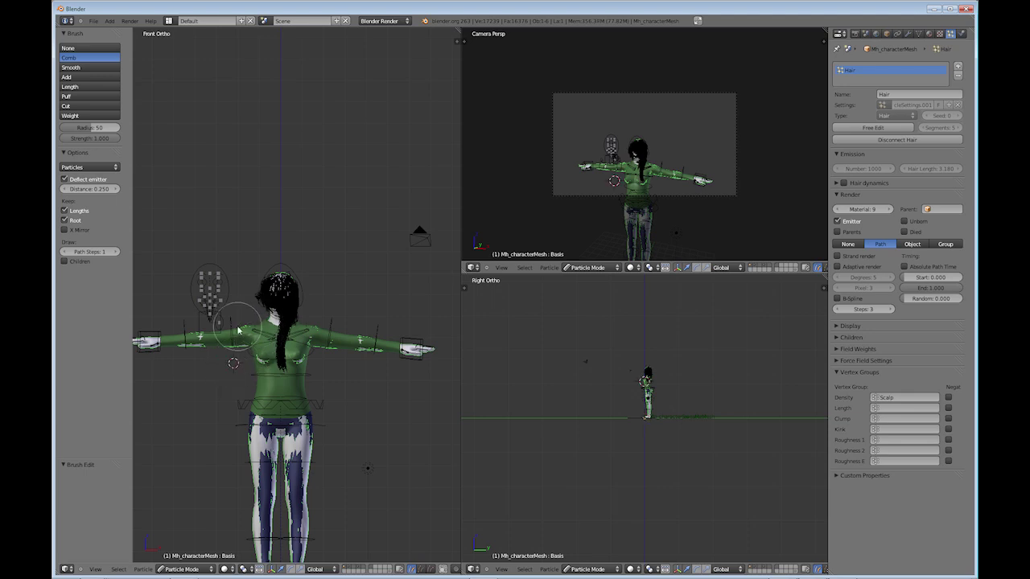
left_click_drag(261, 301, 276, 383)
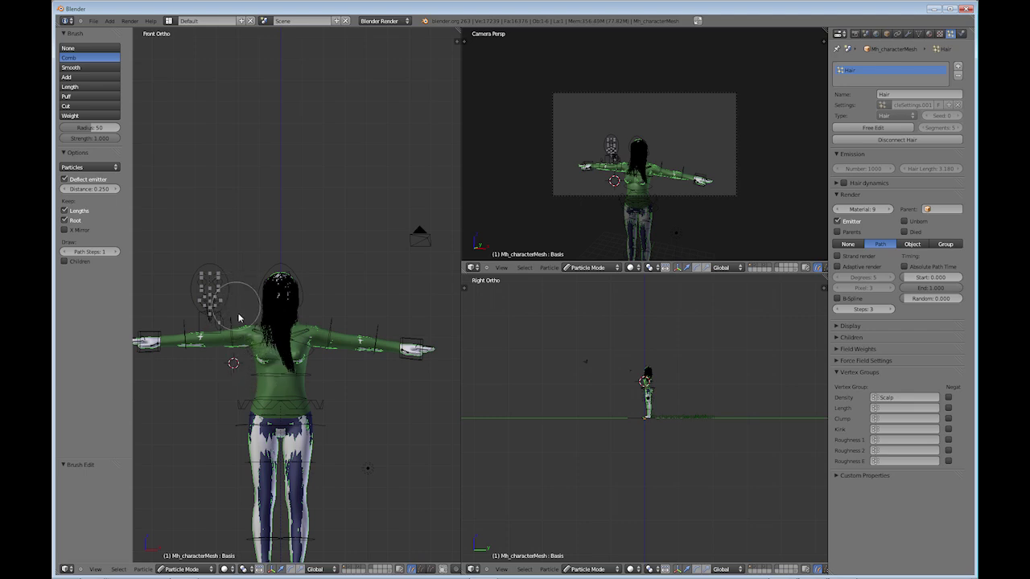
left_click_drag(238, 313, 257, 344)
- Limit hair editing to visible strands and comb the hair around the face and the side of the head
mouse_move(397, 576)
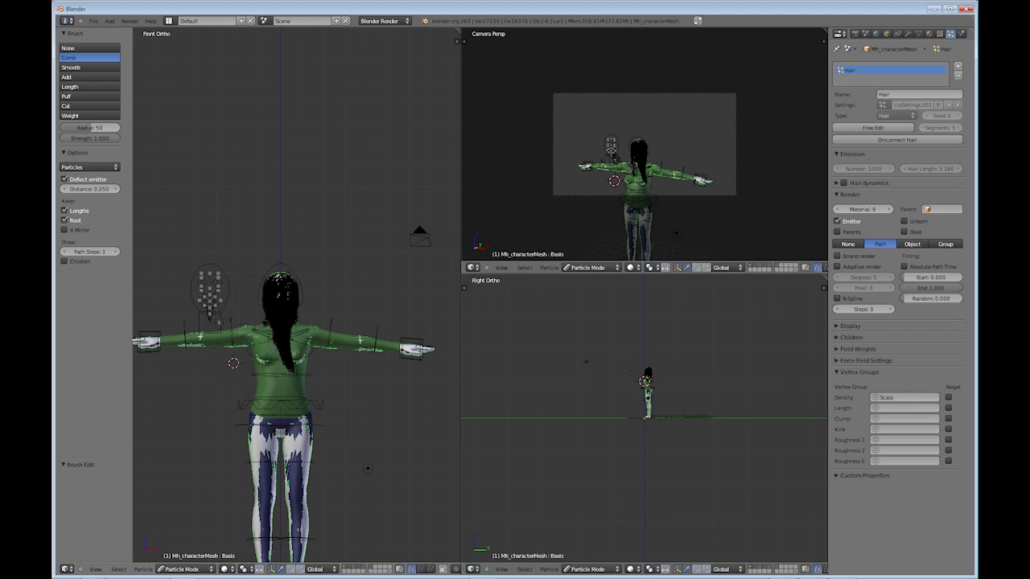
left_click(441, 568)
scroll(354, 483, "up", 5)
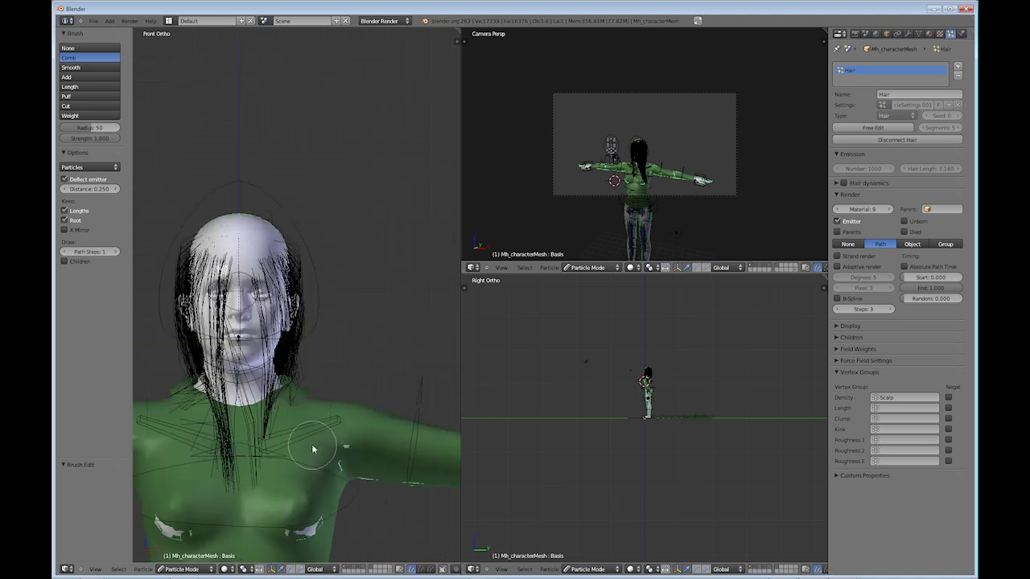
left_click_drag(301, 216, 287, 346)
middle_click_drag(365, 296, 334, 322)
left_click_drag(241, 310, 342, 322)
mouse_move(191, 314)
left_mouse_down()
mouse_move(198, 263)
mouse_move(273, 257)
mouse_move(187, 273)
mouse_move(257, 298)
mouse_move(286, 295)
mouse_move(329, 322)
mouse_move(345, 368)
left_mouse_up()
mouse_move(193, 410)
middle_mouse_down()
mouse_move(268, 414)
mouse_move(386, 292)
mouse_move(292, 369)
middle_mouse_up()
mouse_move(292, 368)
left_mouse_down()
mouse_move(297, 404)
mouse_move(282, 414)
mouse_move(331, 372)
left_mouse_up()
mouse_move(331, 373)
middle_mouse_down()
mouse_move(319, 380)
mouse_move(370, 326)
mouse_move(410, 395)
mouse_move(284, 372)
mouse_move(305, 283)
mouse_move(341, 296)
mouse_move(372, 282)
mouse_move(349, 333)
mouse_move(354, 318)
middle_mouse_up()
mouse_move(331, 336)
left_mouse_down()
mouse_move(310, 342)
mouse_move(321, 418)
mouse_move(304, 420)
left_mouse_up()
middle_click_drag(304, 422, 282, 344)
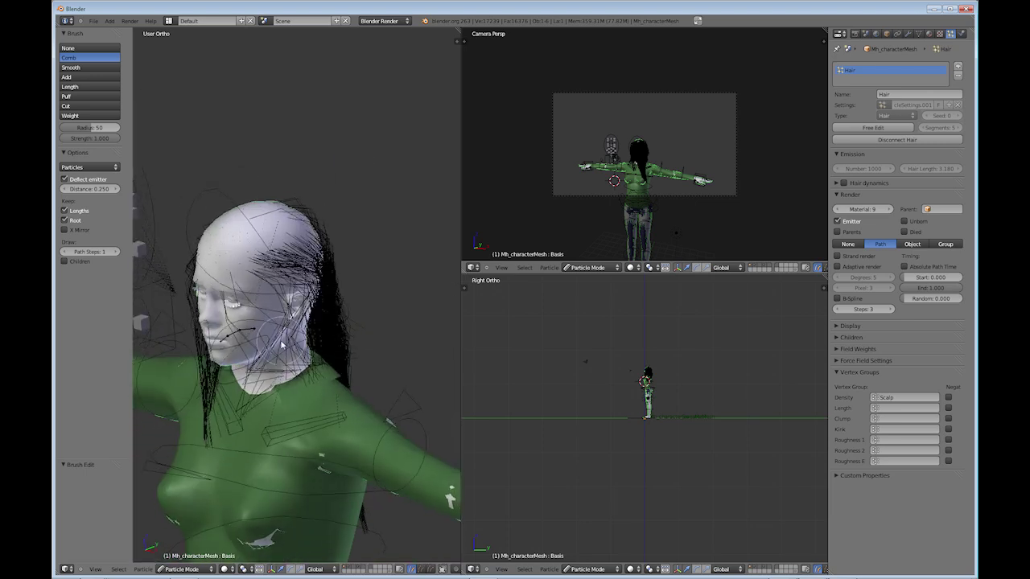
- Render the camera view to examine the combed hair around the face, and return to the 3D view
key("F12")
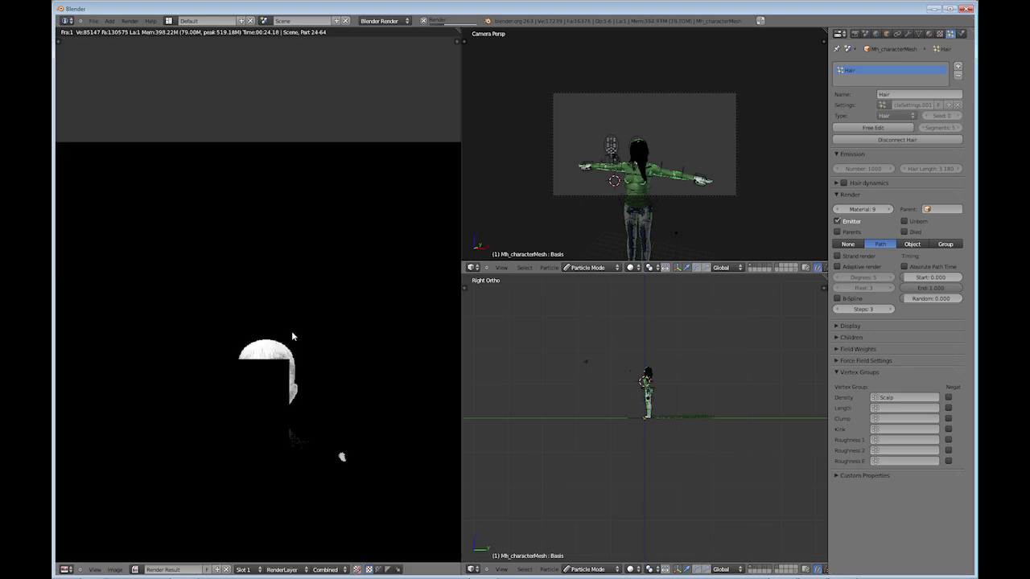
mouse_move(558, 572)
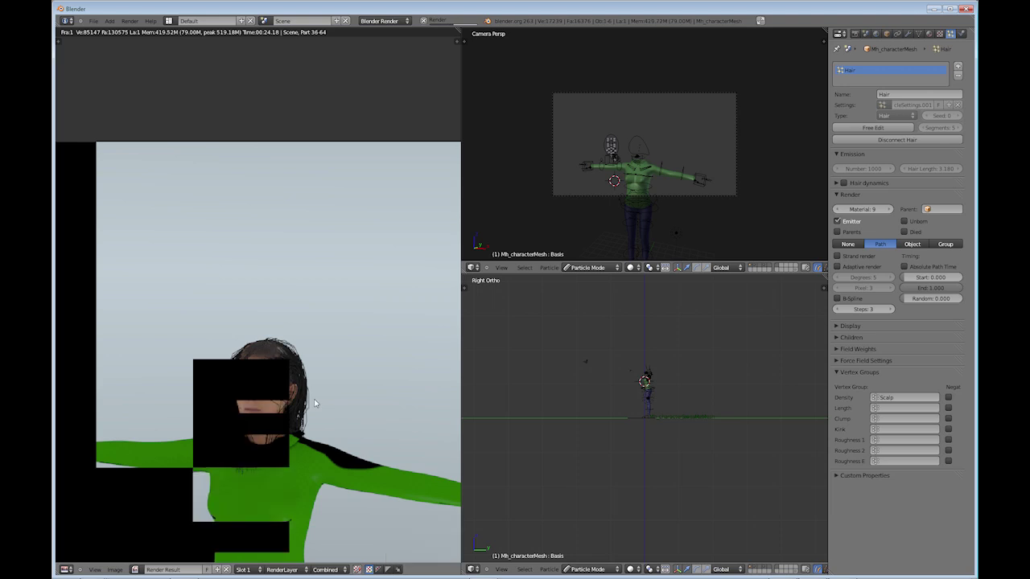
scroll(314, 402, "up", 1)
scroll(314, 404, "up", 1)
middle_click_drag(313, 404, 297, 302)
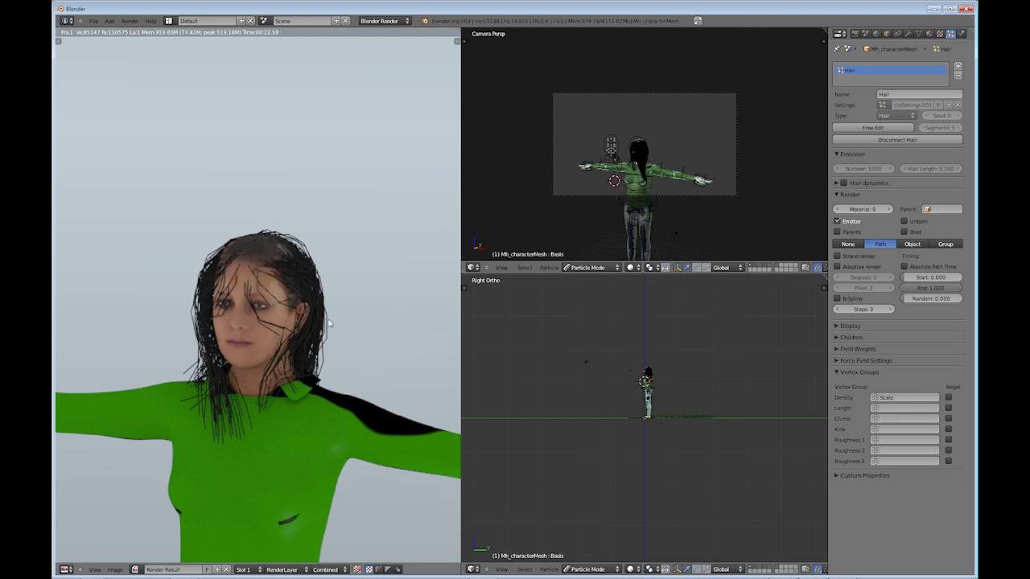
key("Escape")
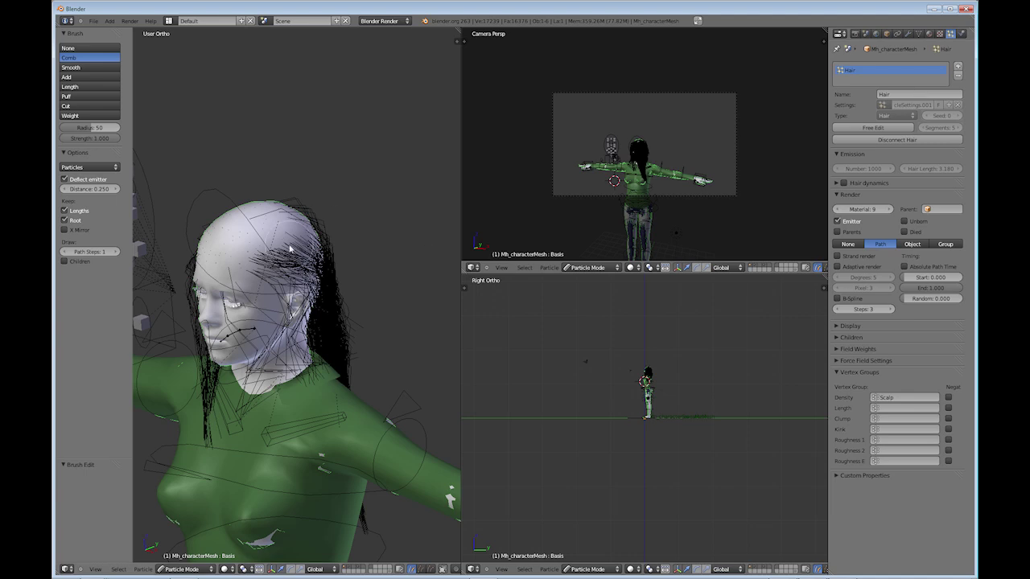
- Give the hair Interpolated children with a render amount of 37 and a seed of 75
key("t")
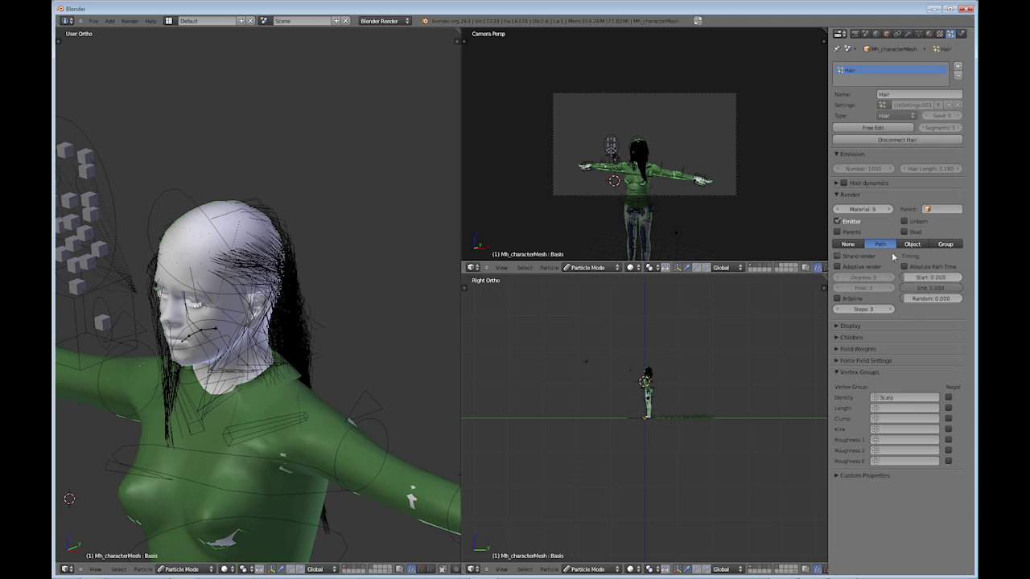
left_click(838, 338)
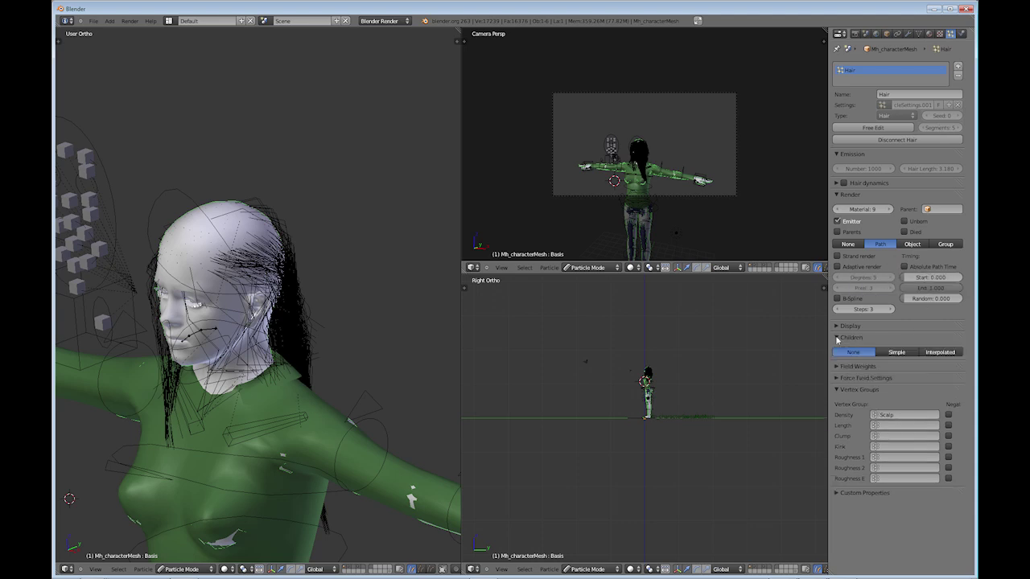
left_click(941, 354)
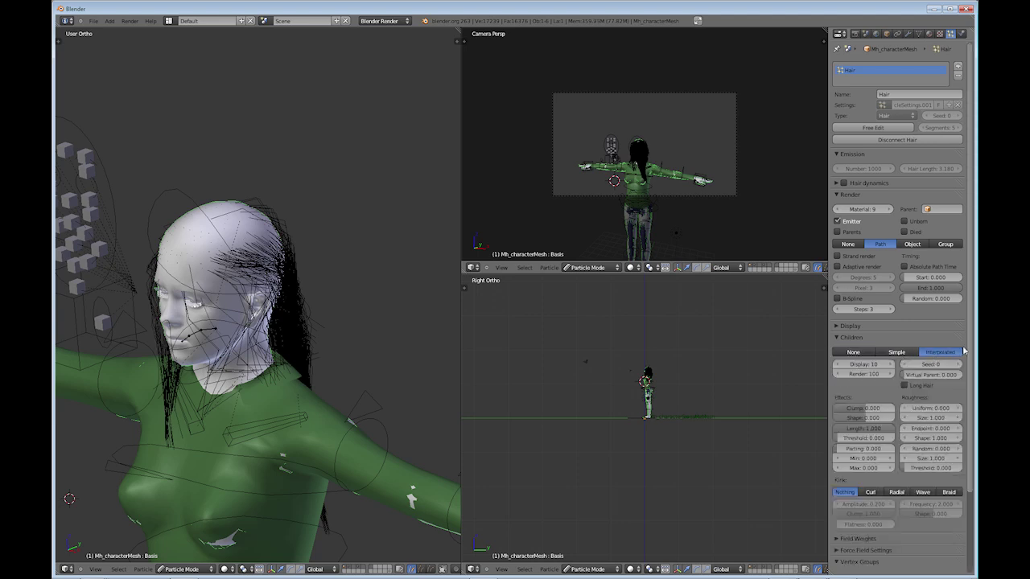
scroll(966, 382, "down", 2)
scroll(965, 381, "down", 1)
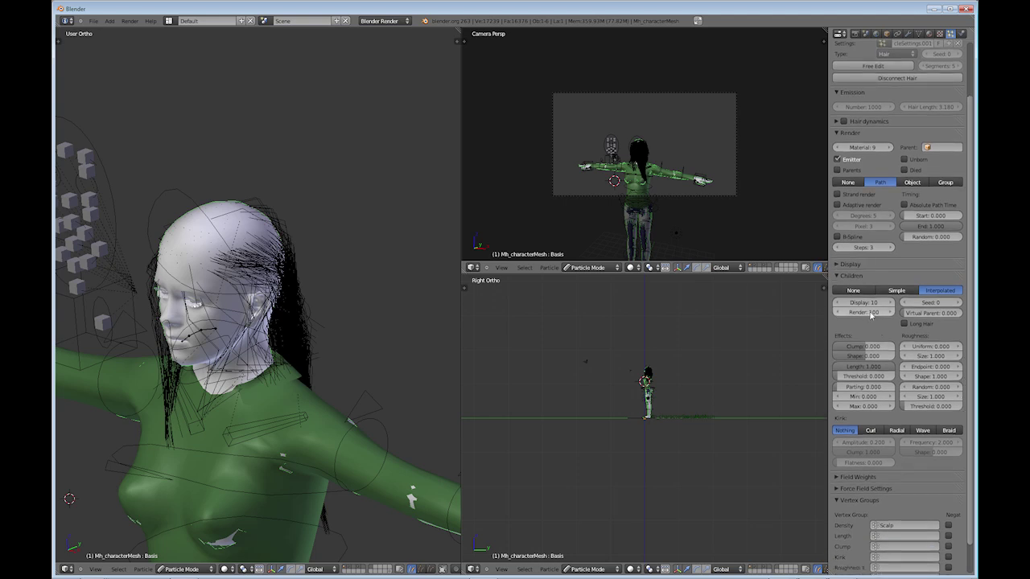
left_click_drag(887, 315, 848, 315)
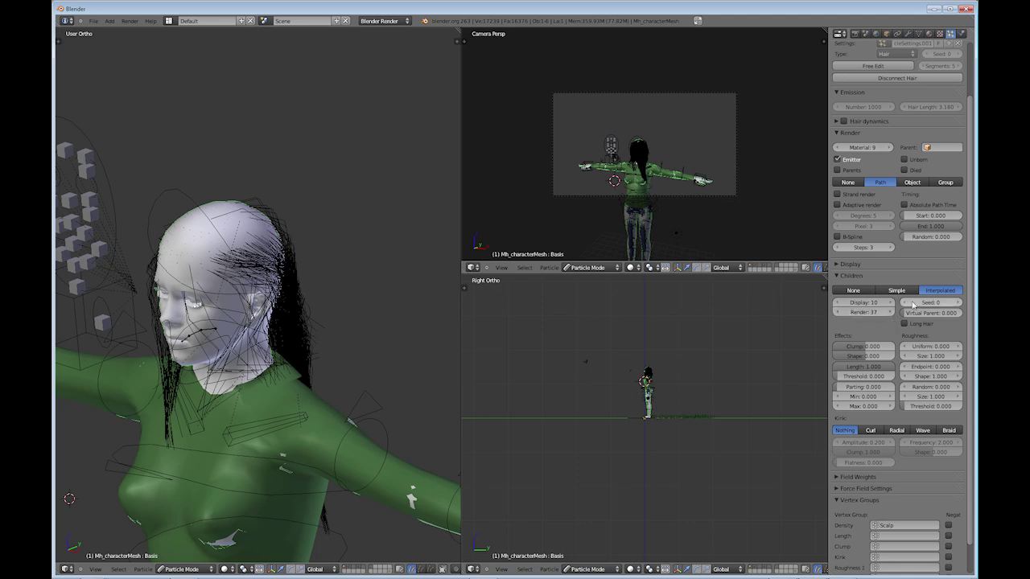
left_click_drag(912, 303, 953, 305)
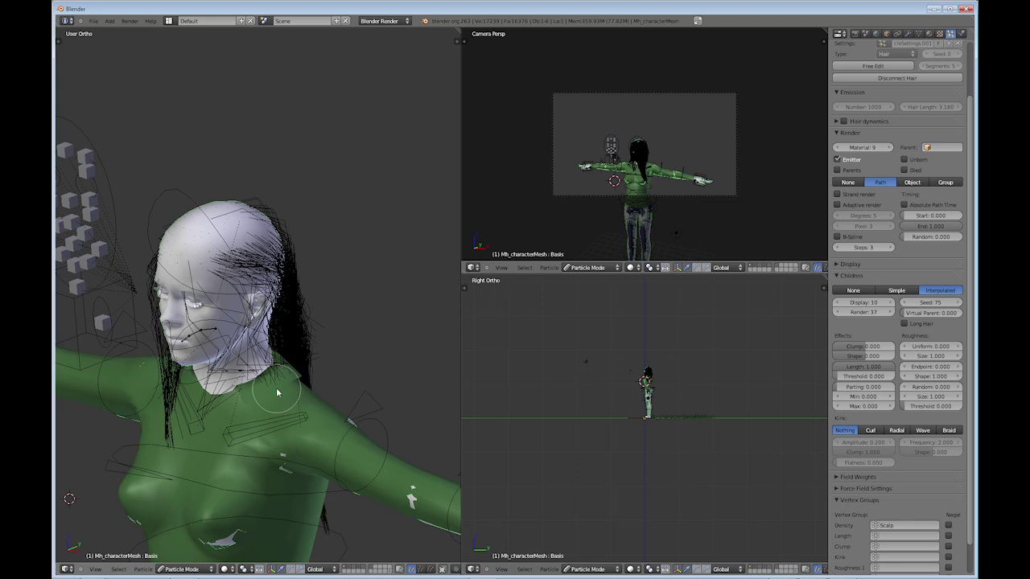
- Render the camera view to examine the fuller hair with the interpolated children
key("F12")
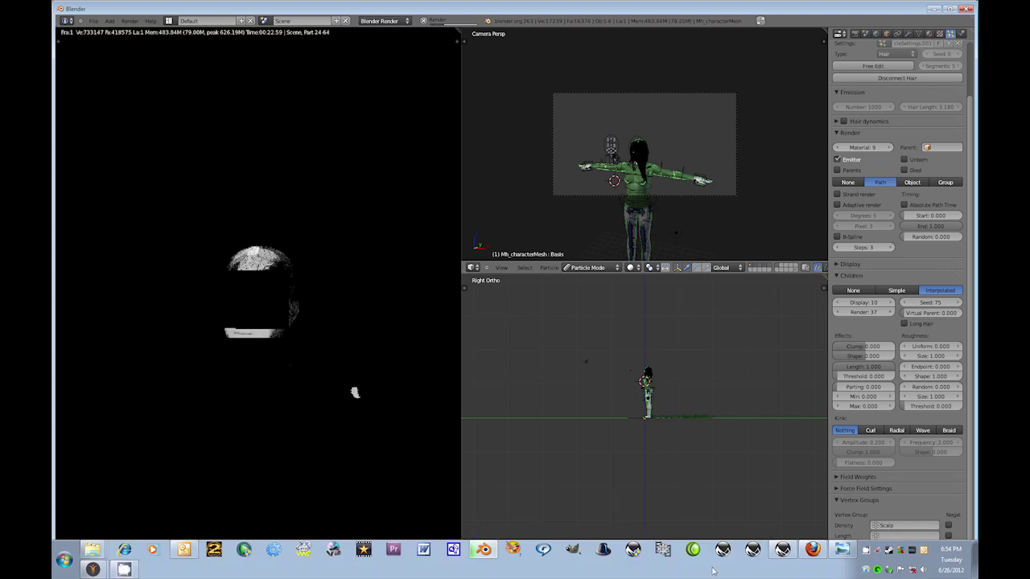
left_click(779, 545)
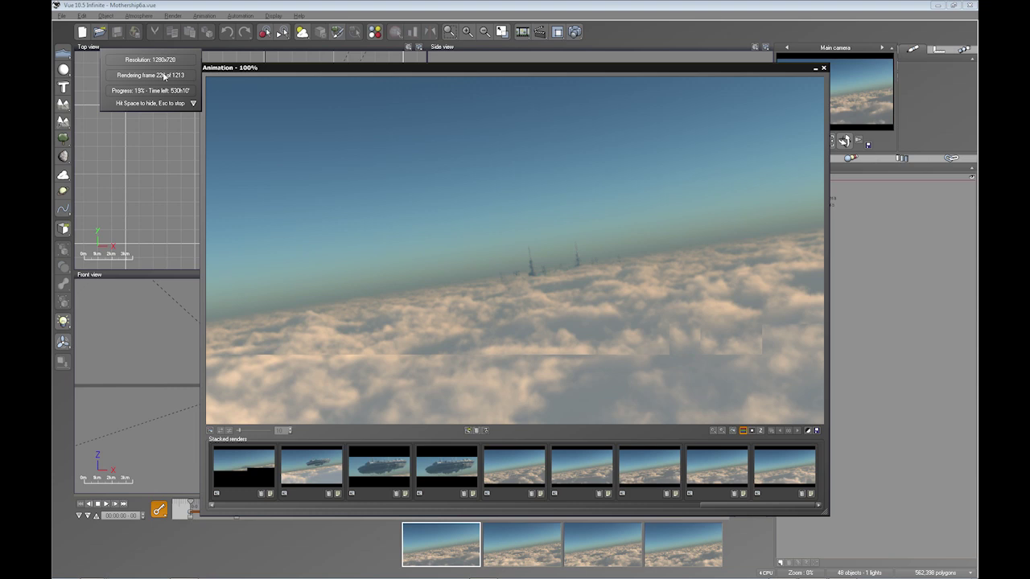
left_click(937, 7)
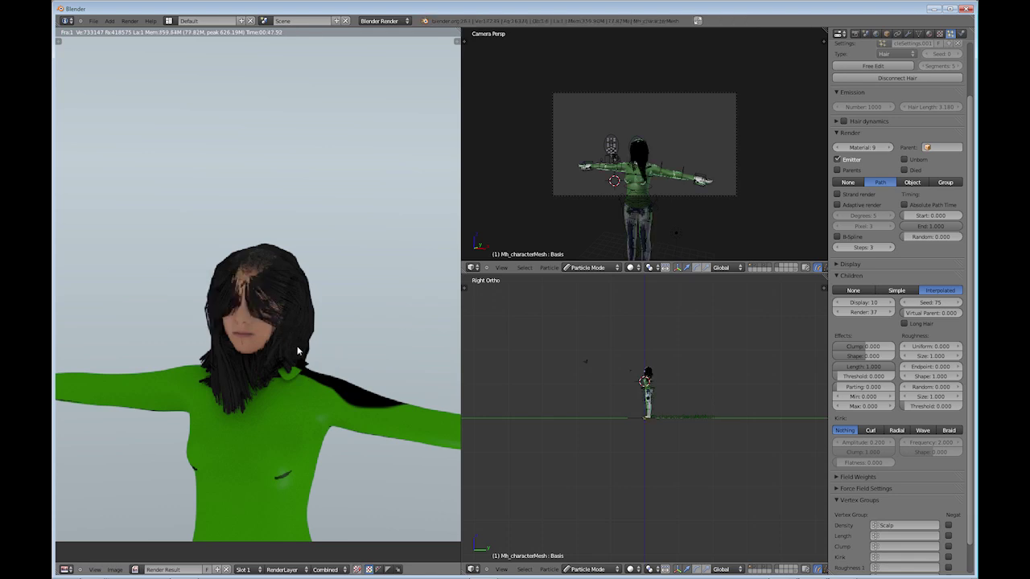
scroll(314, 348, "up", 1)
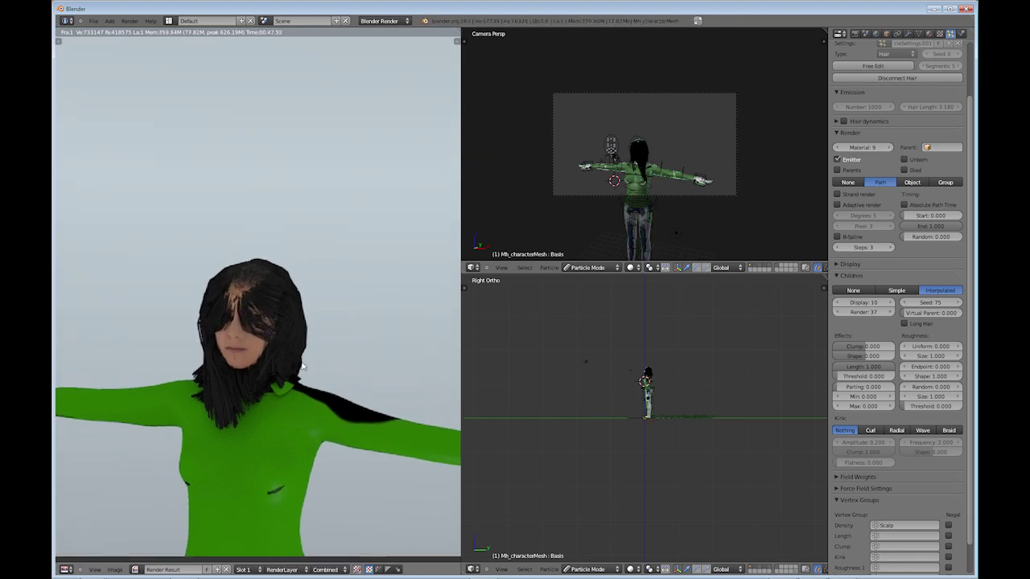
- Examine the fuller rendered hair around the face up close, and return to the 3D view
scroll(302, 366, "up", 2)
scroll(301, 359, "down", 1)
scroll(301, 388, "up", 3)
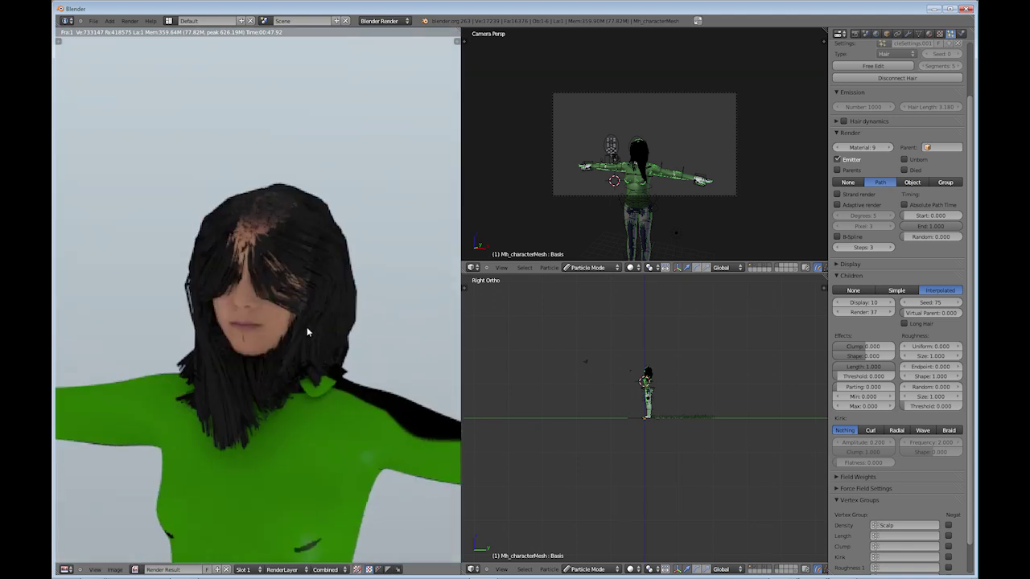
scroll(308, 332, "down", 1)
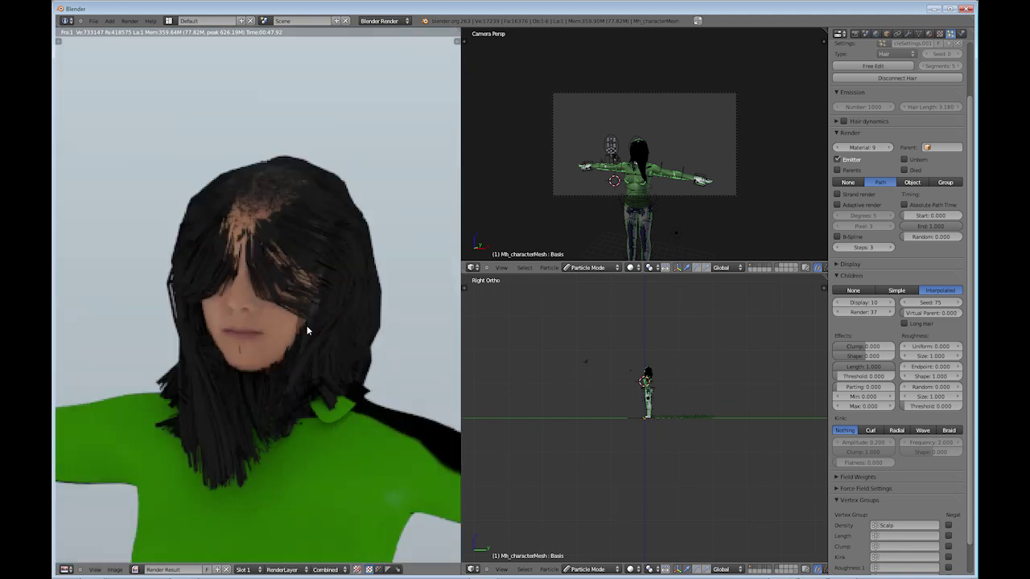
key("Escape")
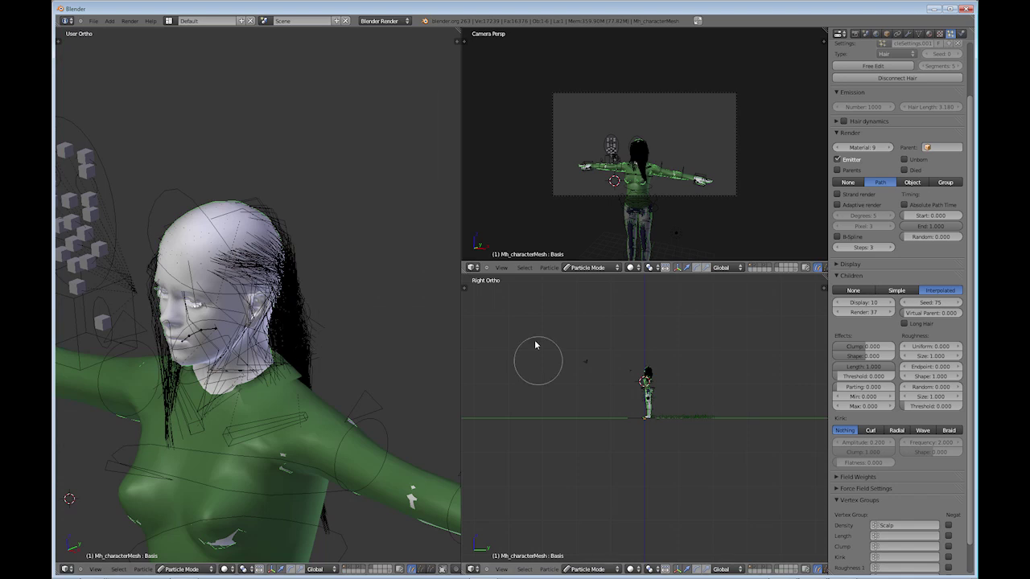
- Add a new texture named HairTexture to the Hair material and set its type to Blend
left_click(930, 33)
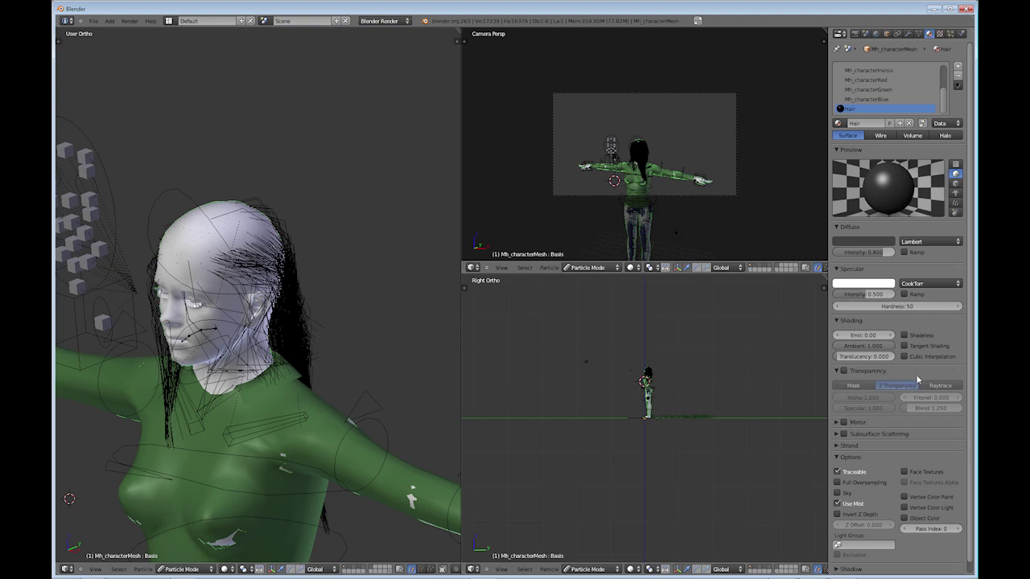
left_click(939, 33)
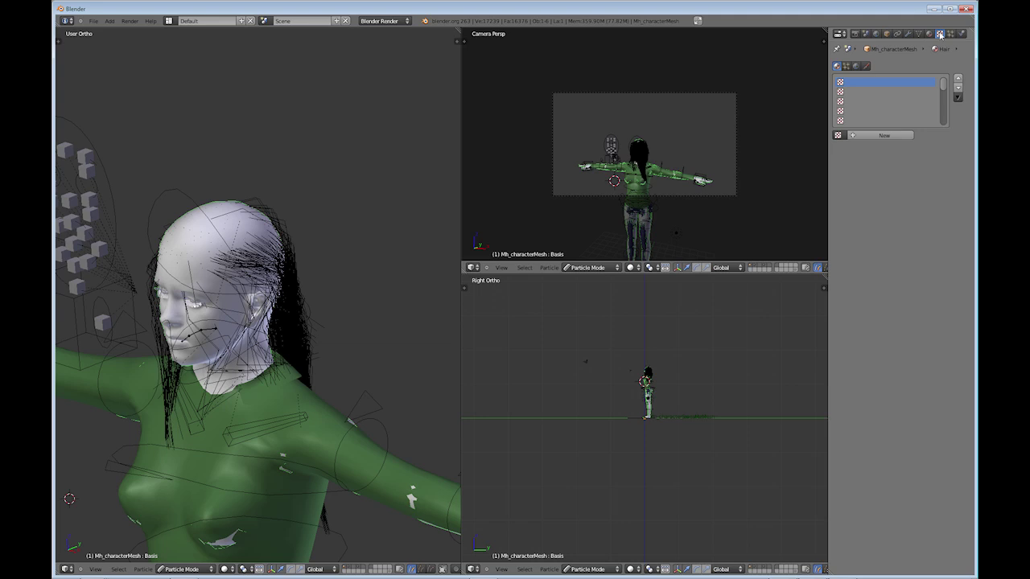
left_click(866, 136)
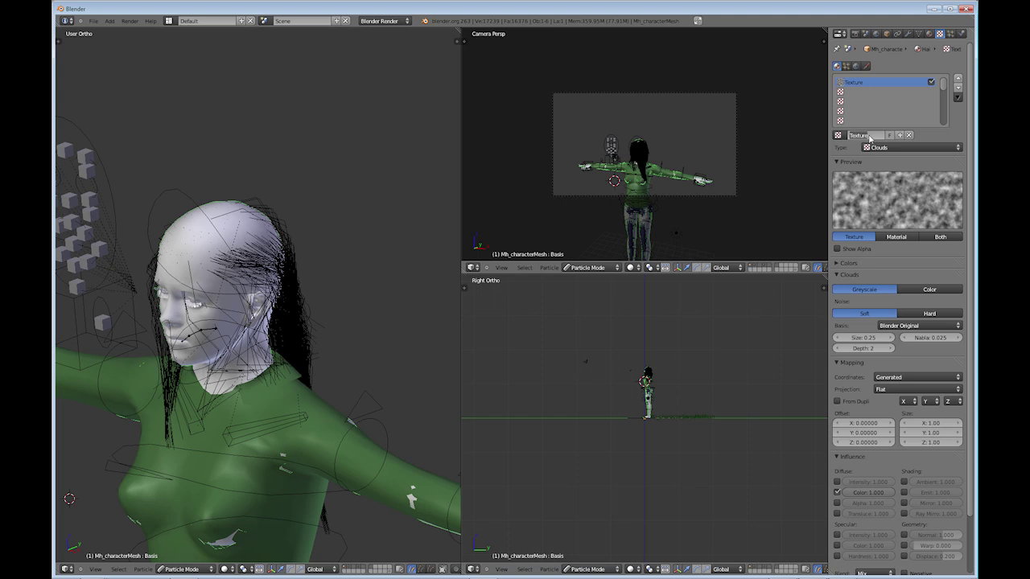
left_click(869, 138)
type("HairTexture")
key("Return")
left_click(887, 148)
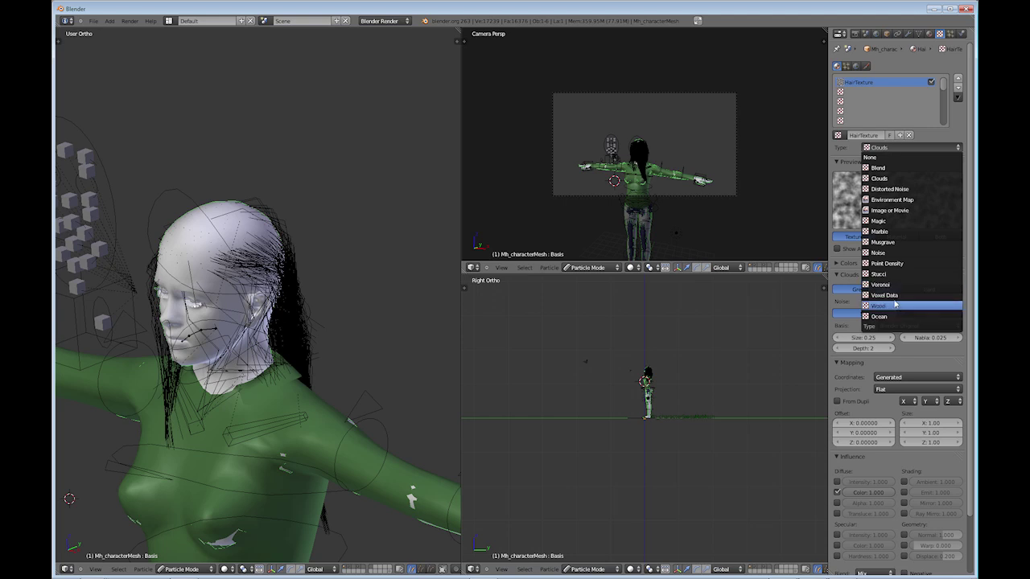
left_click(883, 173)
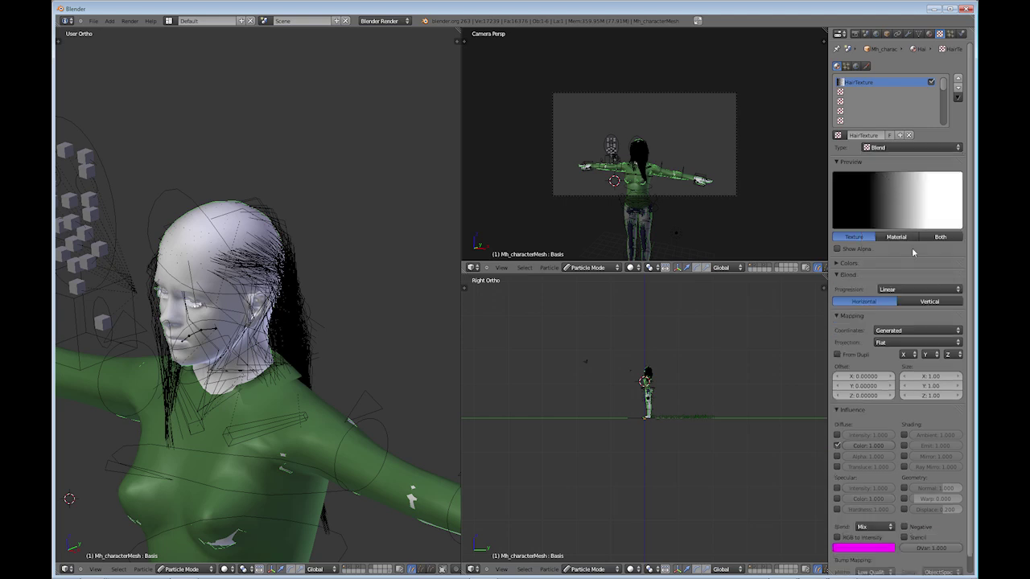
- Enable a color ramp on HairTexture and shift its black stop to position 0.181
left_click(840, 264)
left_click(837, 277)
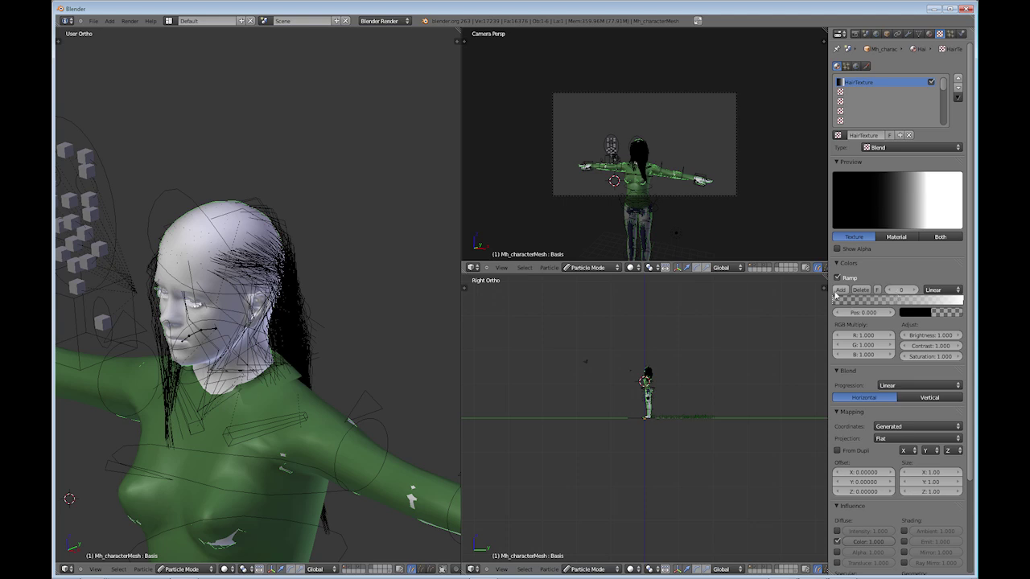
left_click(917, 314)
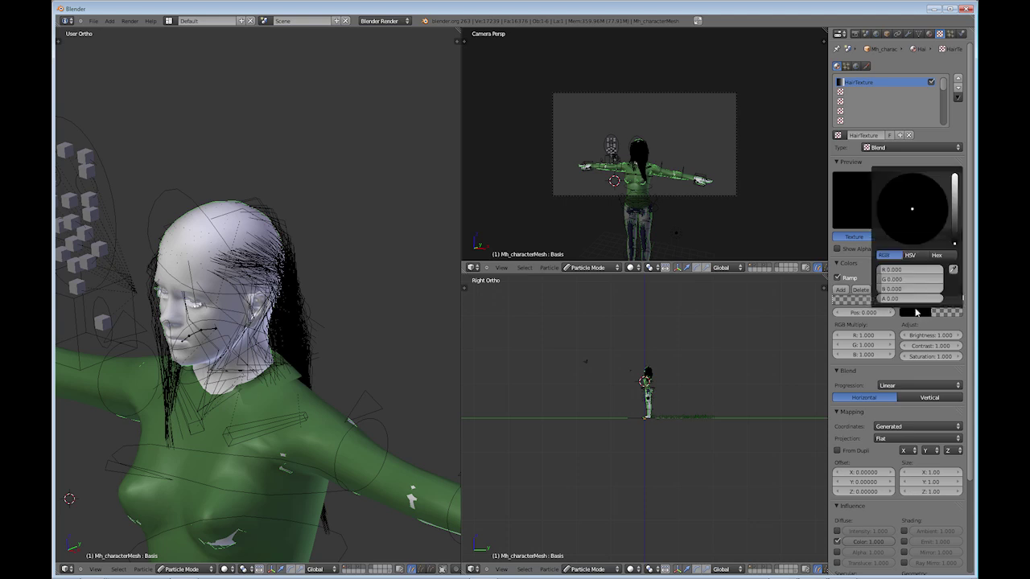
left_click_drag(883, 300, 890, 299)
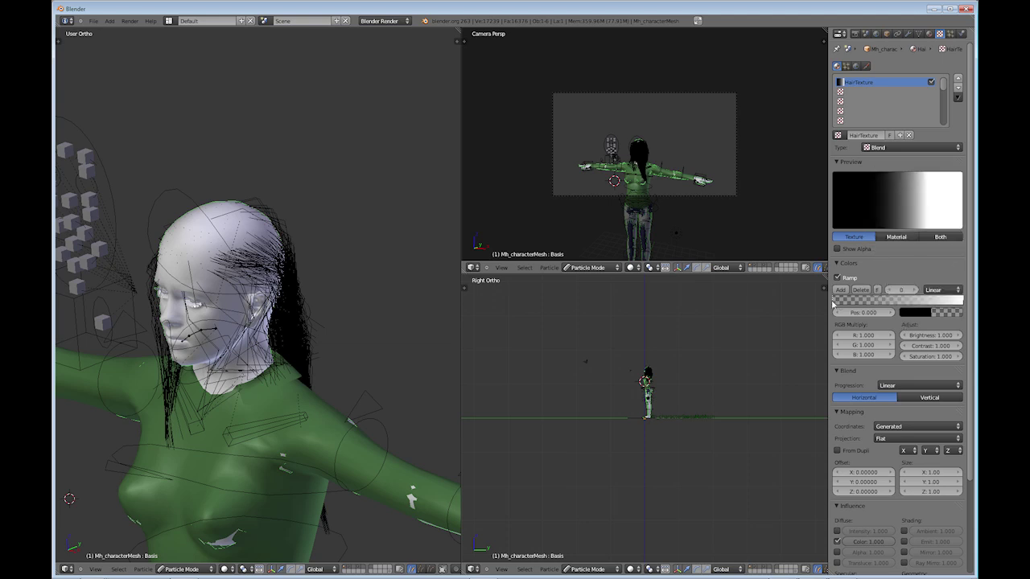
left_click_drag(834, 303, 858, 303)
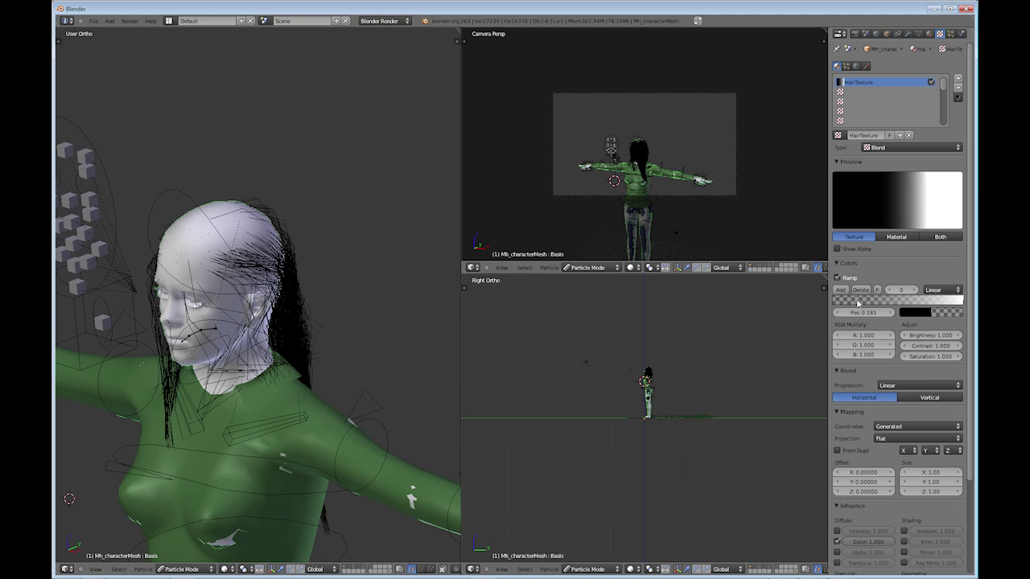
- Add a semi-transparent grey stop to the HairTexture color ramp and reduce its alpha
left_click(845, 290)
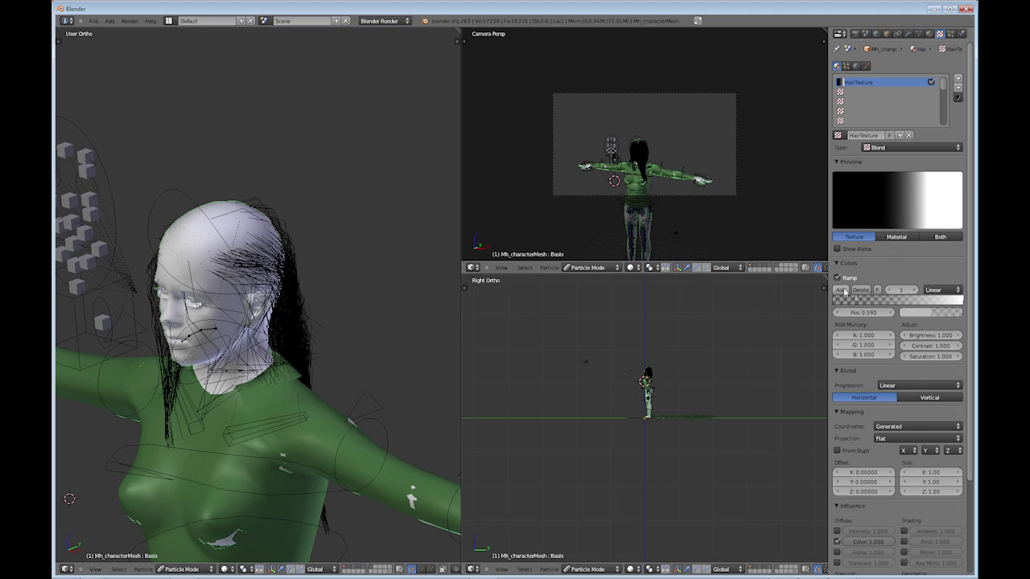
left_click(912, 311)
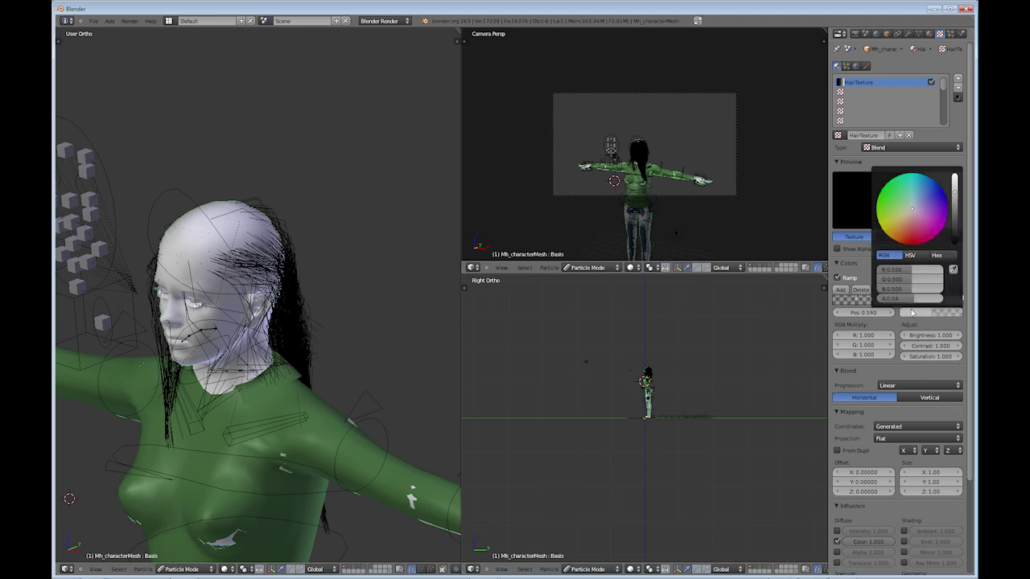
left_click_drag(912, 299, 889, 302)
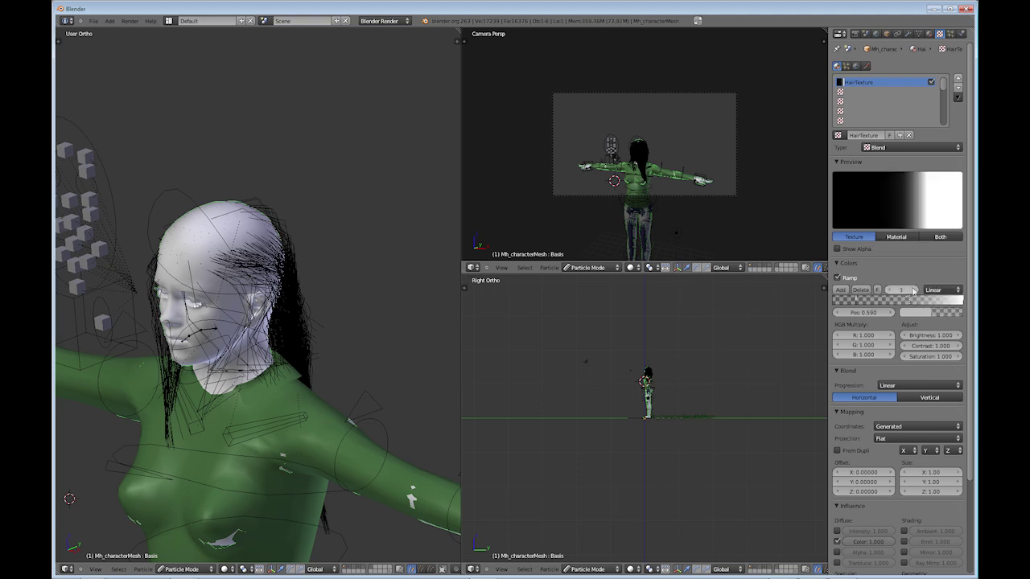
left_click(915, 290)
left_click(915, 290)
left_click(917, 312)
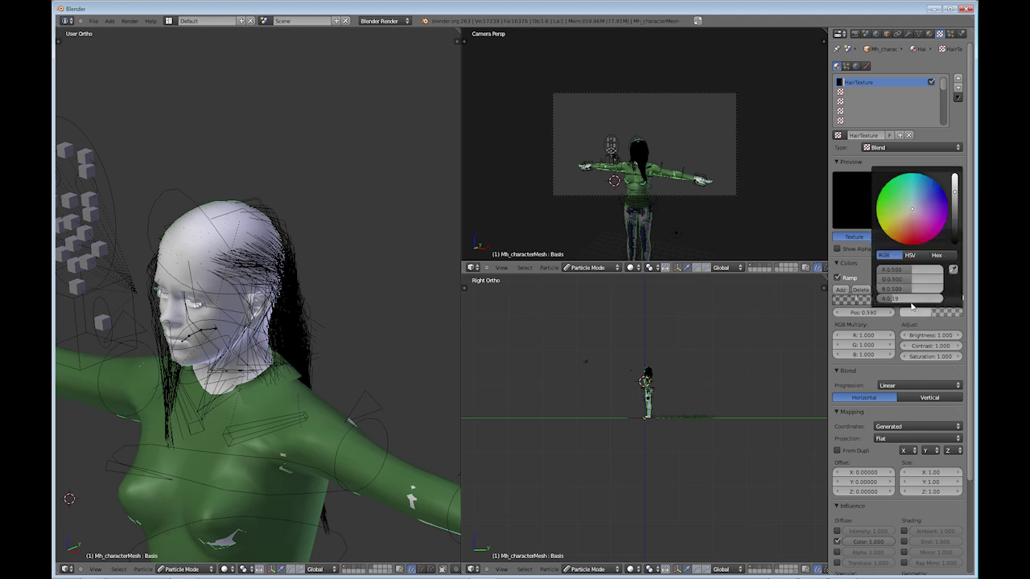
left_click_drag(892, 301, 904, 301)
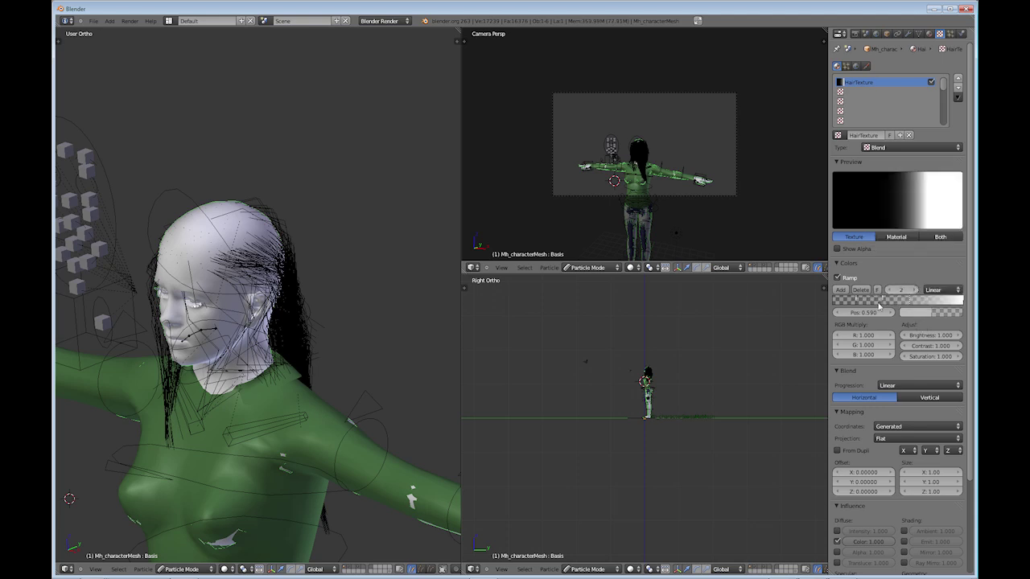
- Move the ramp's black stop to about 0.317 and stop 2, the grey one, to about 0.351
left_click(890, 290)
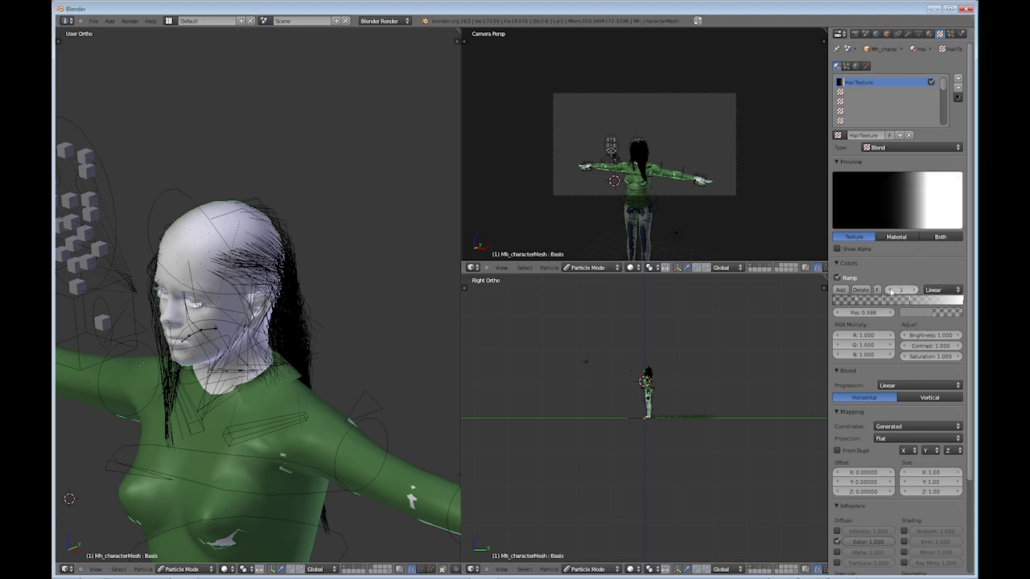
left_click(890, 290)
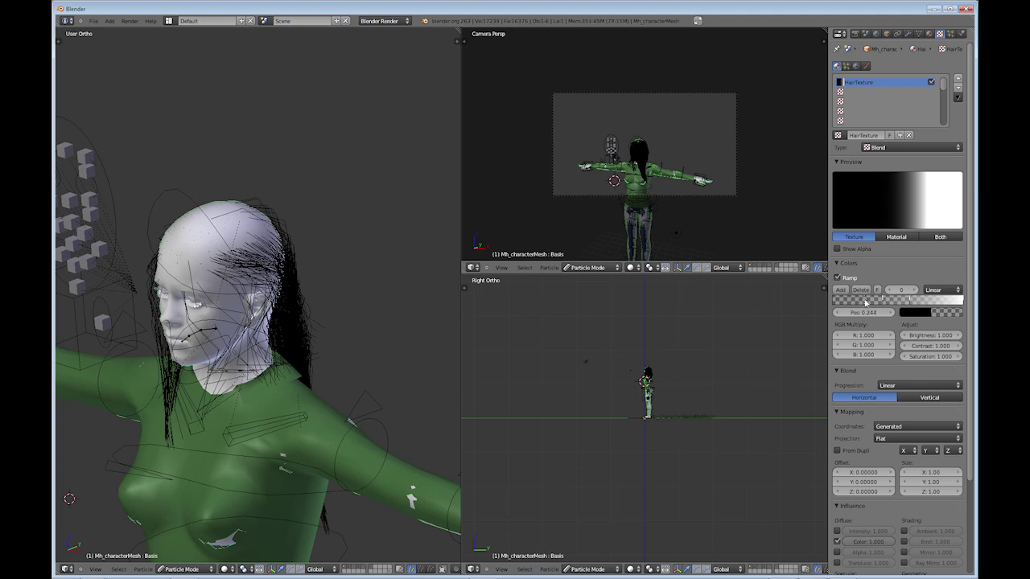
left_click(877, 301)
left_click_drag(909, 302, 880, 304)
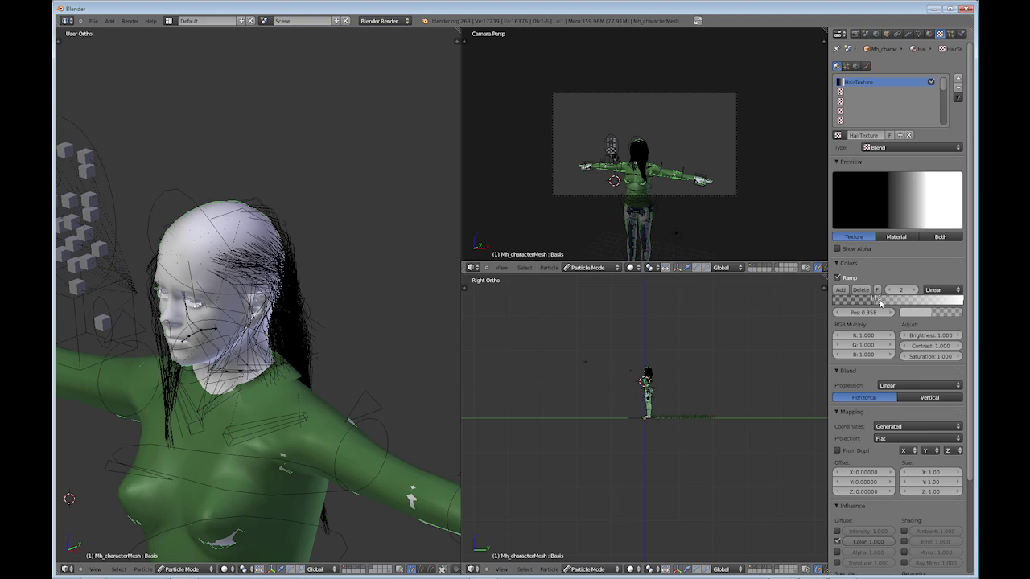
left_click_drag(880, 303, 875, 304)
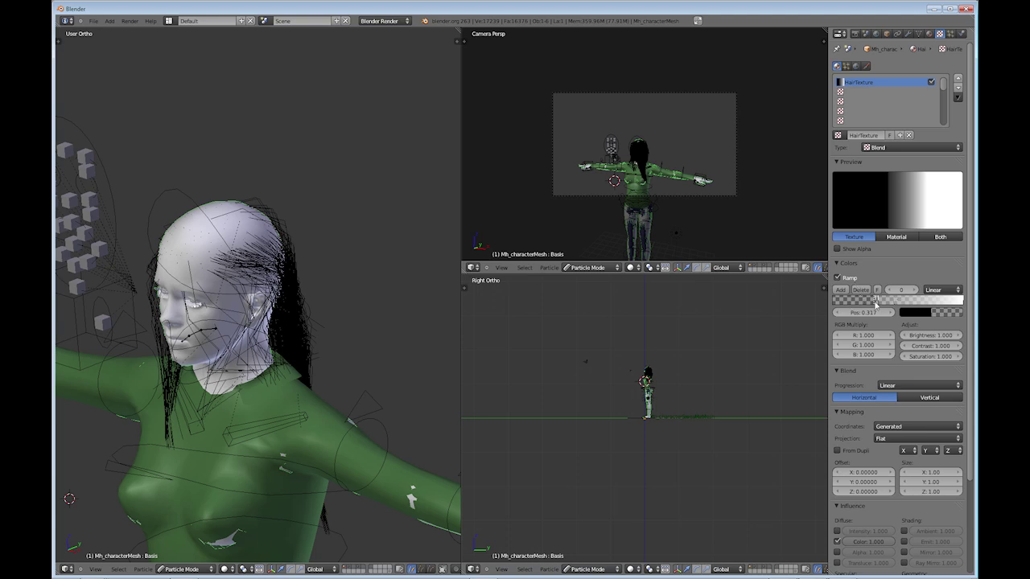
left_click(876, 303)
left_click_drag(876, 304, 875, 304)
left_click(878, 304)
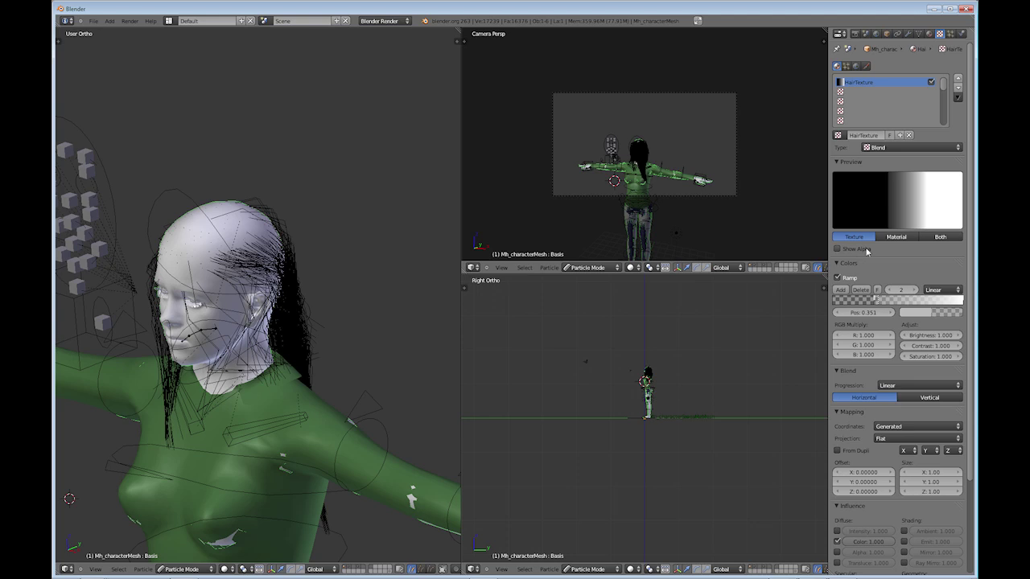
- Preview both the texture and the material, with hair strands as the preview shape
left_click(939, 236)
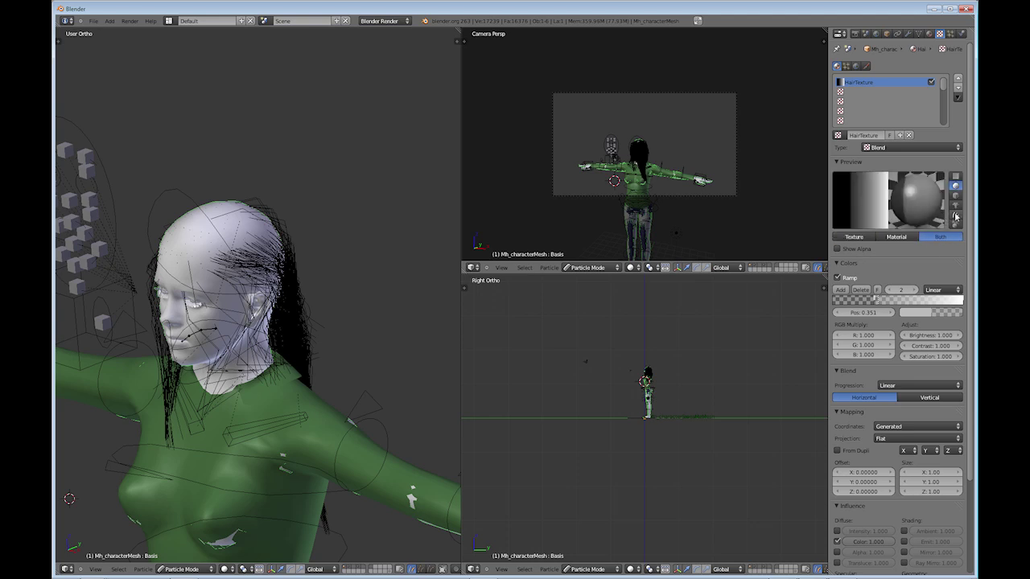
left_click(955, 217)
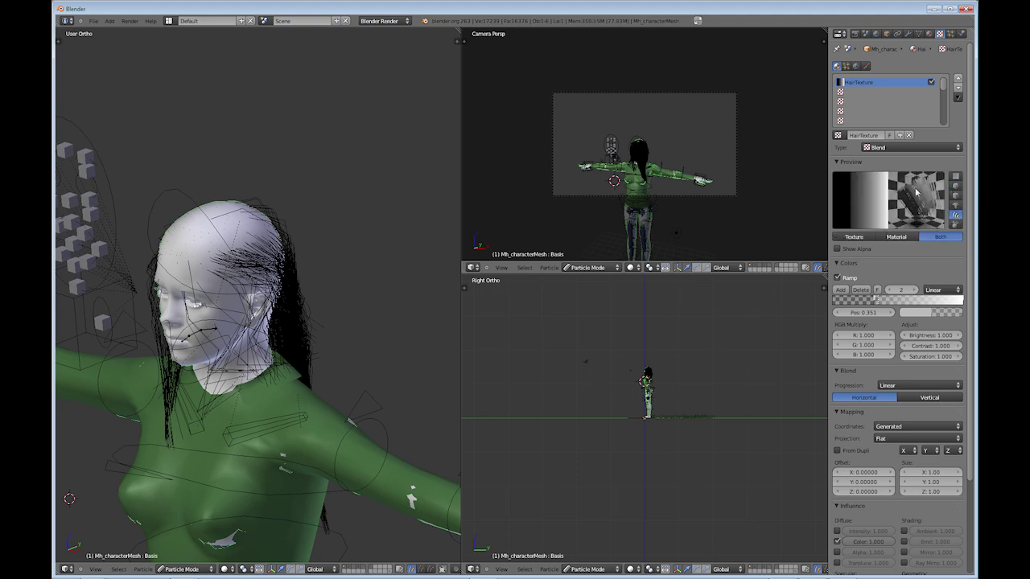
left_click(838, 249)
left_click(838, 250)
- Enable Z Transparency on the Hair material with Fresnel 0.720 and Blend 2.793, and start a render of the camera view
left_click(928, 33)
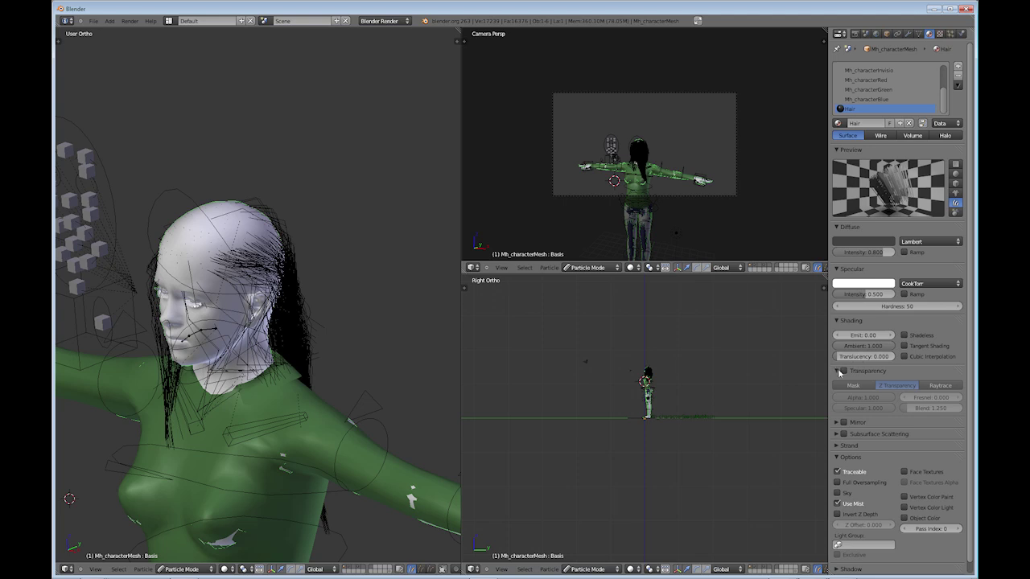
left_click(842, 371)
mouse_move(910, 398)
left_mouse_down()
mouse_move(940, 399)
mouse_move(921, 408)
mouse_move(940, 409)
left_mouse_up()
left_click(884, 387)
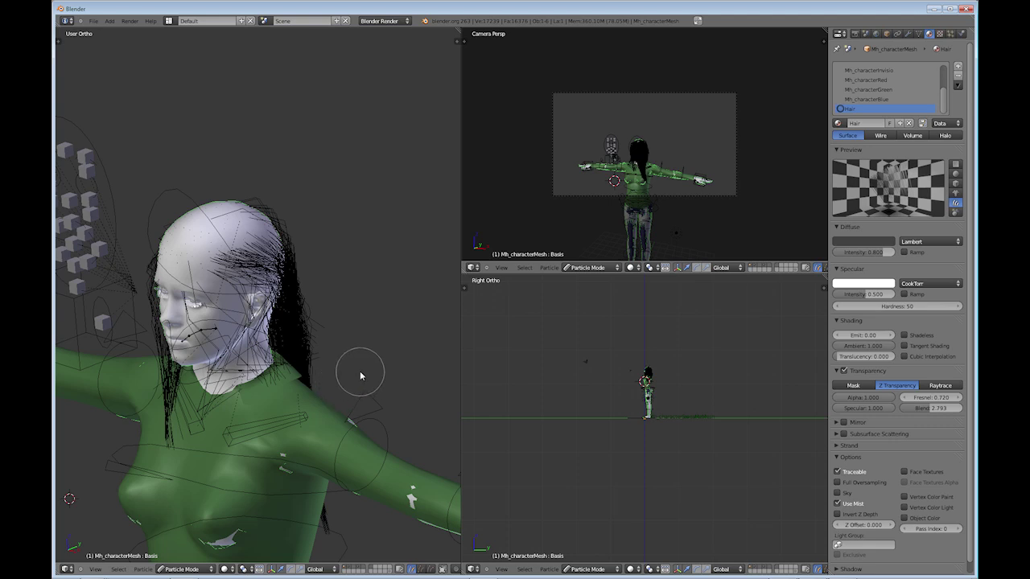
key("F12")
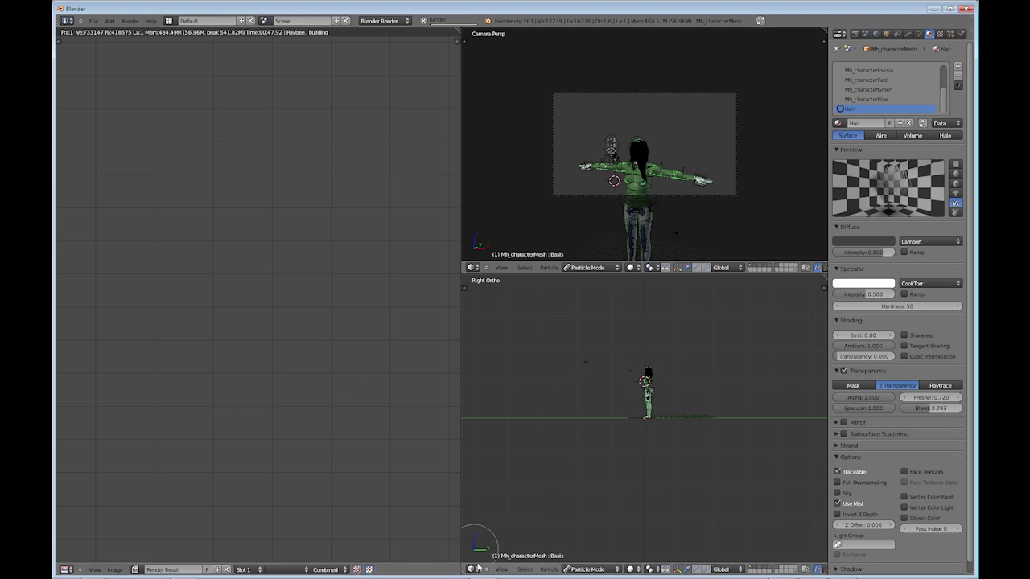
- Switch to the MakeHuman window containing the untitled character while the render runs
mouse_move(388, 574)
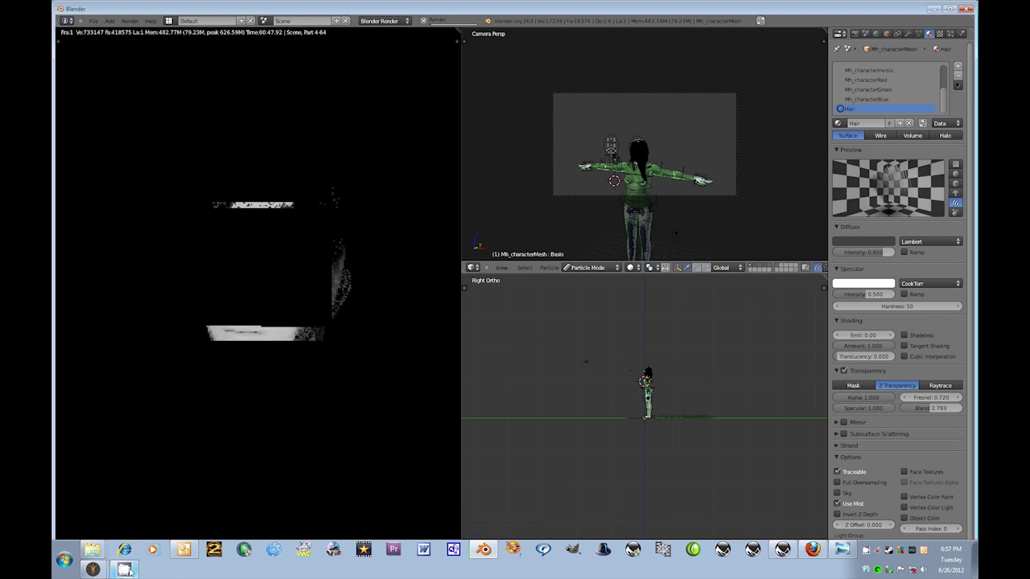
mouse_move(125, 571)
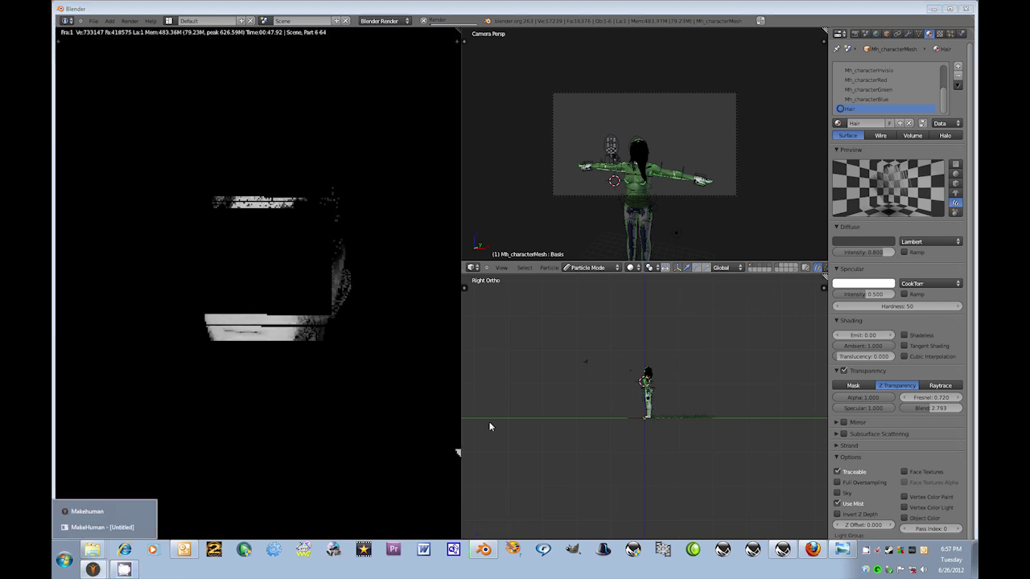
left_click(87, 512)
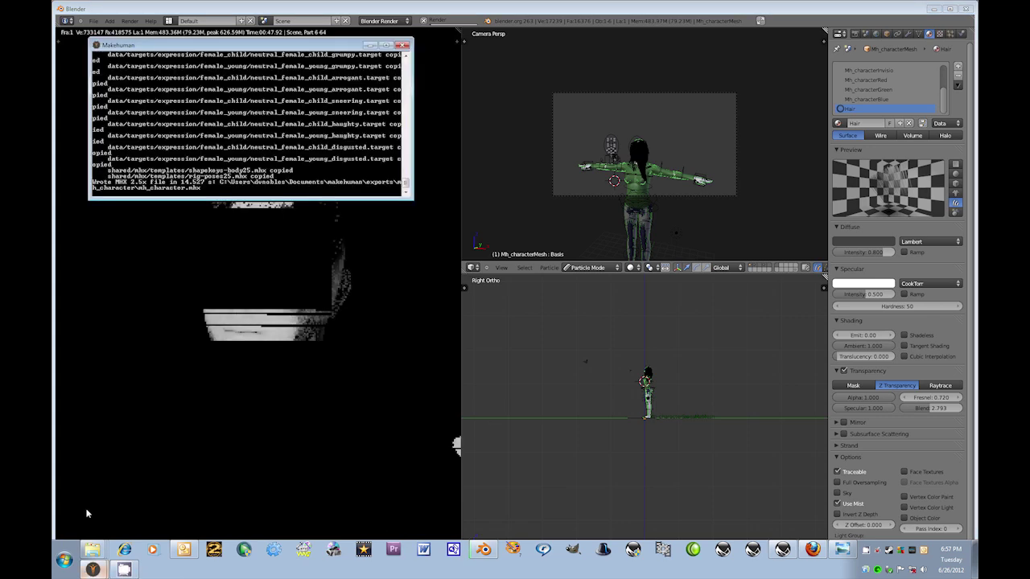
left_click(92, 569)
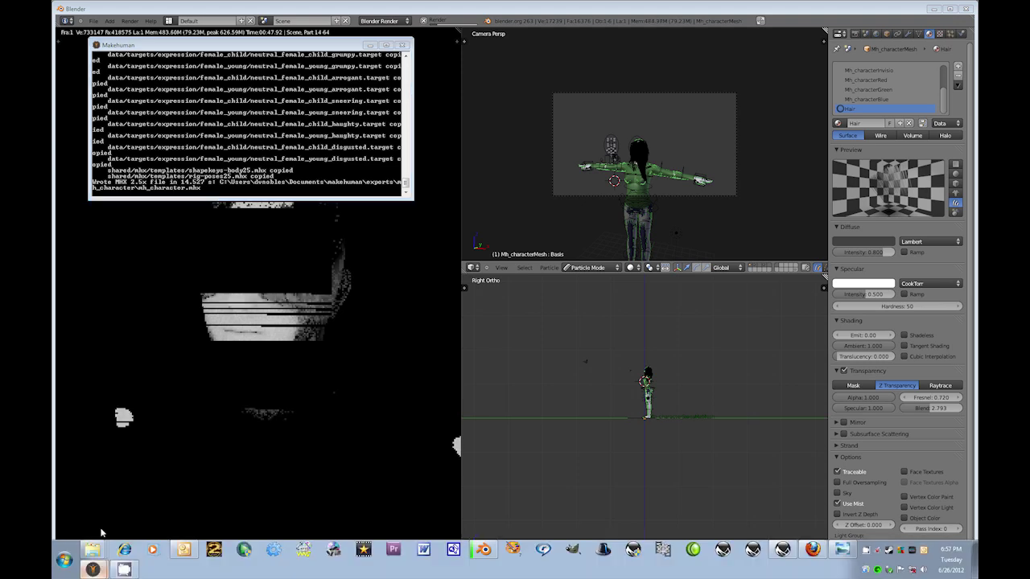
left_click(102, 533)
- Examine the MakeHuman character from the side and the front, including a close look at the scalp and face
left_click_drag(644, 321, 576, 326)
scroll(576, 326, "up", 3)
scroll(533, 352, "down", 10)
scroll(539, 347, "down", 1)
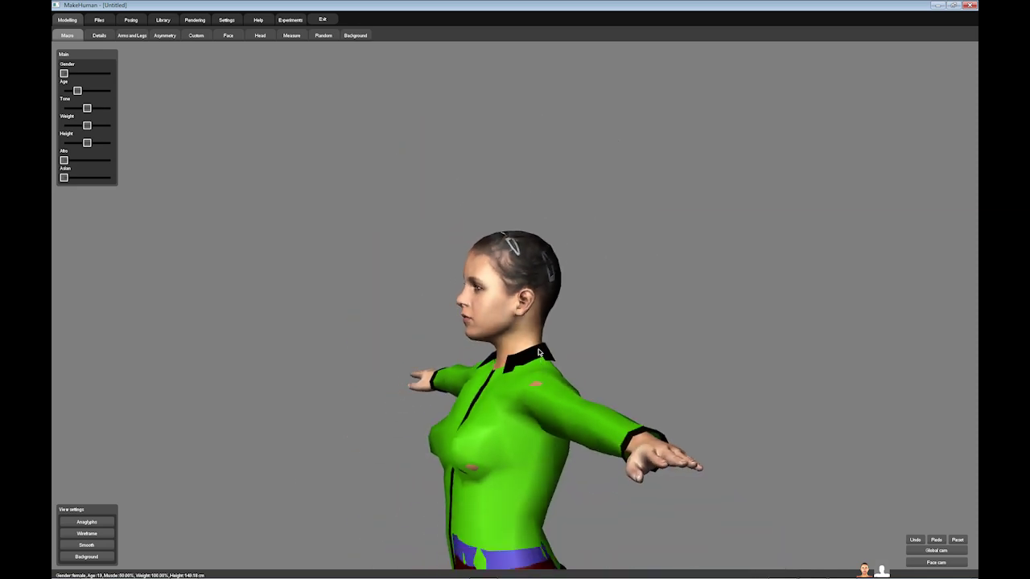
scroll(538, 351, "down", 3)
middle_click_drag(539, 348, 567, 139)
left_click_drag(561, 195, 576, 165)
scroll(553, 163, "up", 1)
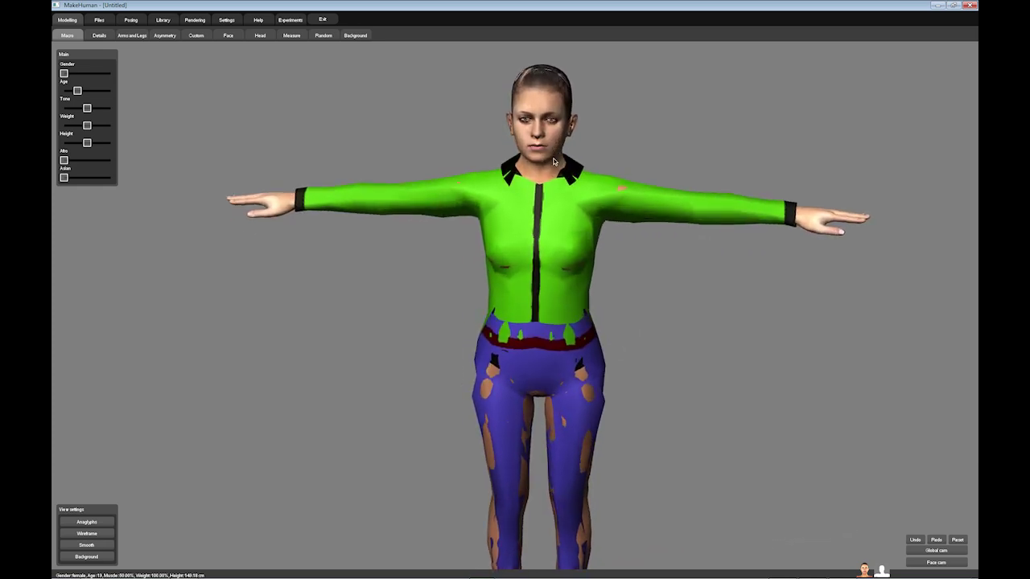
right_click_drag(554, 162, 422, 513)
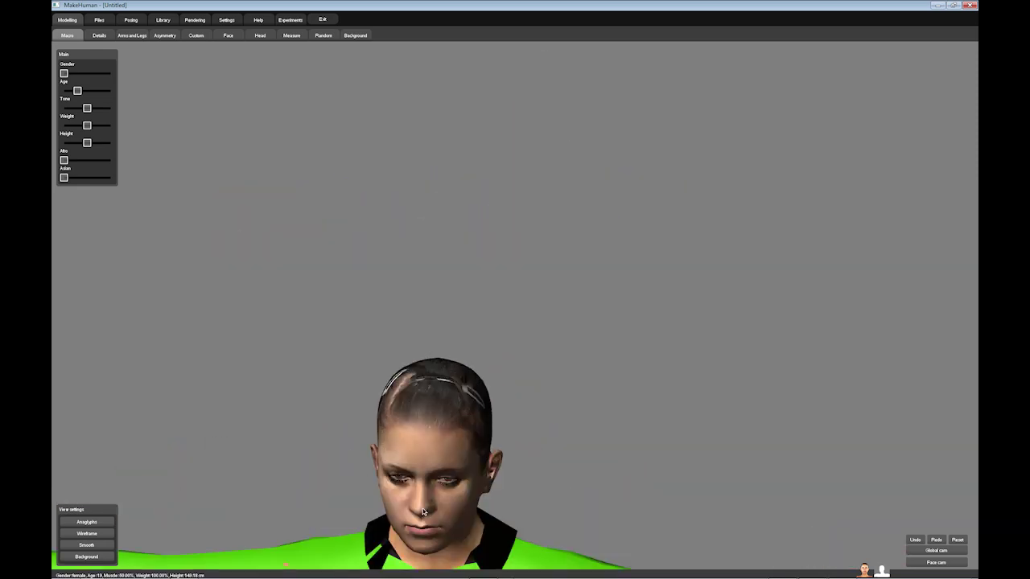
middle_click_drag(423, 512, 429, 328)
right_click_drag(429, 329, 431, 366)
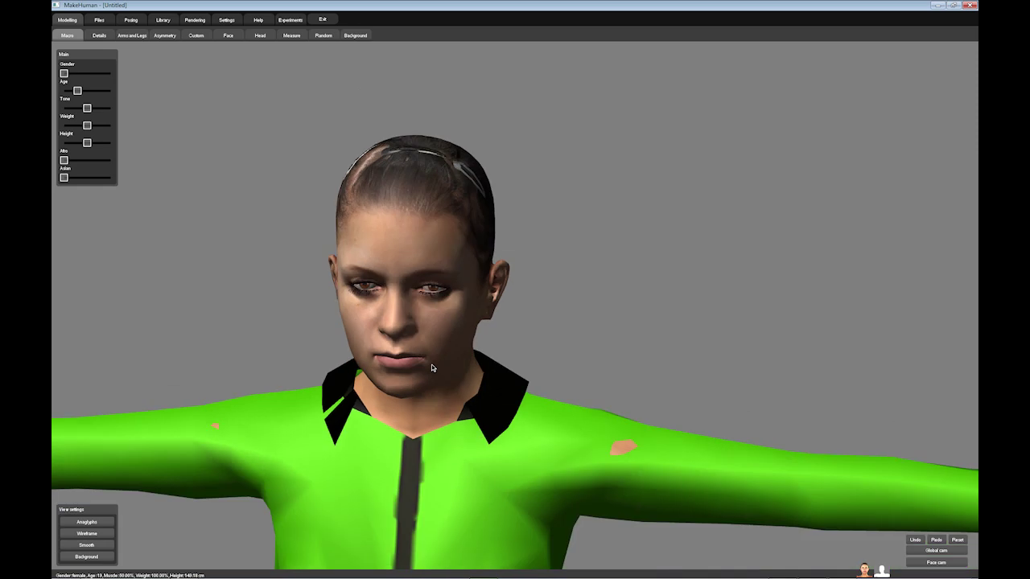
- Examine the MakeHuman character's face and hairline from the front and at an angle, and return to Blender
key("KP_1")
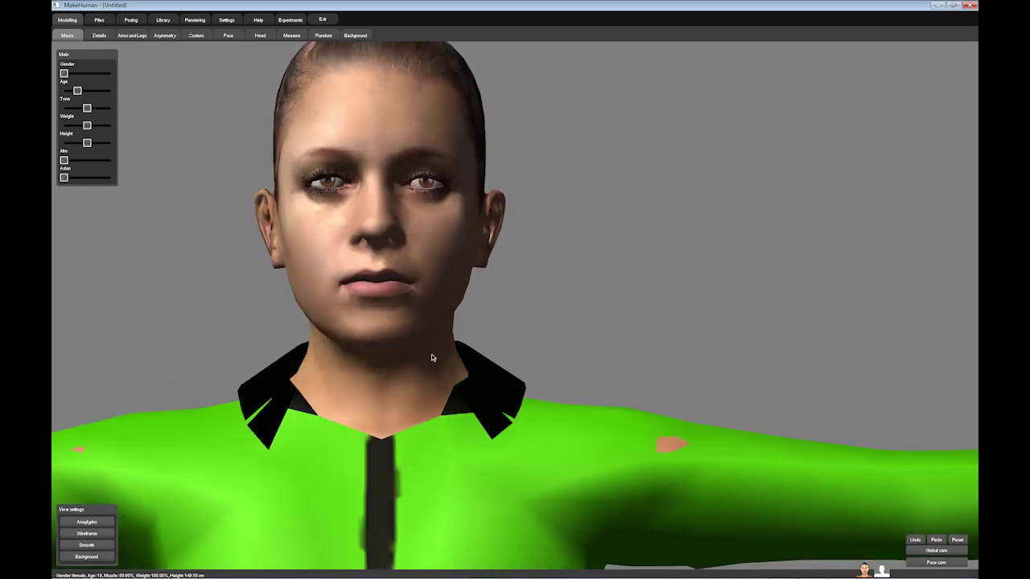
right_click_drag(432, 354, 404, 328)
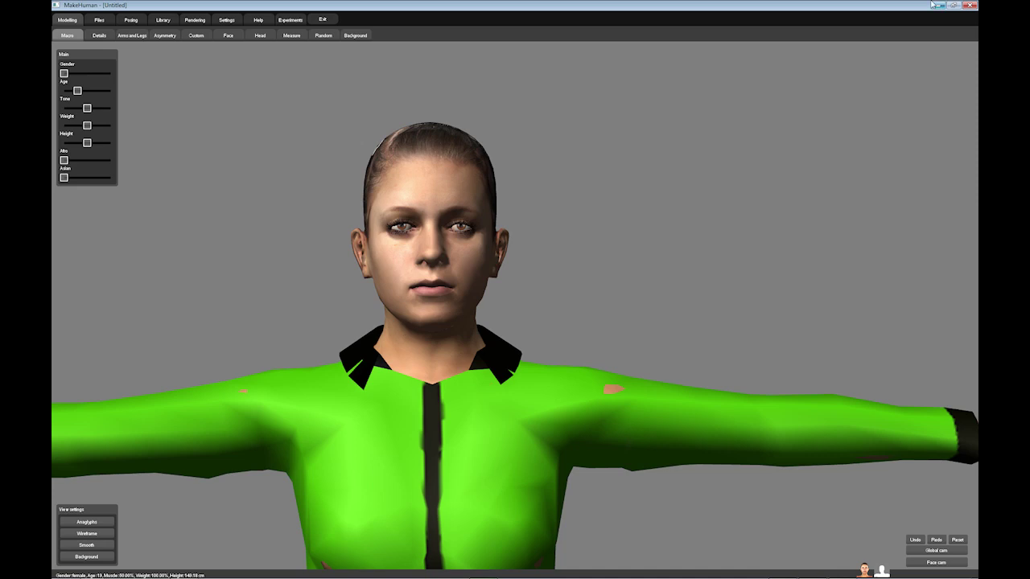
left_click_drag(493, 275, 441, 287)
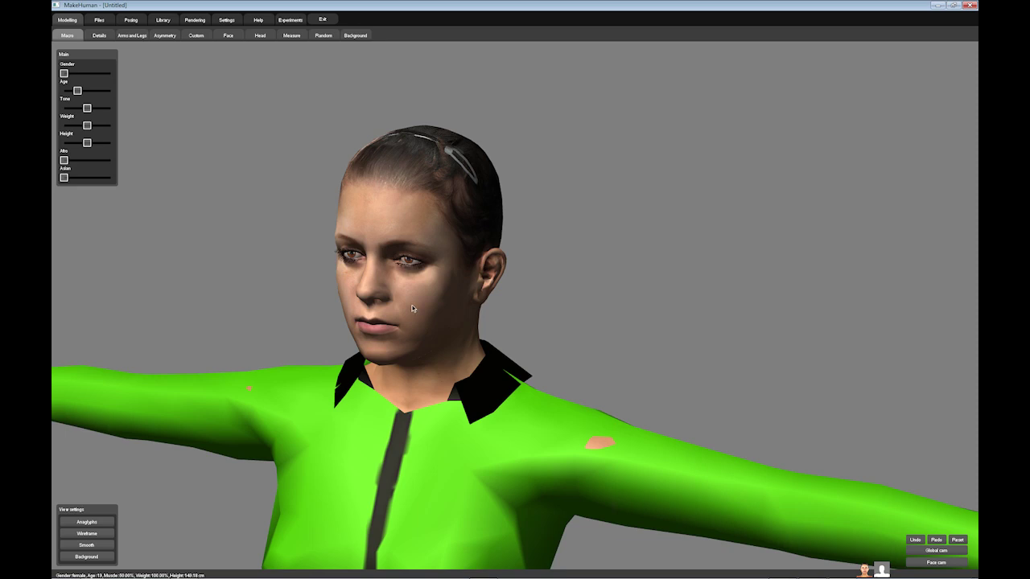
left_click_drag(412, 308, 477, 268)
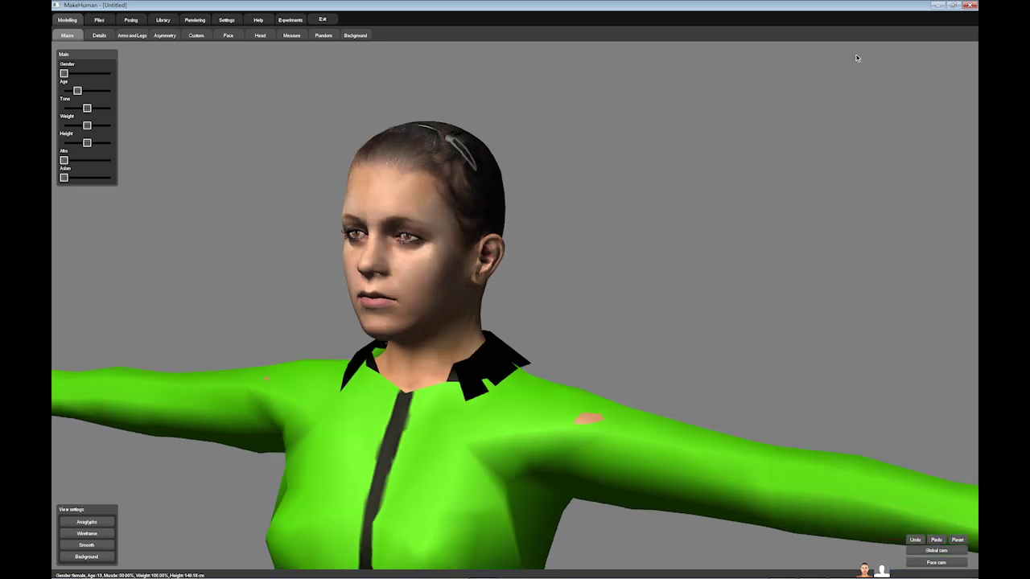
left_click(940, 8)
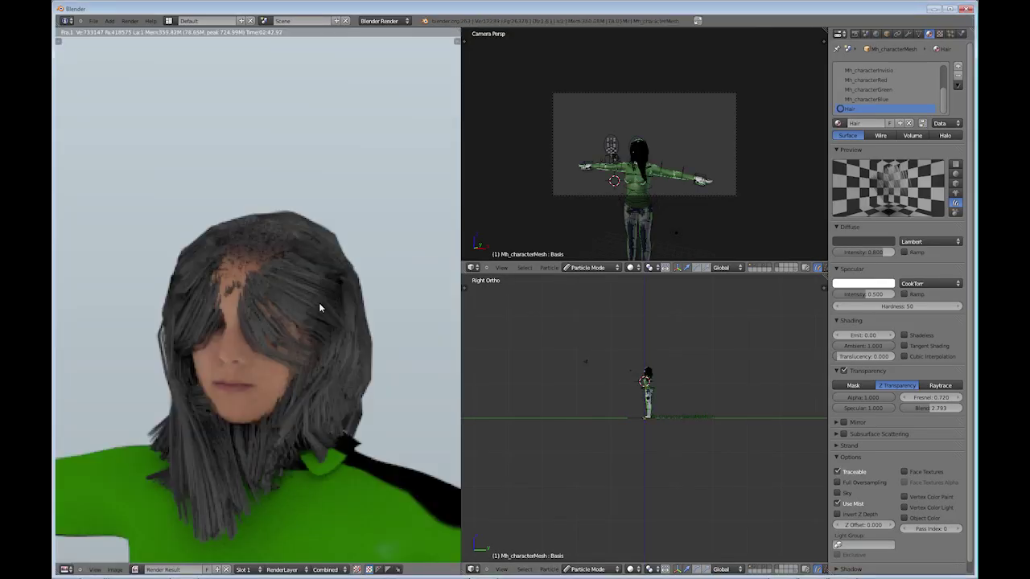
- Examine the rendered hair around the forehead and face, and close the render
scroll(320, 303, "down", 3)
scroll(319, 303, "up", 3)
middle_click_drag(252, 295, 253, 309)
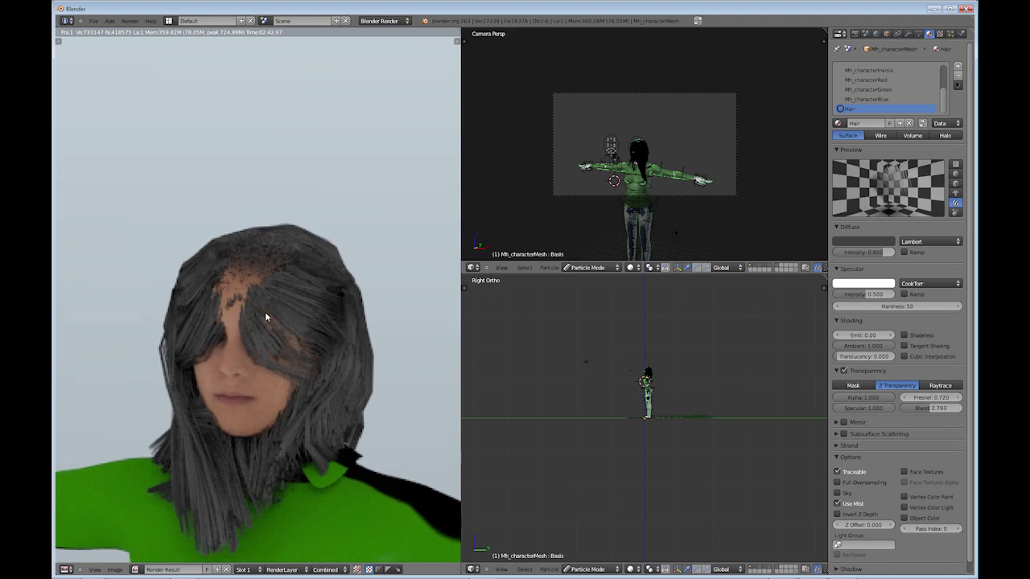
key("Escape")
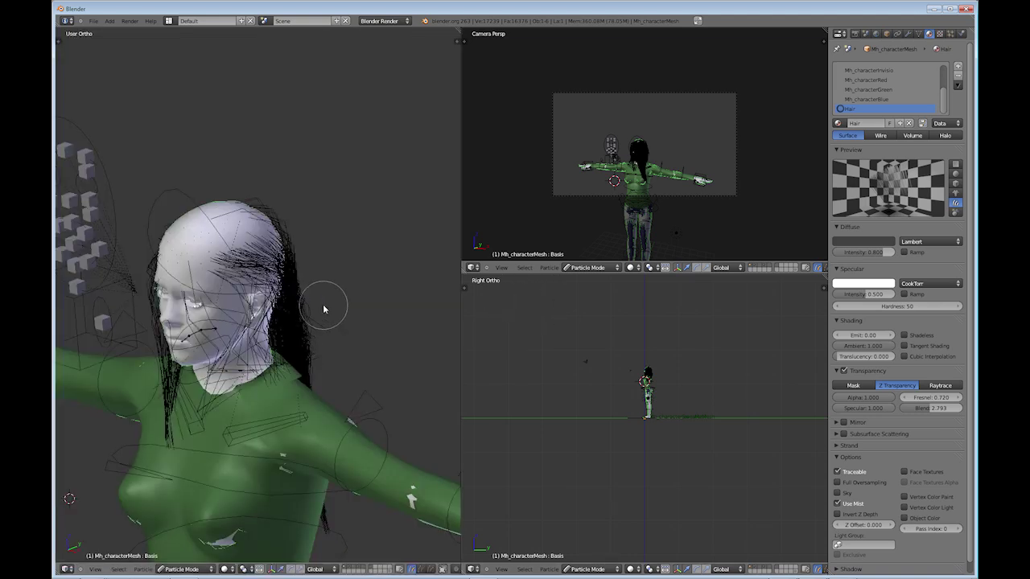
- Set the hair particle system's rendered children to 23 and the children seed to 53
left_click(951, 35)
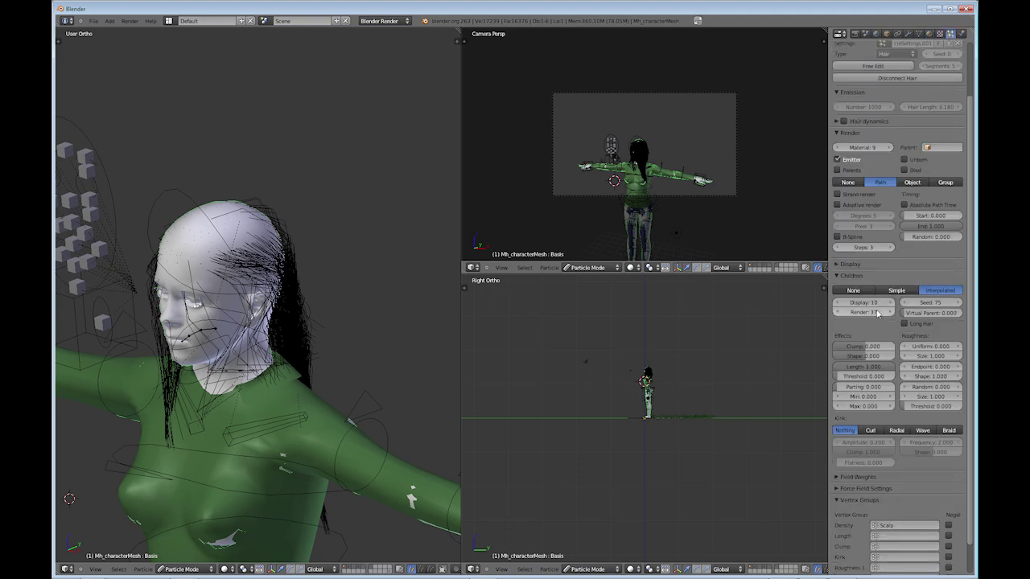
left_click_drag(877, 312, 857, 316)
left_click_drag(934, 303, 917, 306)
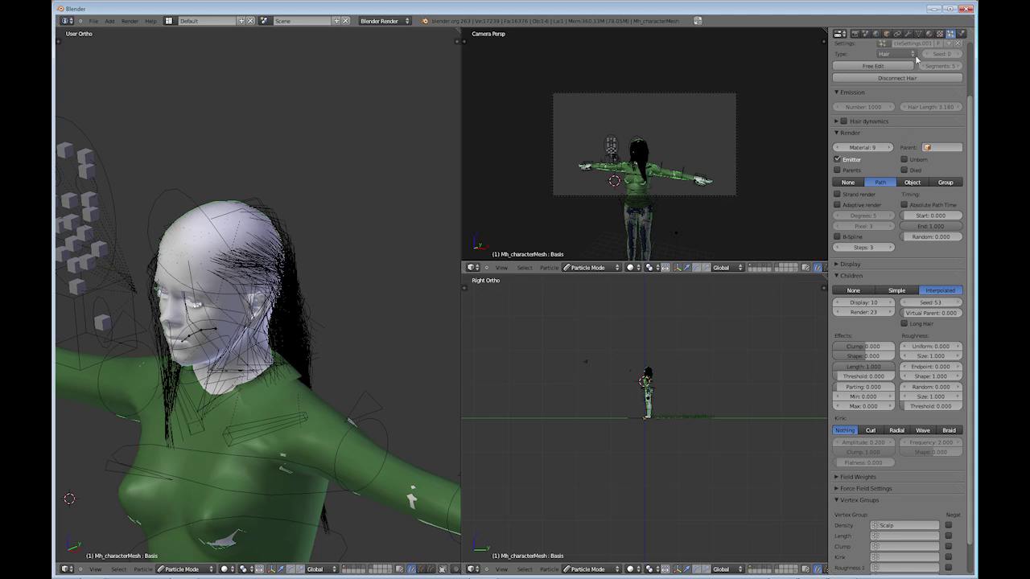
- Set the Hair material's strand root size to 0.31750 and tip size to 0.25000, and check a render of the camera view
left_click(930, 34)
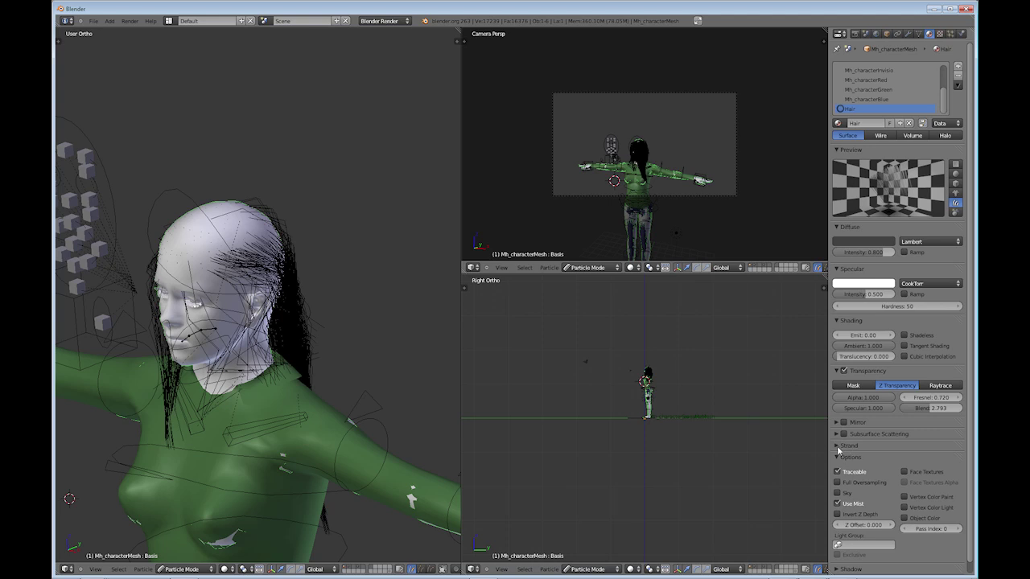
left_click(842, 447)
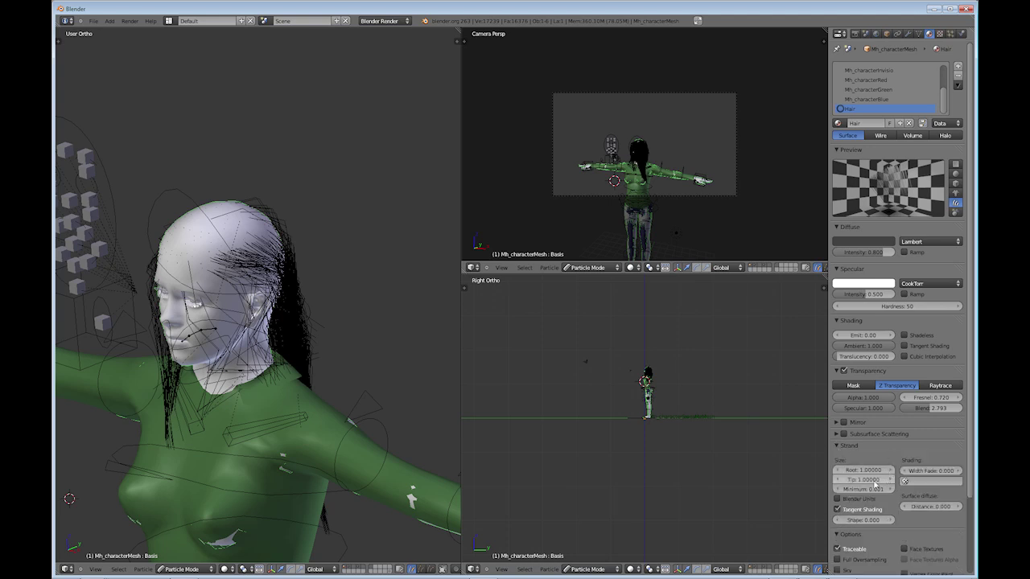
mouse_move(877, 483)
left_mouse_down()
mouse_move(855, 481)
mouse_move(876, 473)
mouse_move(860, 477)
left_mouse_up()
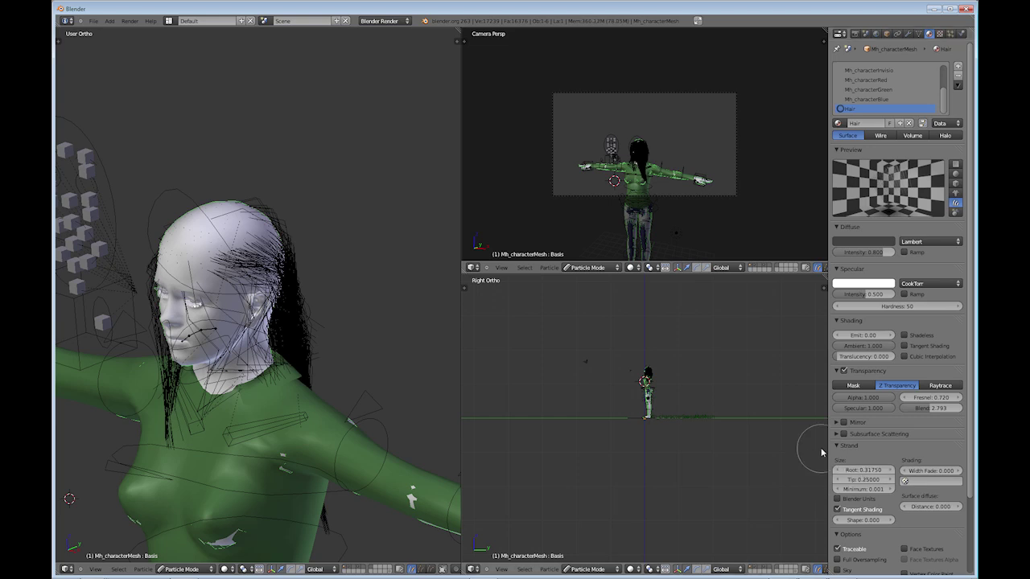
key("F12")
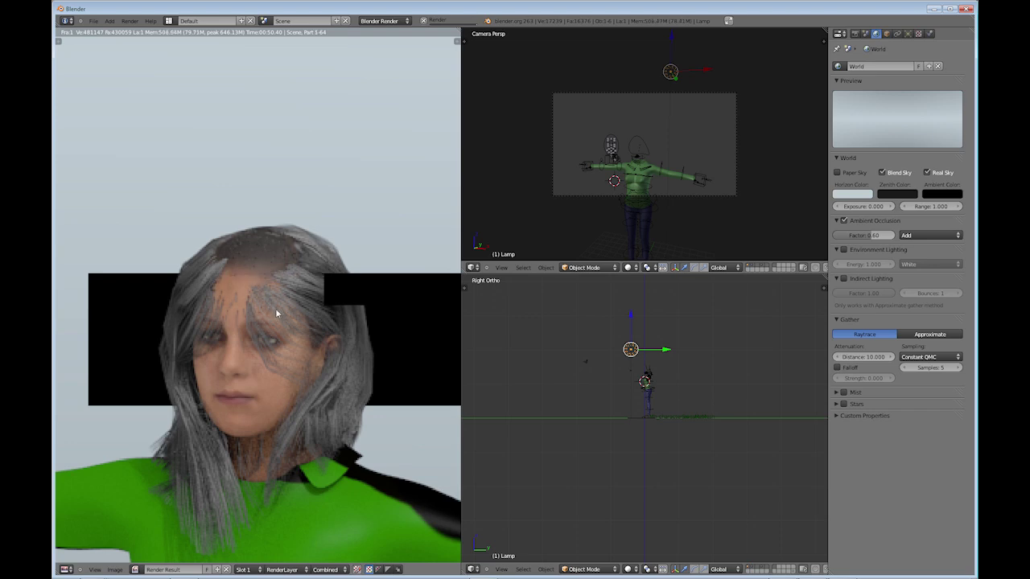
middle_click_drag(293, 306, 276, 310)
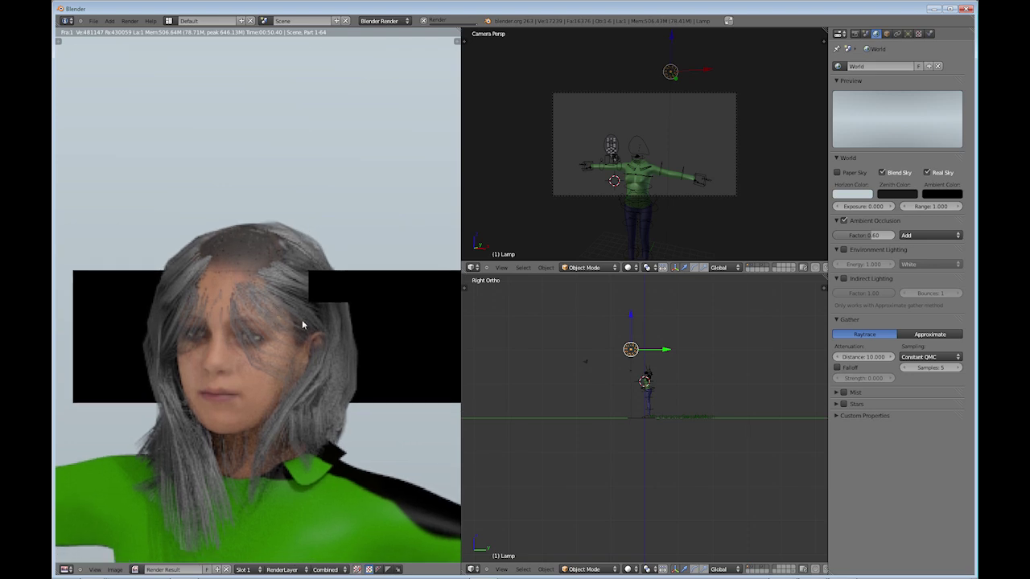
key("Escape")
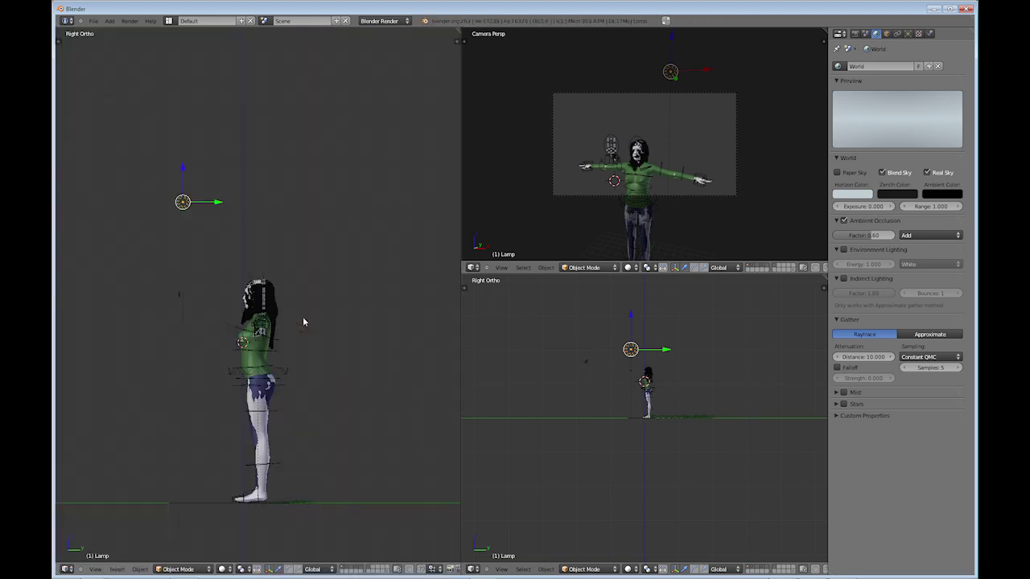
- Select the character mesh and switch it to Particle Mode
mouse_move(294, 354)
middle_mouse_down()
mouse_move(279, 374)
mouse_move(302, 350)
middle_mouse_up()
scroll(279, 373, "up", 8)
left_click(207, 570)
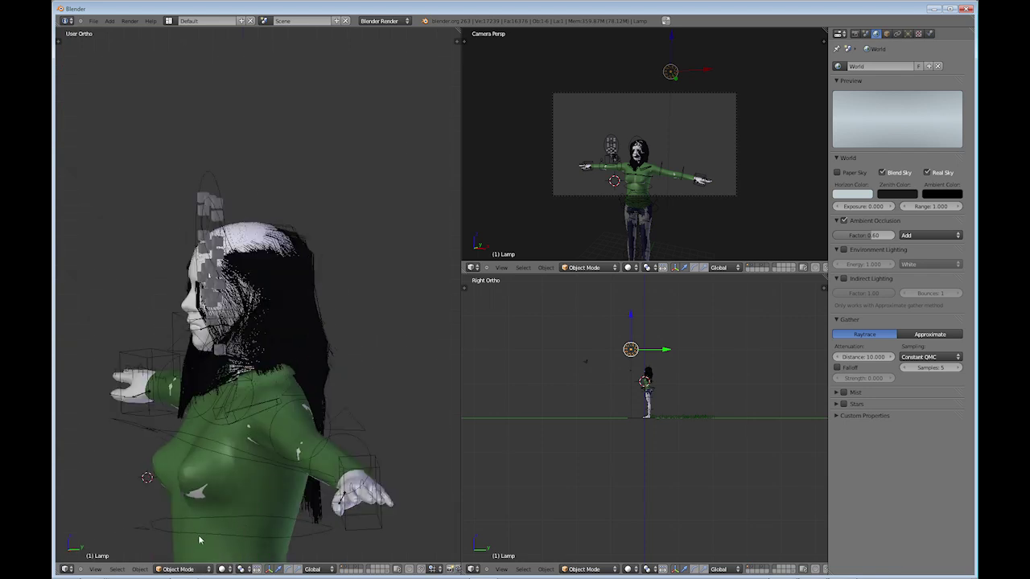
right_click(251, 231)
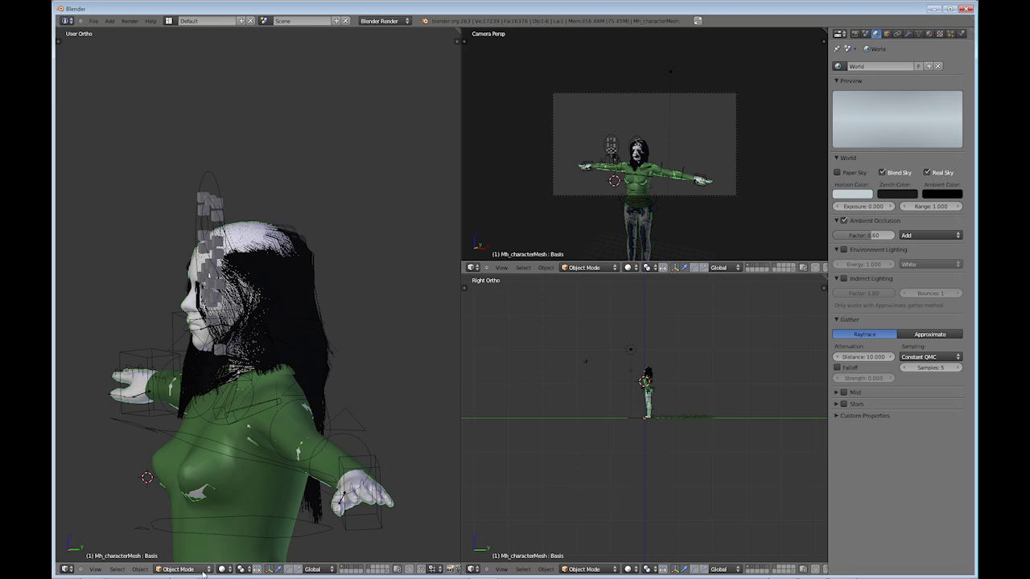
left_click(204, 570)
left_click(189, 494)
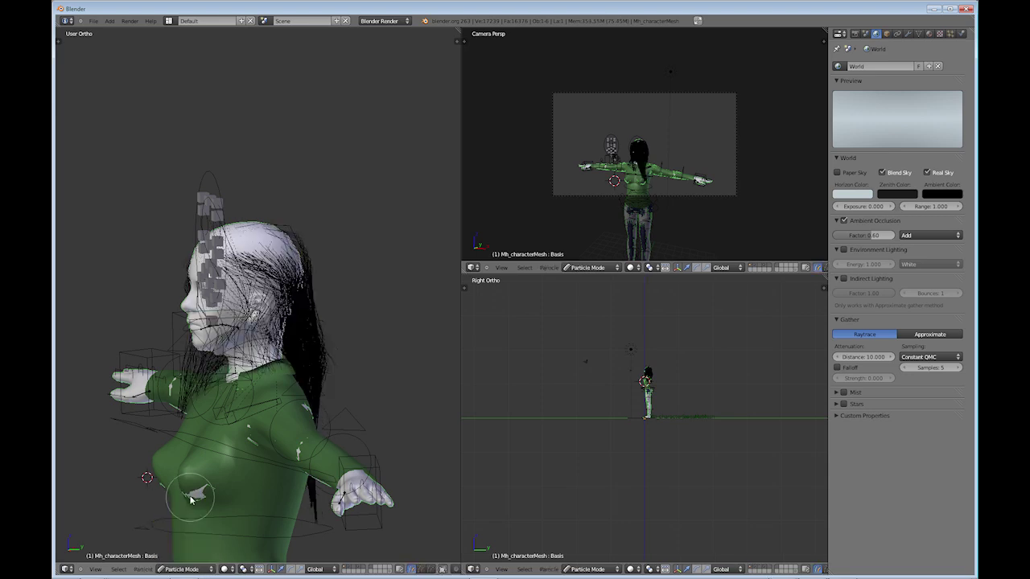
- Comb the hair strands along the front hairline and top of the head back over the bare scalp
middle_click_drag(190, 494, 209, 246)
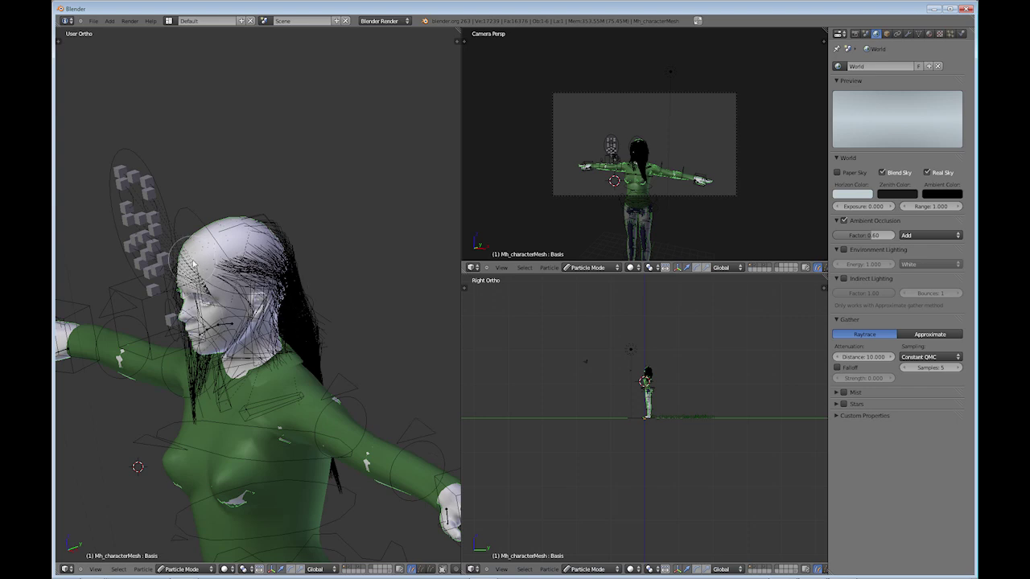
middle_click_drag(193, 264, 271, 358)
mouse_move(270, 358)
left_mouse_down()
mouse_move(274, 374)
mouse_move(221, 313)
mouse_move(252, 332)
mouse_move(245, 367)
left_mouse_up()
middle_click_drag(245, 367, 273, 375)
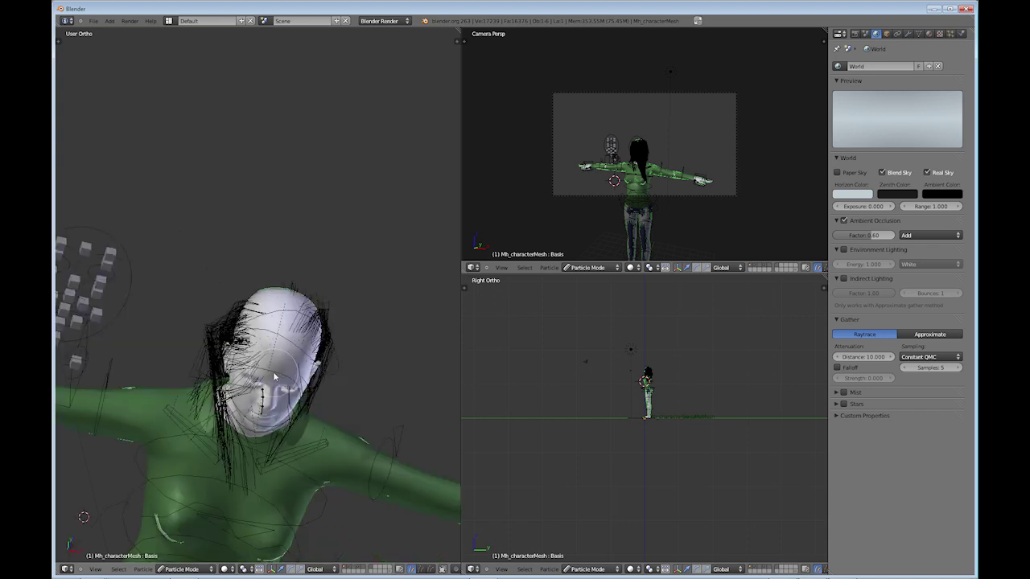
mouse_move(273, 375)
left_mouse_down()
mouse_move(265, 354)
mouse_move(281, 371)
left_mouse_up()
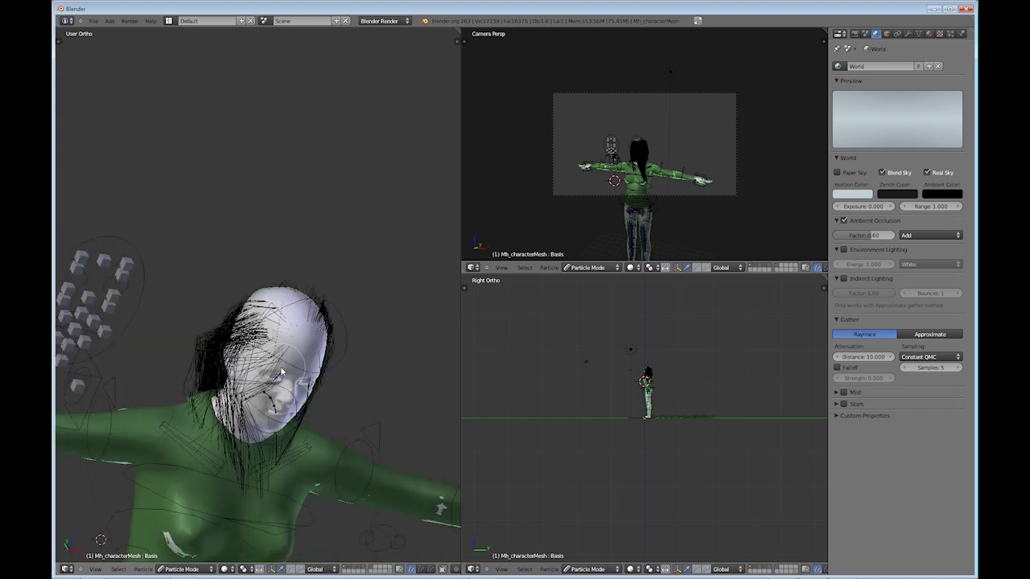
middle_click_drag(281, 372, 298, 308)
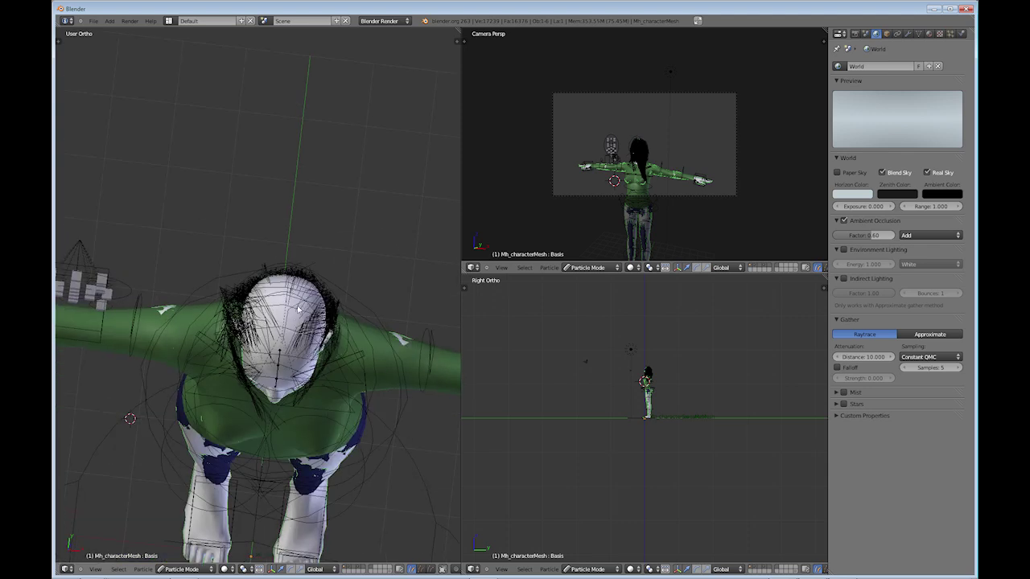
middle_click_drag(303, 395, 321, 412)
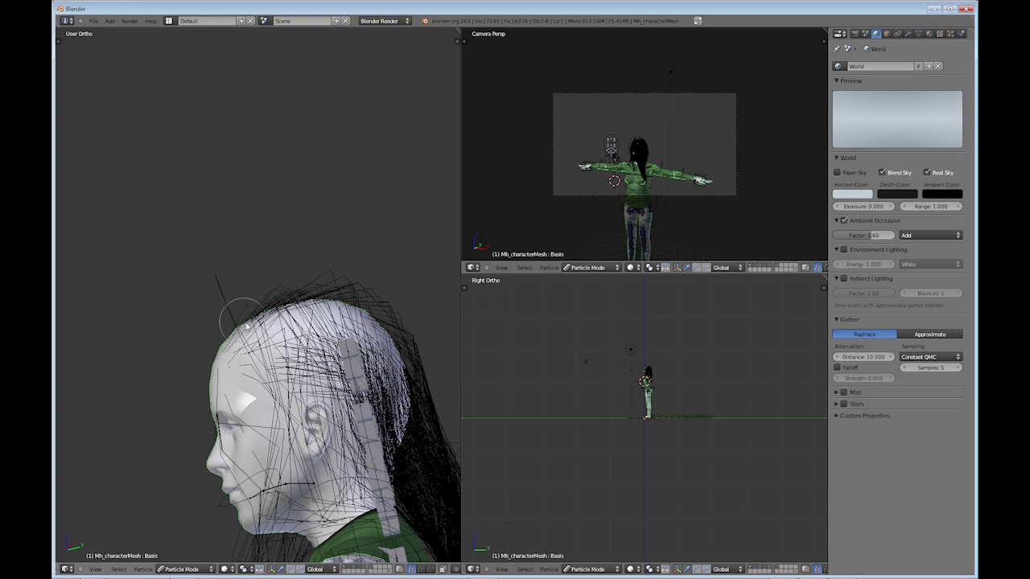
left_click_drag(252, 325, 256, 308)
mouse_move(287, 305)
middle_mouse_down()
mouse_move(305, 319)
mouse_move(445, 306)
mouse_move(311, 336)
mouse_move(322, 318)
mouse_move(342, 344)
mouse_move(340, 335)
middle_mouse_up()
mouse_move(251, 312)
middle_mouse_down()
mouse_move(220, 337)
mouse_move(403, 325)
mouse_move(260, 324)
mouse_move(187, 342)
mouse_move(201, 391)
middle_mouse_up()
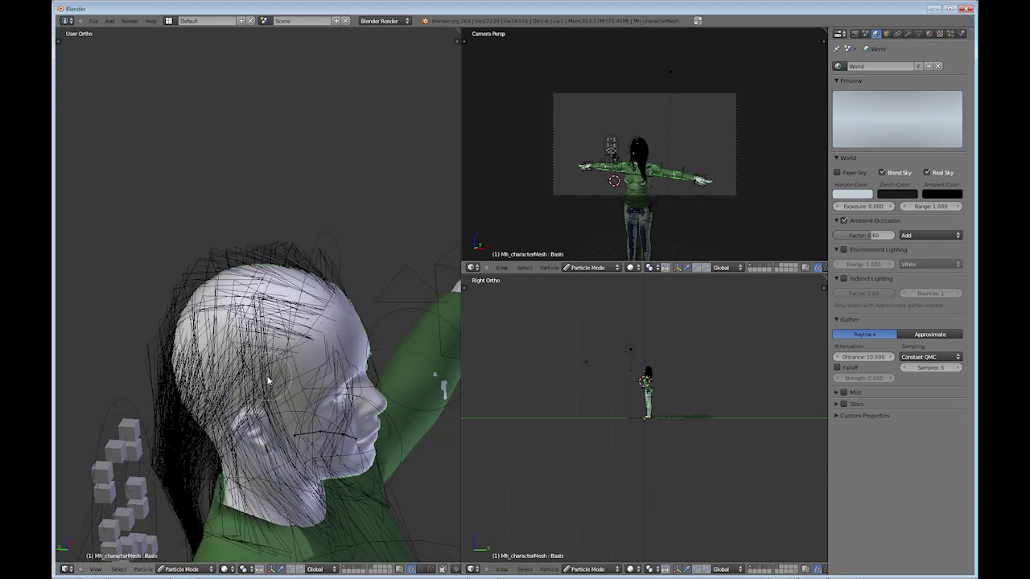
- Comb the strands on the other side, crown and back of the head to follow the scalp
left_click_drag(266, 380, 263, 375)
middle_click_drag(261, 378, 266, 445)
left_click_drag(266, 445, 315, 541)
middle_click_drag(362, 501, 407, 475)
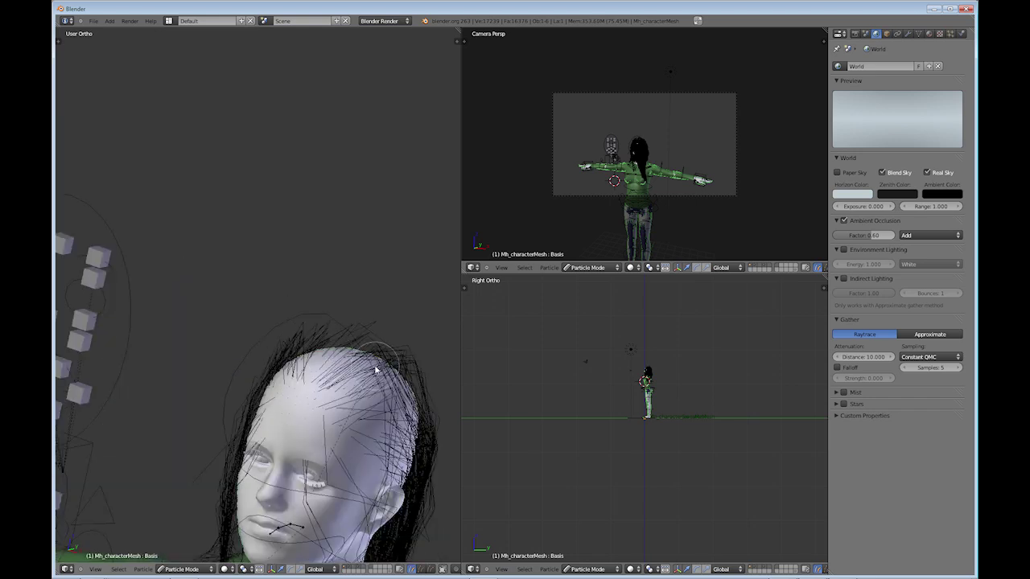
middle_click_drag(375, 368, 312, 392)
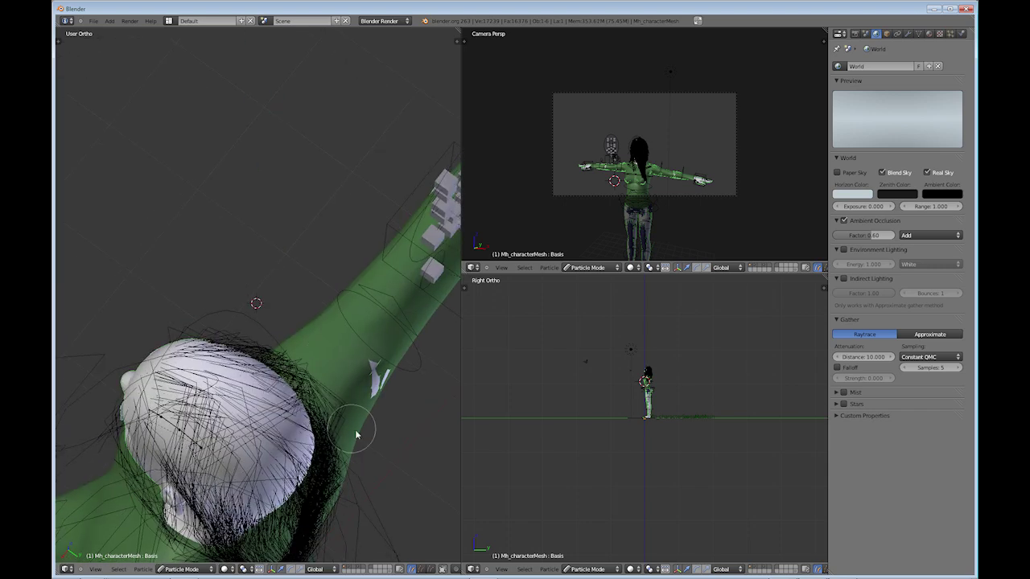
middle_click_drag(355, 429, 359, 460)
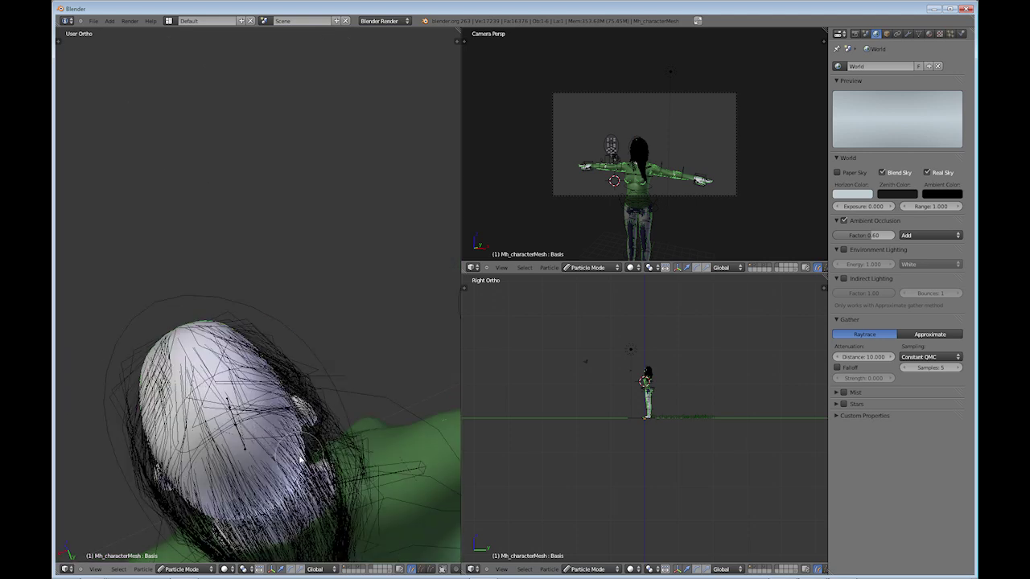
middle_click_drag(298, 458, 370, 355)
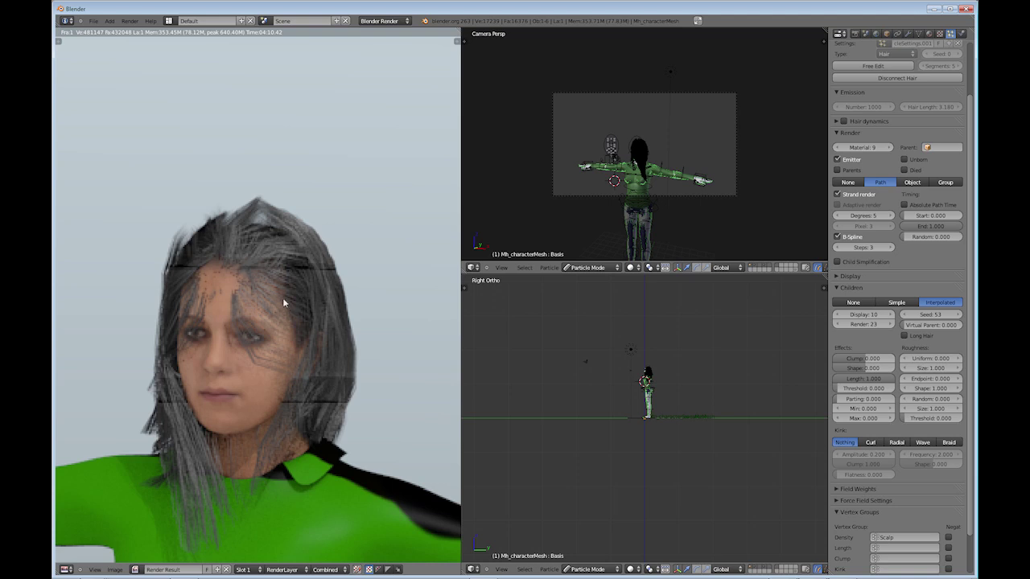
- Examine the newly rendered hair and the particle system's texture slots, and return to the head in the 3D view
middle_click_drag(255, 318, 287, 288)
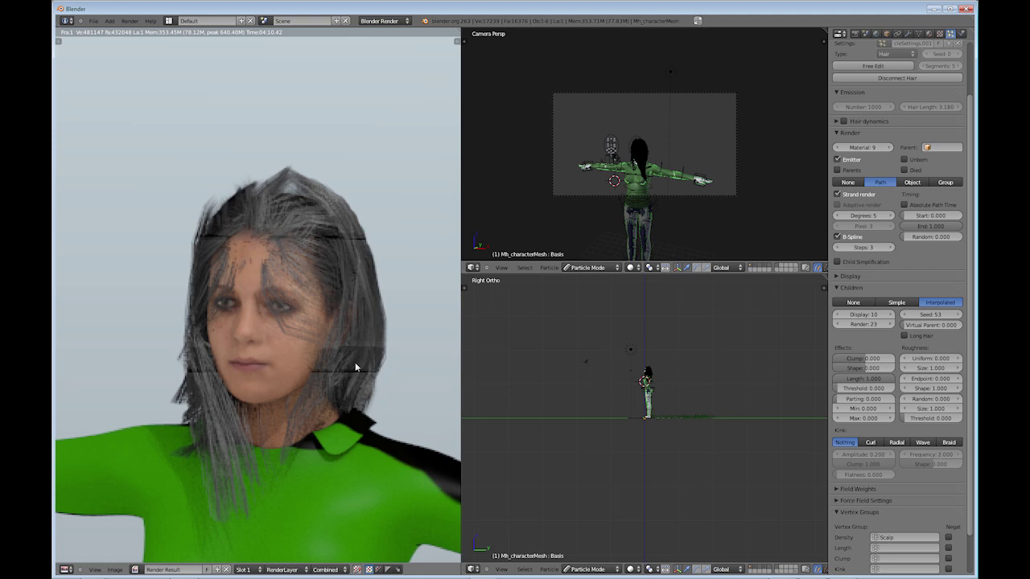
middle_click_drag(336, 341, 291, 336)
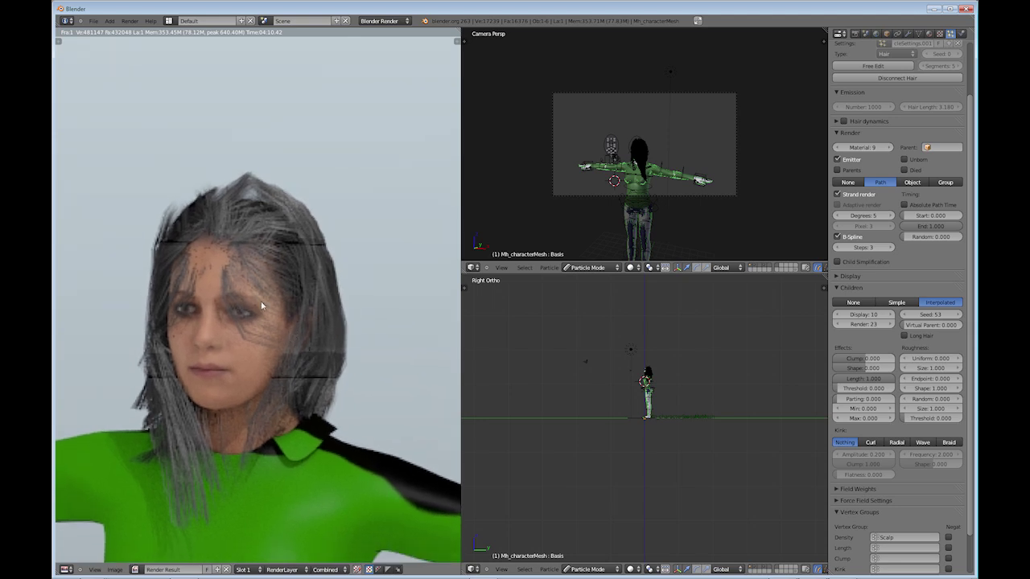
left_click(939, 34)
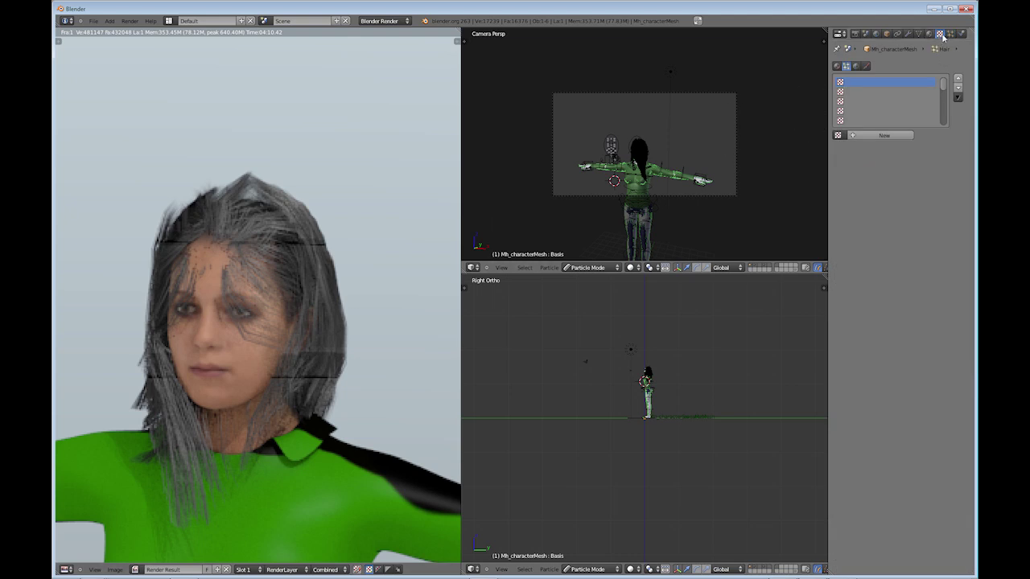
left_click(950, 34)
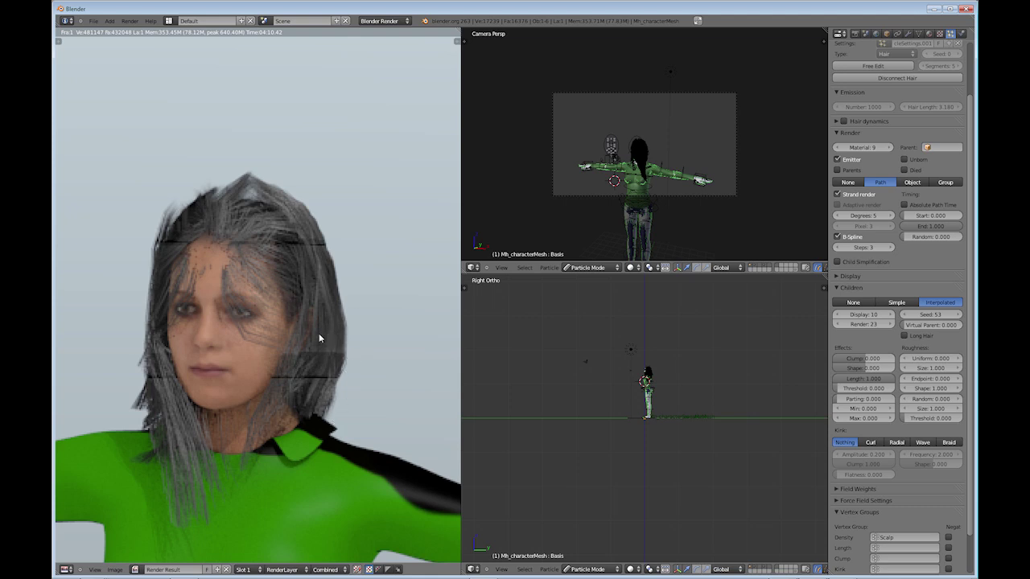
middle_click_drag(318, 333, 361, 359)
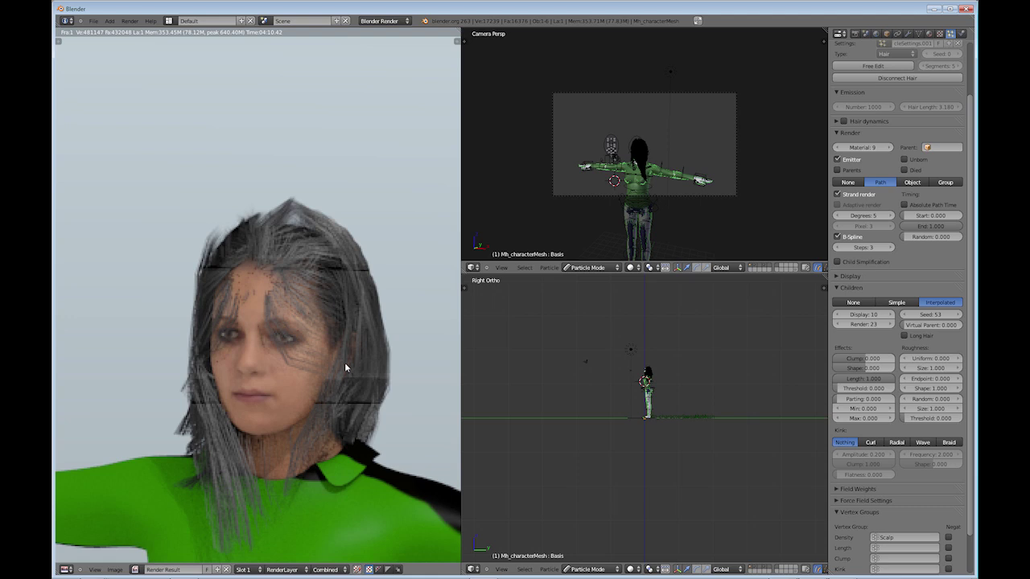
key("Escape")
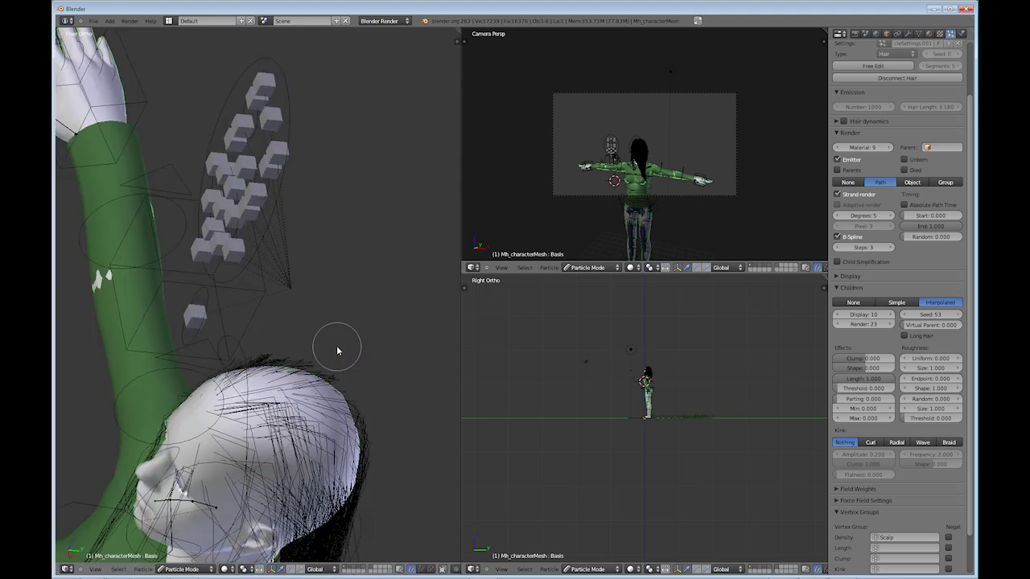
middle_click_drag(304, 366, 275, 375)
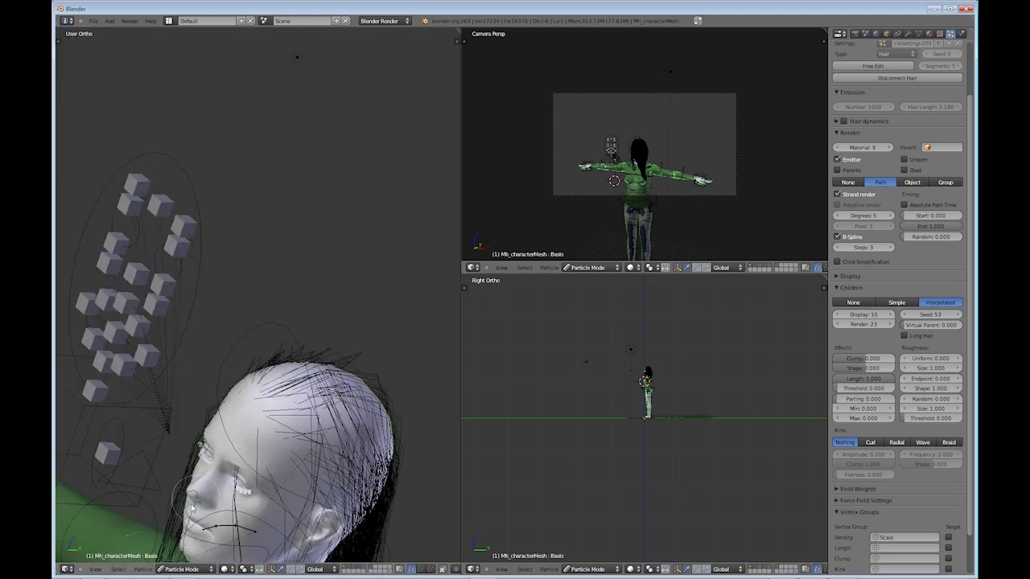
- Return the character to Object Mode and move the active colour stop in the HairTexture ramp to position 0.376
left_click(183, 569)
left_click(193, 560)
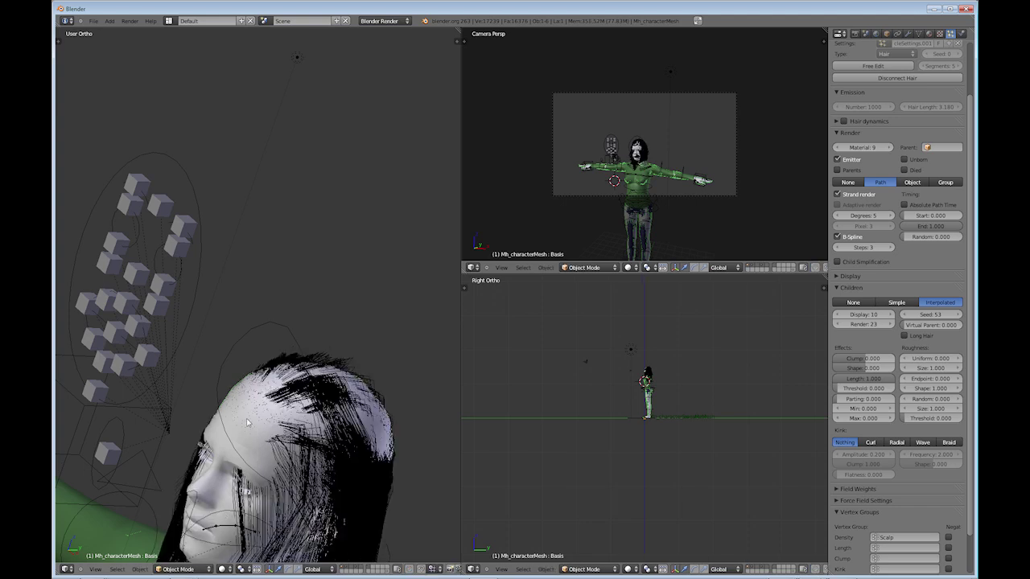
left_click(939, 33)
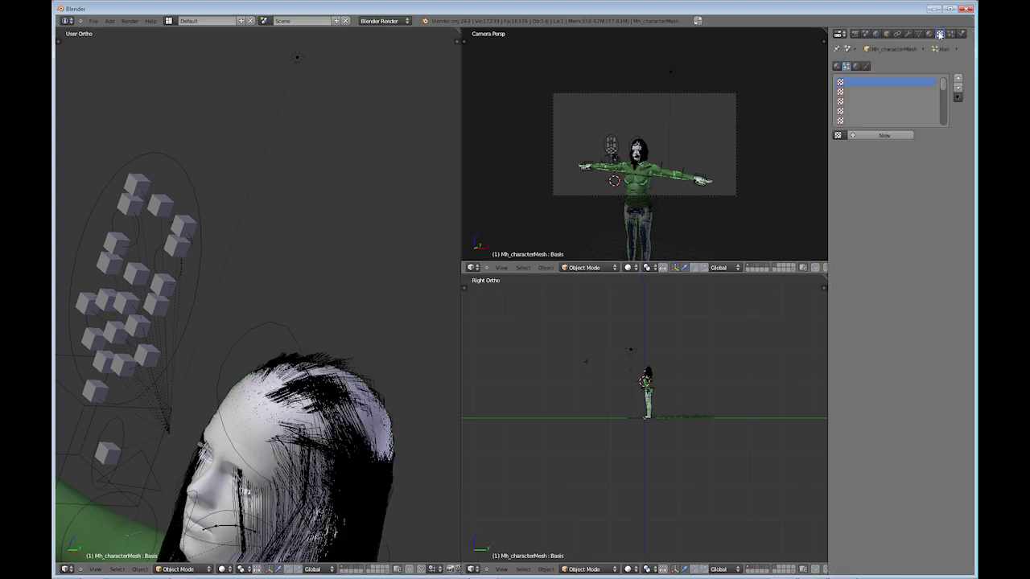
left_click(929, 33)
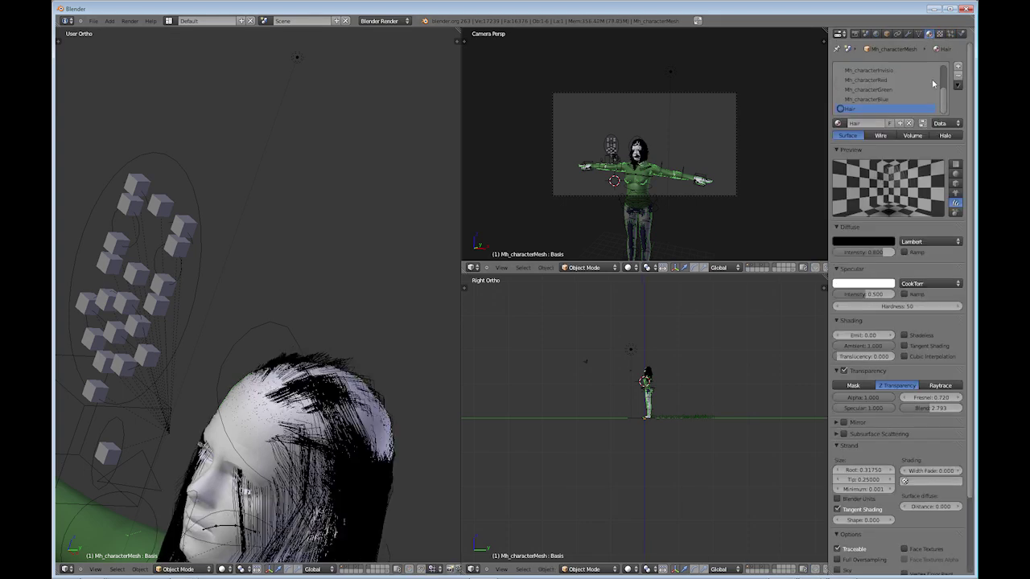
left_click(939, 34)
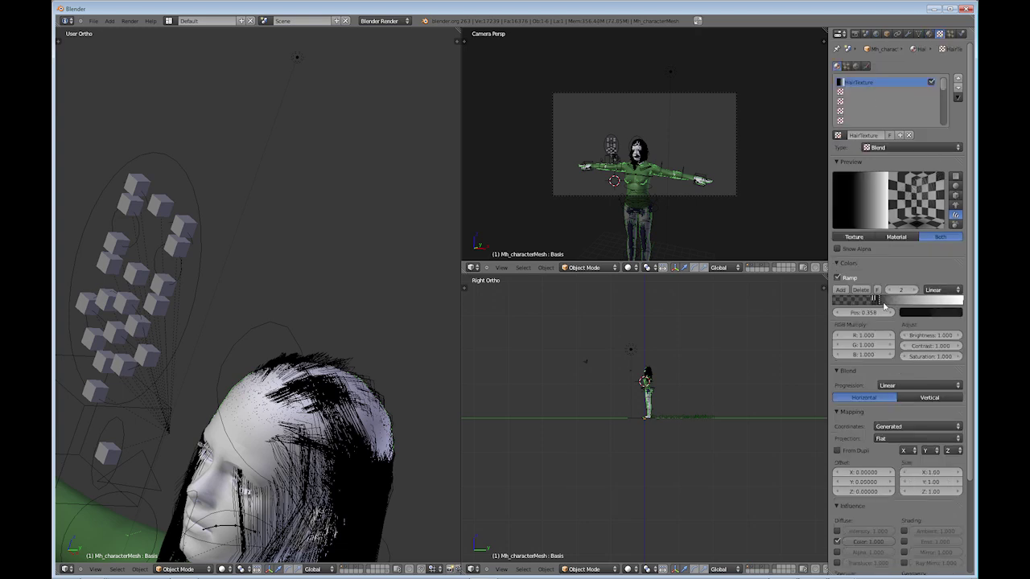
left_click_drag(878, 300, 881, 300)
left_click(922, 313)
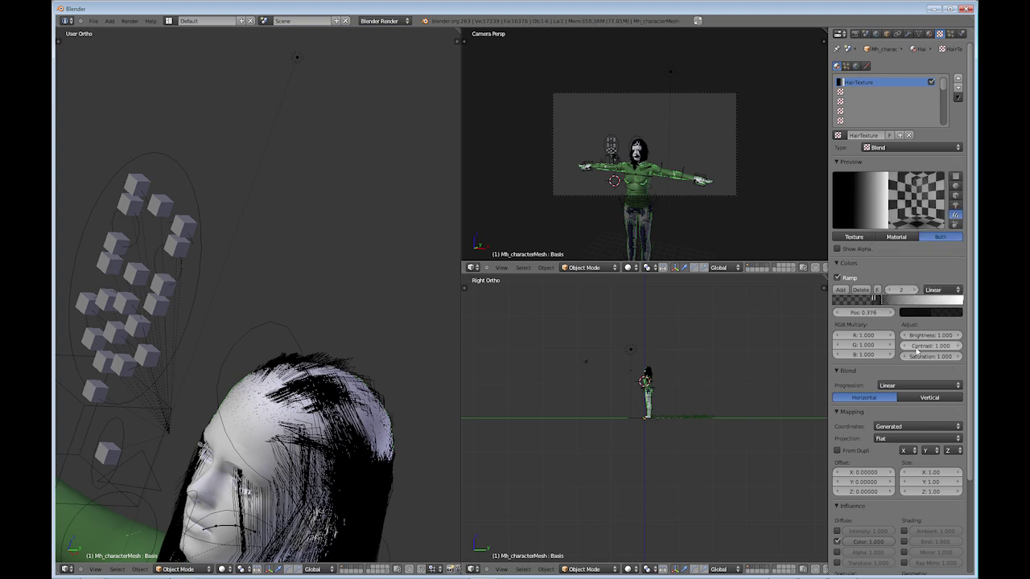
- Review the Hair material's shading, transparency and strand settings, and inspect the combed hair around the face and shoulders
mouse_move(971, 235)
left_mouse_down()
mouse_move(969, 270)
mouse_move(970, 237)
left_mouse_up()
scroll(948, 256, "up", 1)
left_click(929, 34)
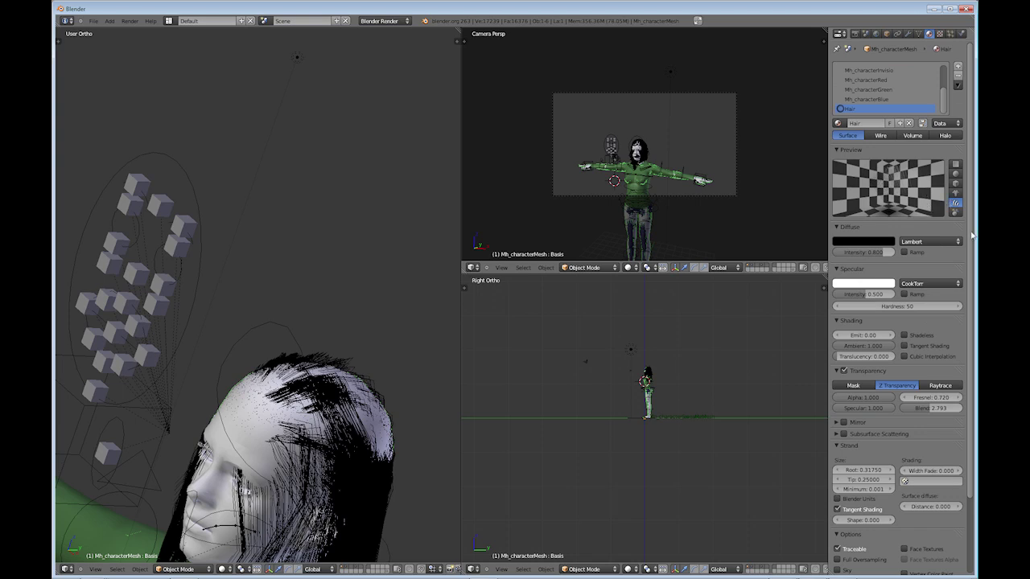
scroll(972, 235, "down", 2)
scroll(972, 235, "up", 2)
middle_click_drag(259, 434, 263, 328)
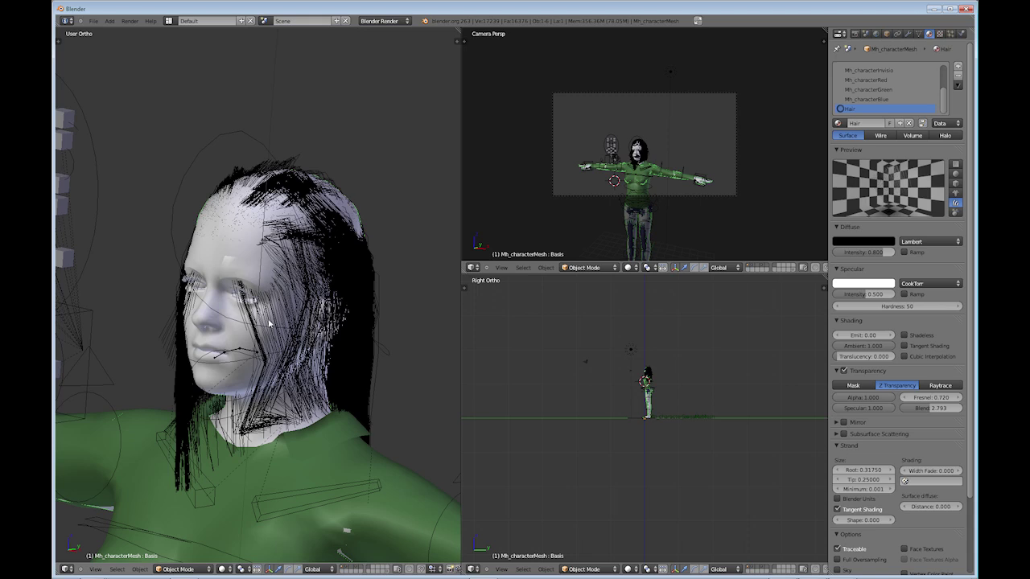
middle_click_drag(251, 349, 305, 332)
scroll(305, 332, "down", 1)
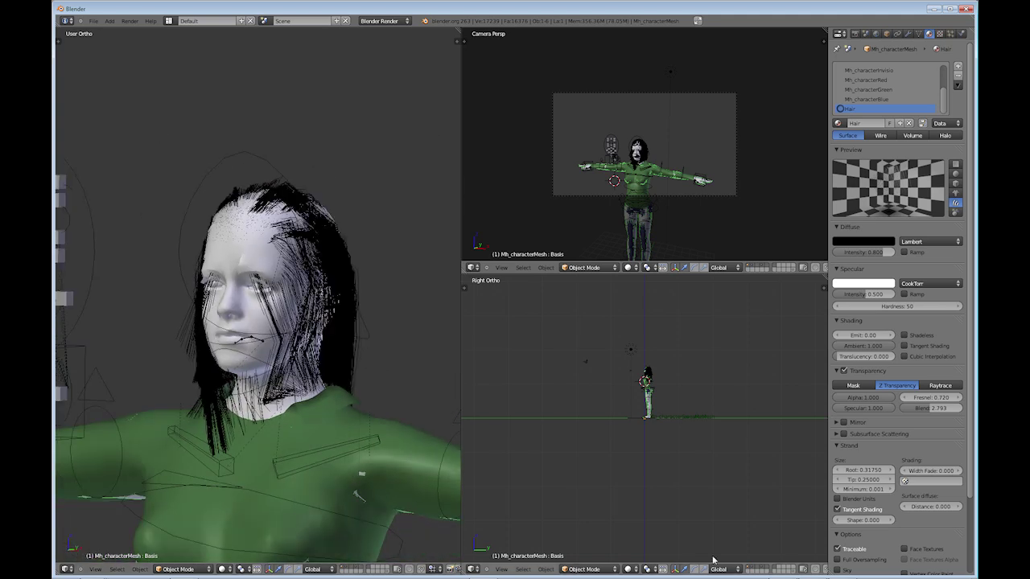
right_click(869, 555)
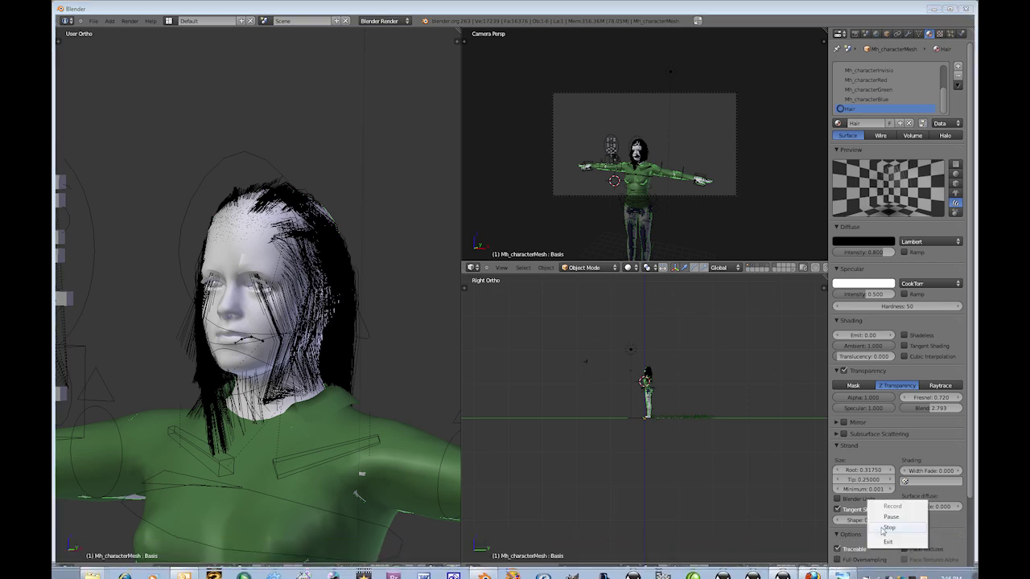